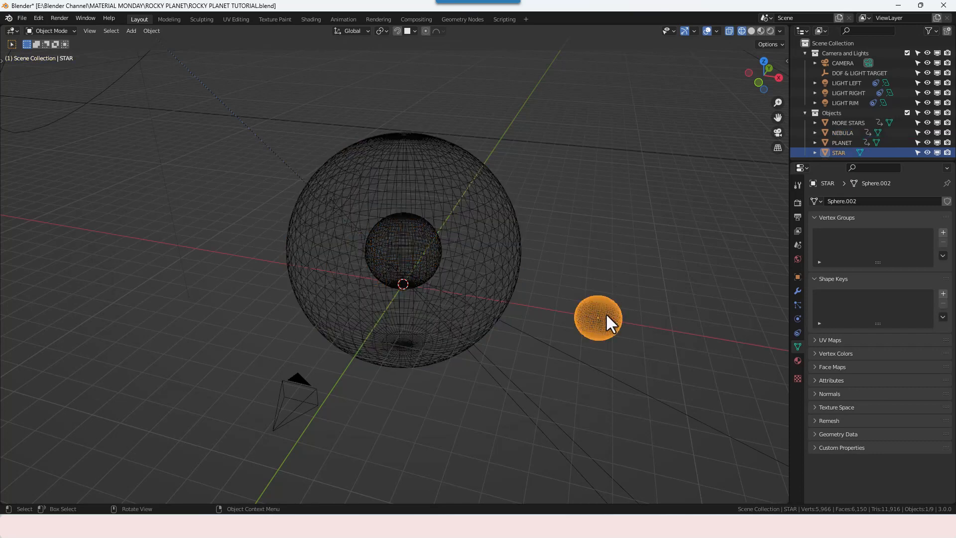
- Examine the scene layout through the camera and around the planet, star and MORE STARS box
left_click(775, 132)
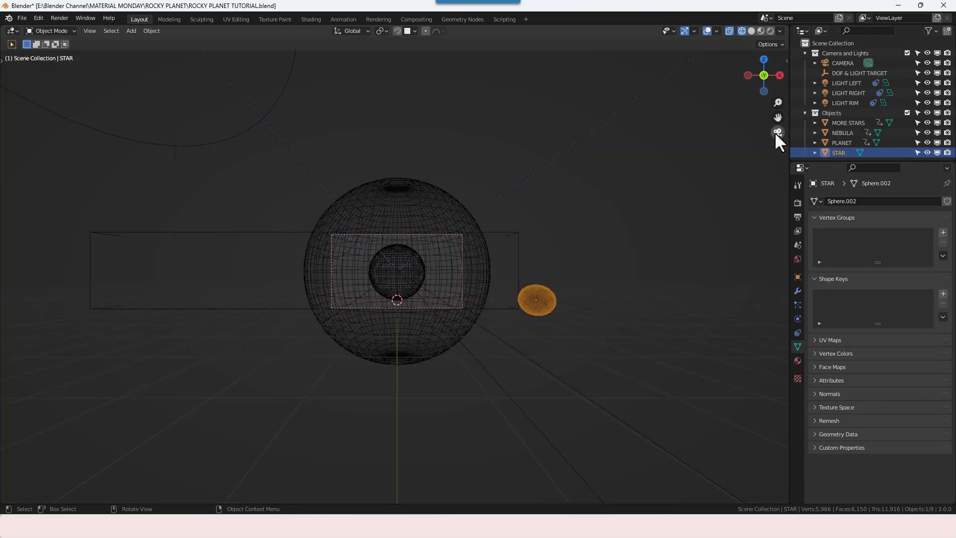
left_click(774, 131)
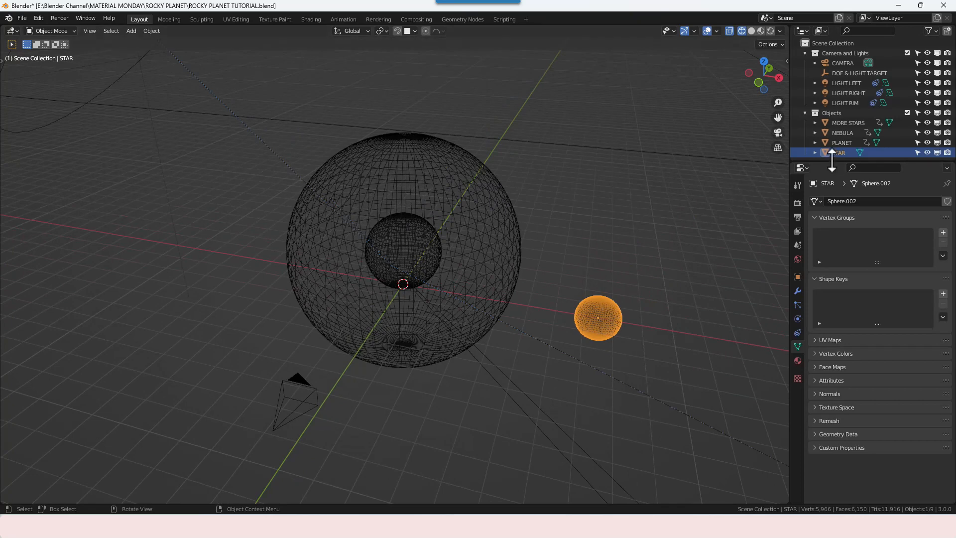
scroll(639, 217, "down", 8)
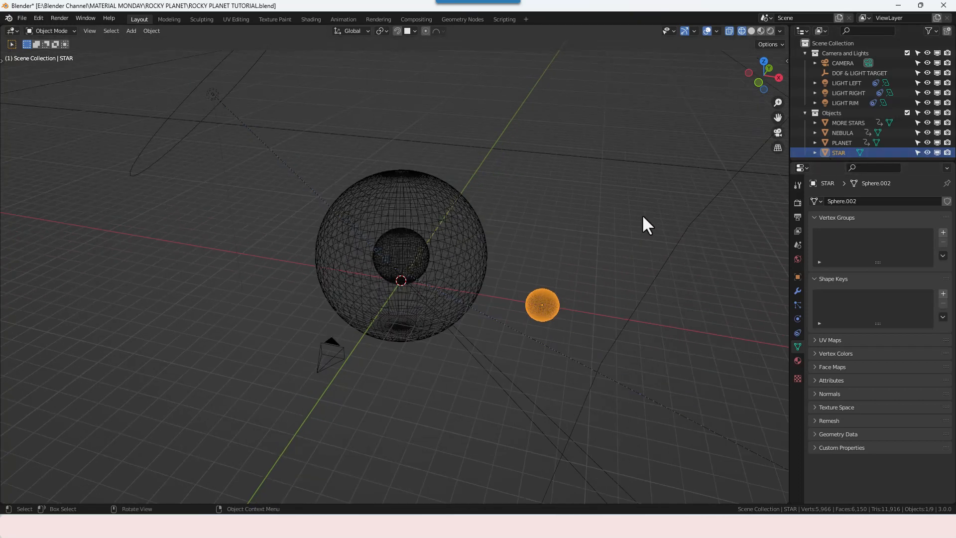
middle_click_drag(632, 214, 572, 226)
left_click(567, 219)
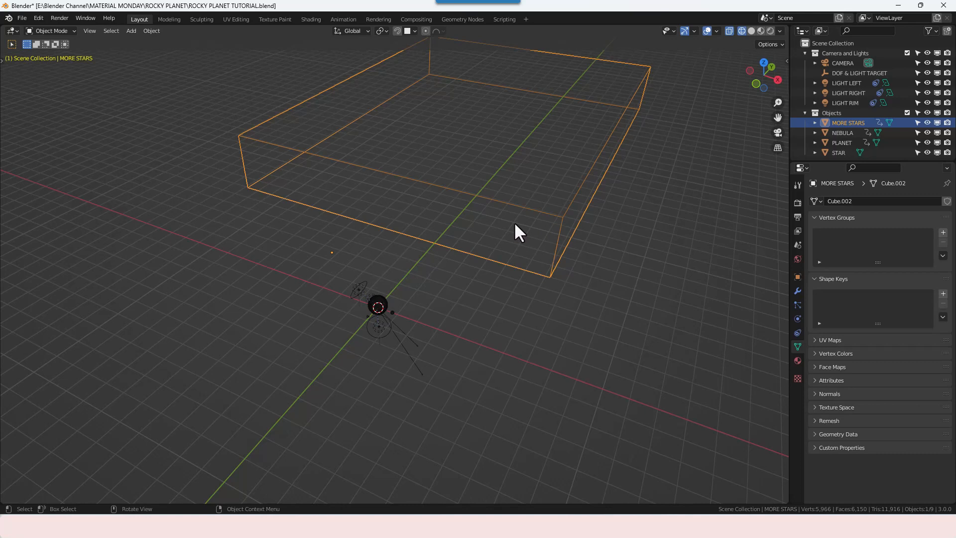
middle_click_drag(513, 224, 507, 311, "shift")
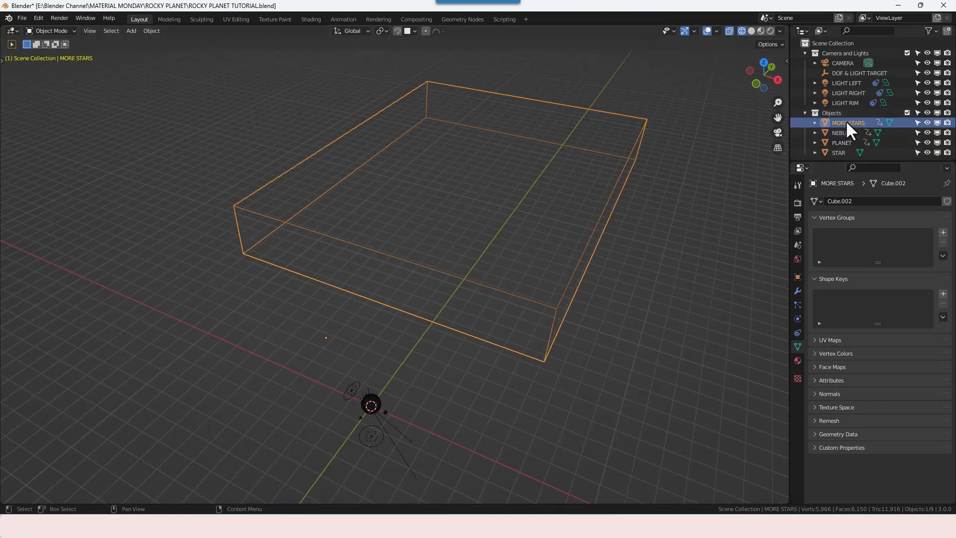
middle_click_drag(453, 390, 457, 368)
scroll(405, 309, "up", 4)
middle_click_drag(370, 299, 385, 299)
- Inspect the placement and settings of the LIGHT LEFT, LIGHT RIGHT and LIGHT RIM area lights
left_click(490, 269)
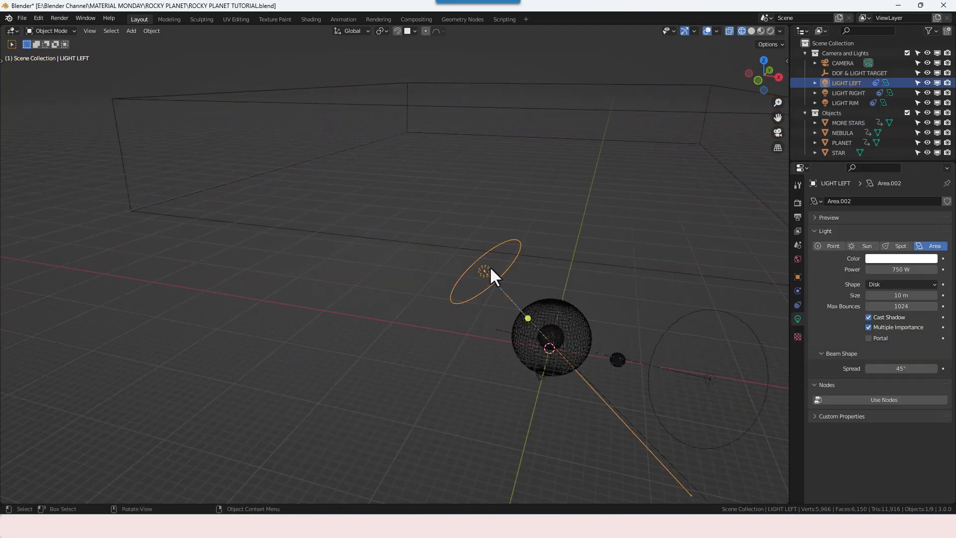
middle_click_drag(572, 268, 451, 249)
left_click(778, 133)
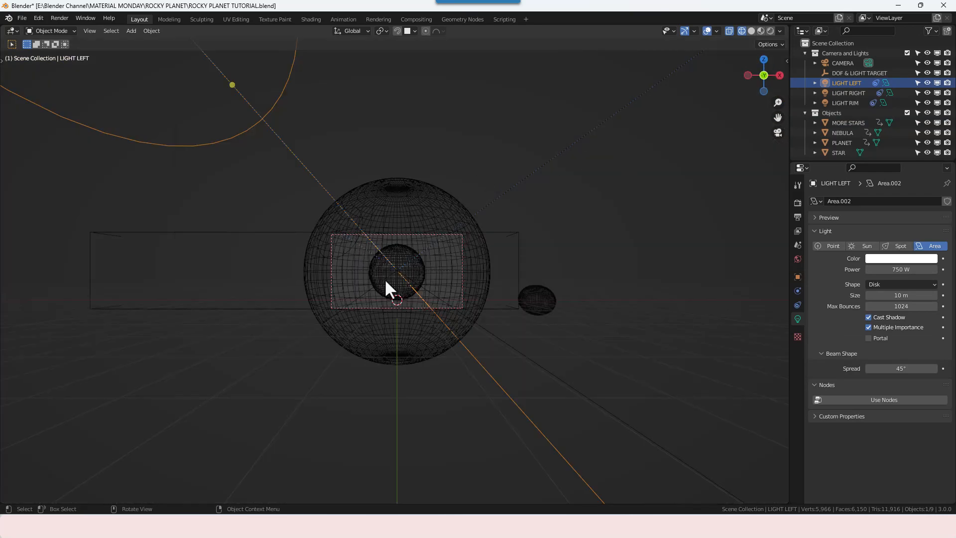
left_click(859, 91)
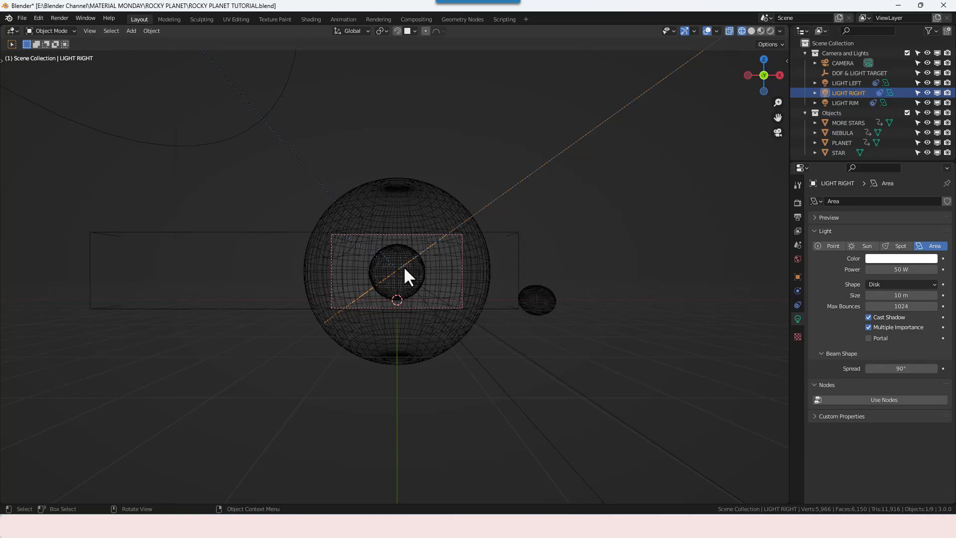
left_click(859, 102)
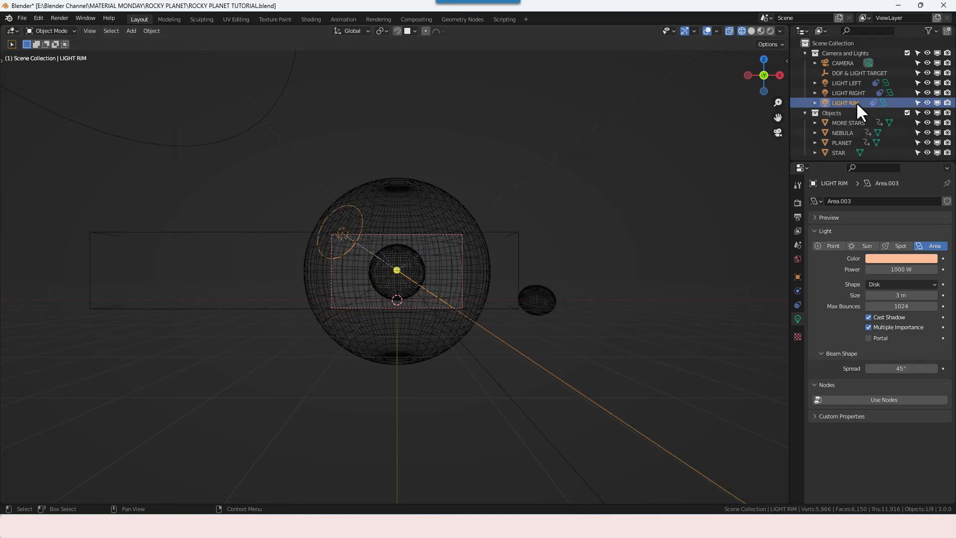
middle_click_drag(357, 285, 248, 169)
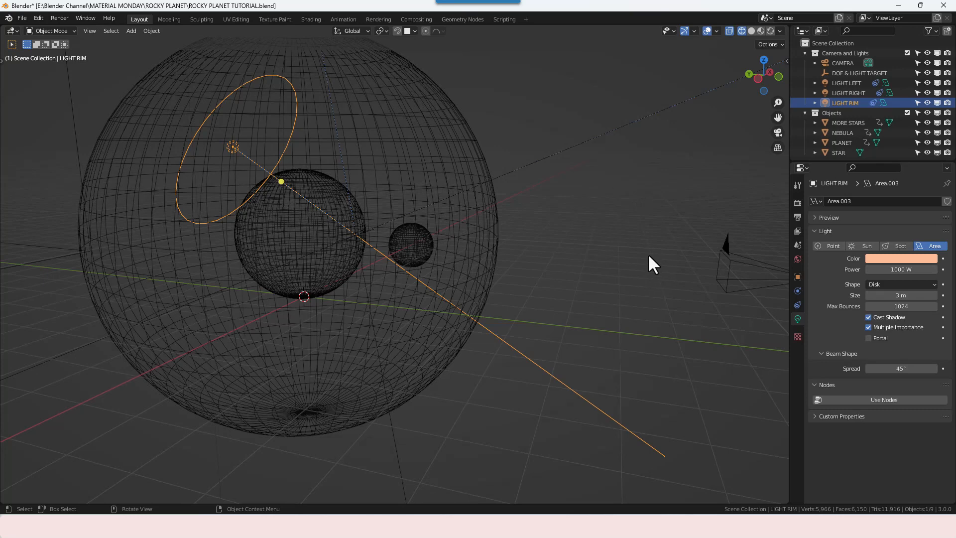
- Inspect the DOF & LIGHT TARGET empty and review the available object constraints, including Track To, without adding one
left_click(846, 73)
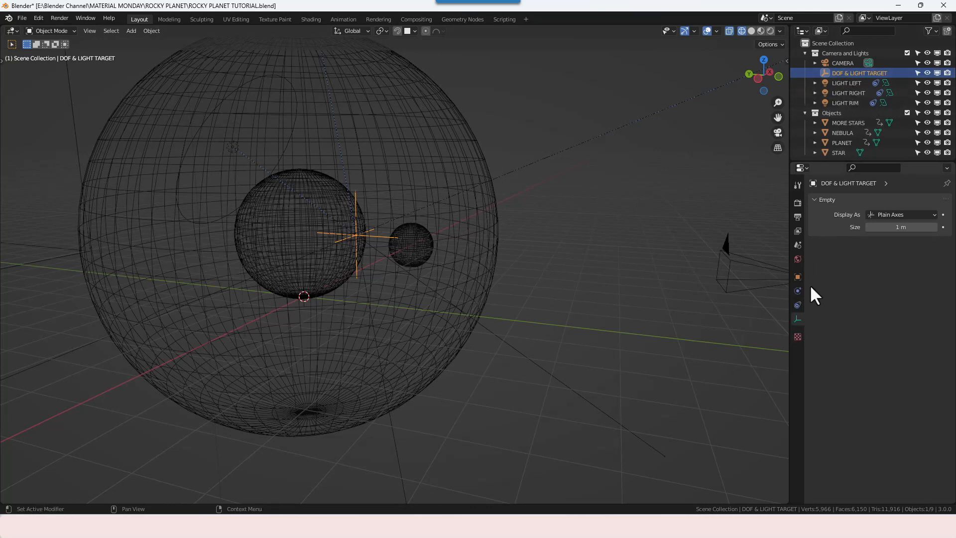
left_click(797, 305)
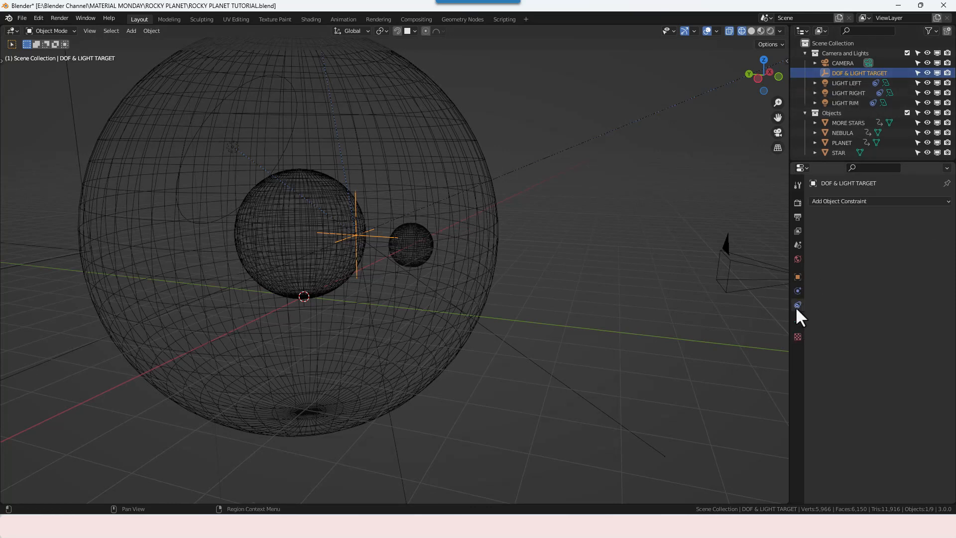
left_click(836, 201)
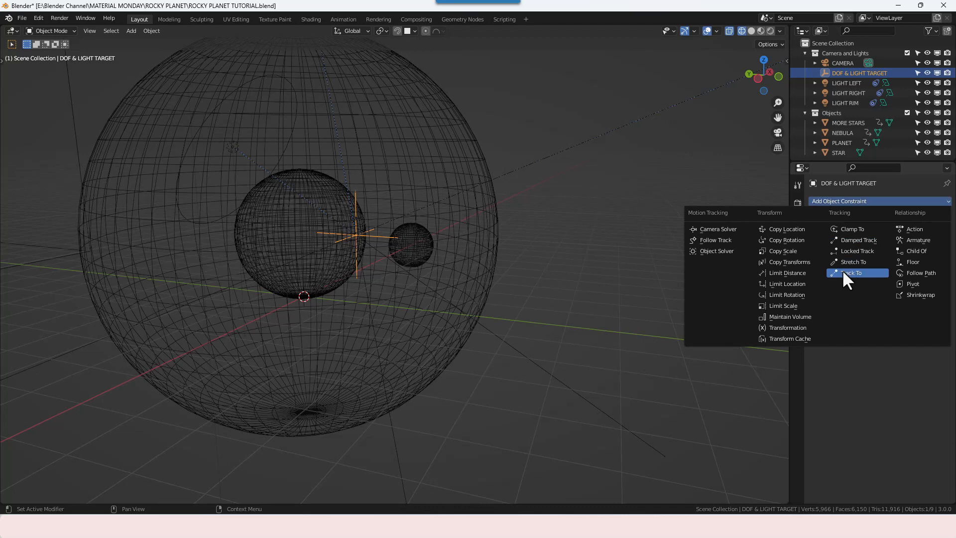
left_click(851, 359)
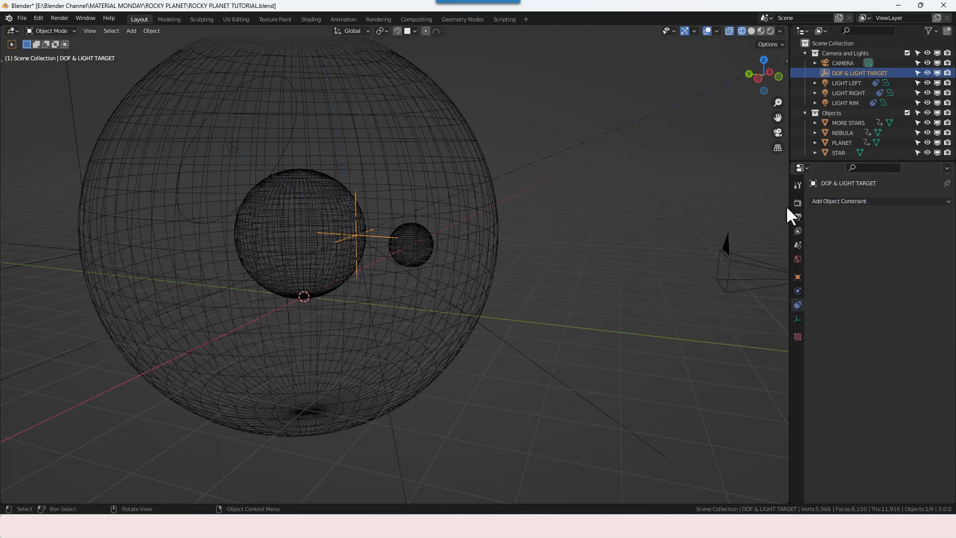
- Switch to the Shading workspace with a rendered viewport and hide the NEBULA object from view
left_click(314, 19)
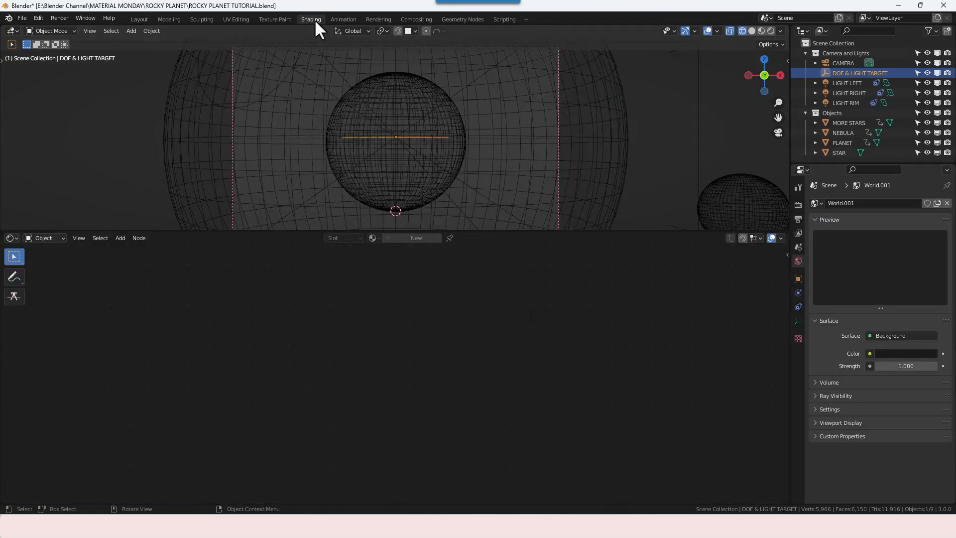
left_click(771, 31)
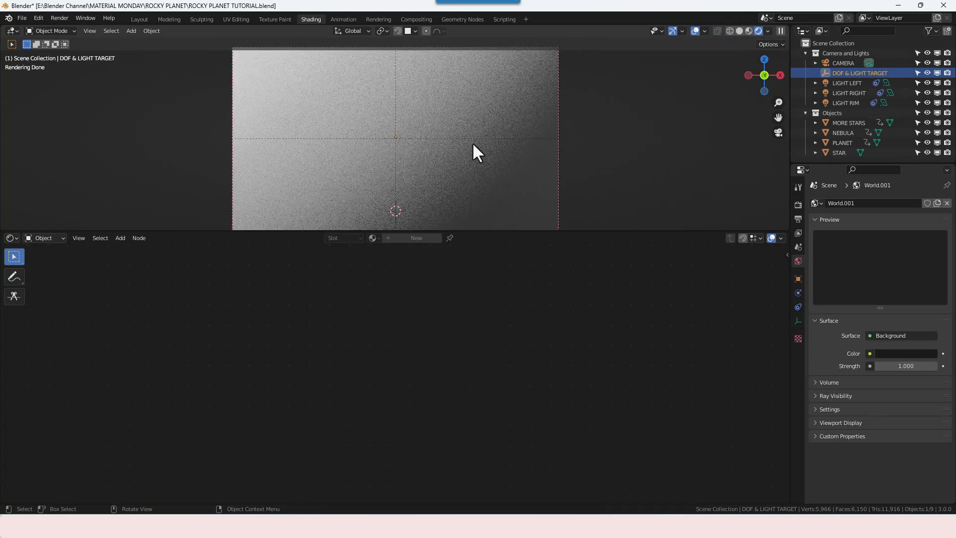
scroll(473, 146, "down", 1)
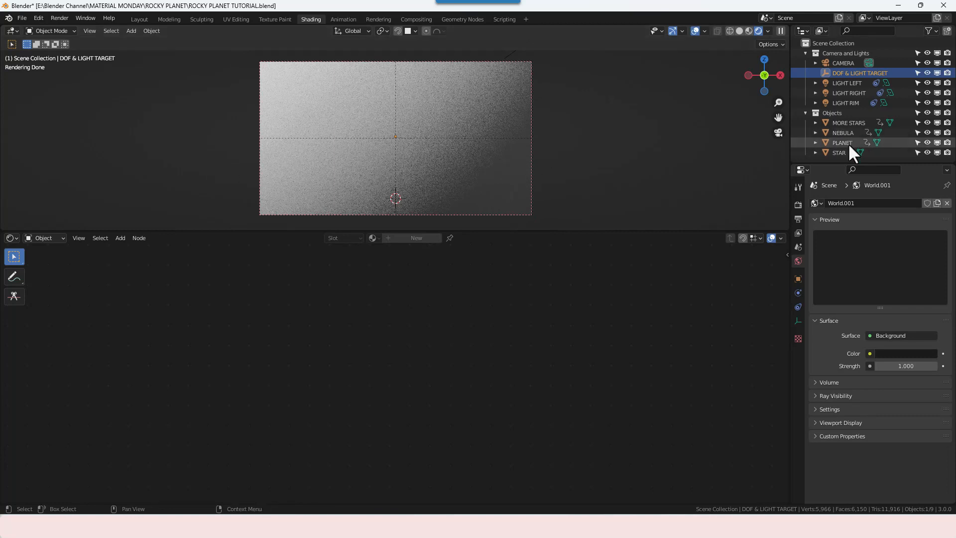
left_click(926, 132)
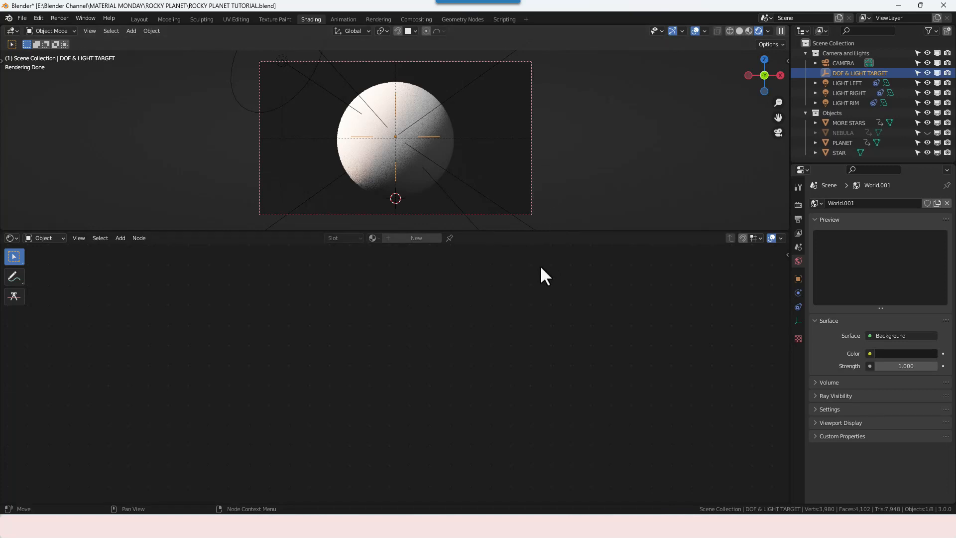
- Select the STAR object and disable Render Region in the output settings
left_click(838, 153)
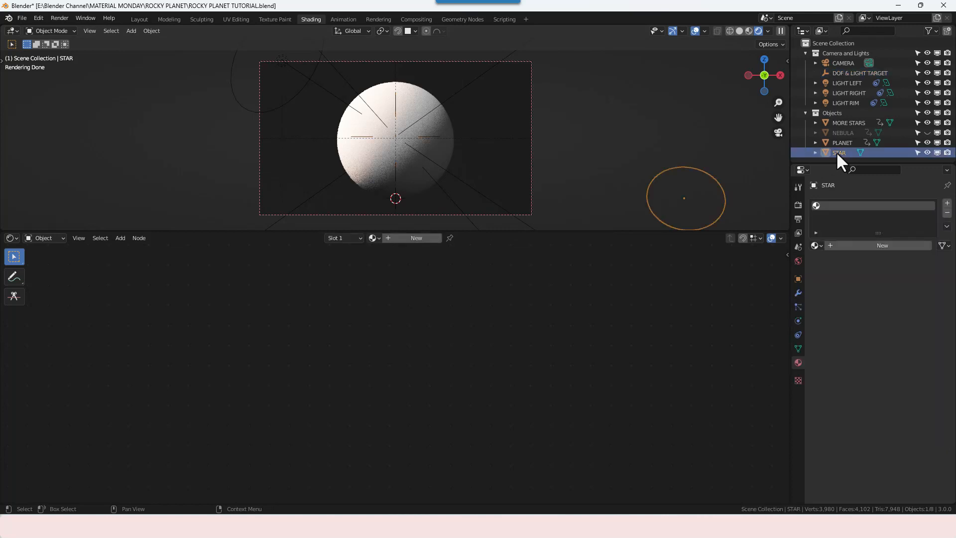
left_click(799, 206)
left_click(798, 217)
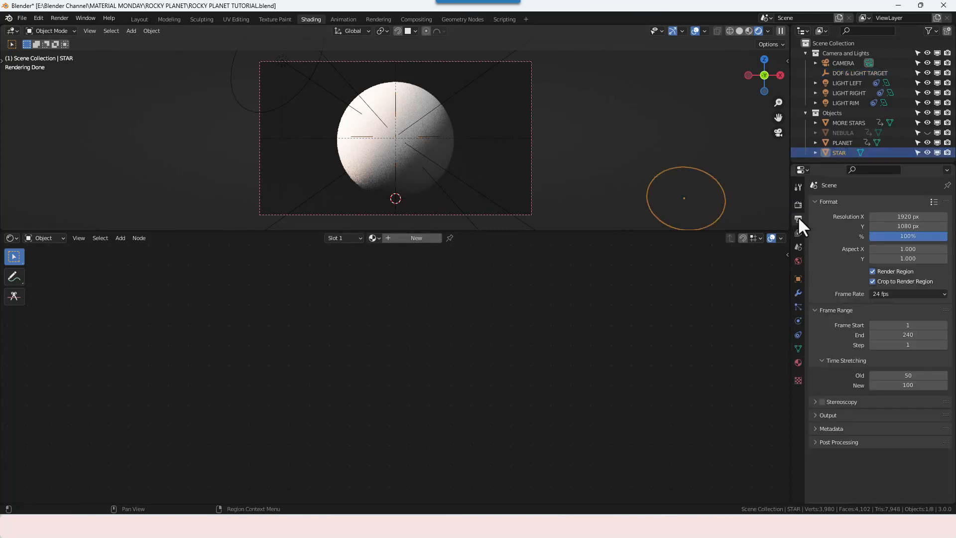
left_click(872, 271)
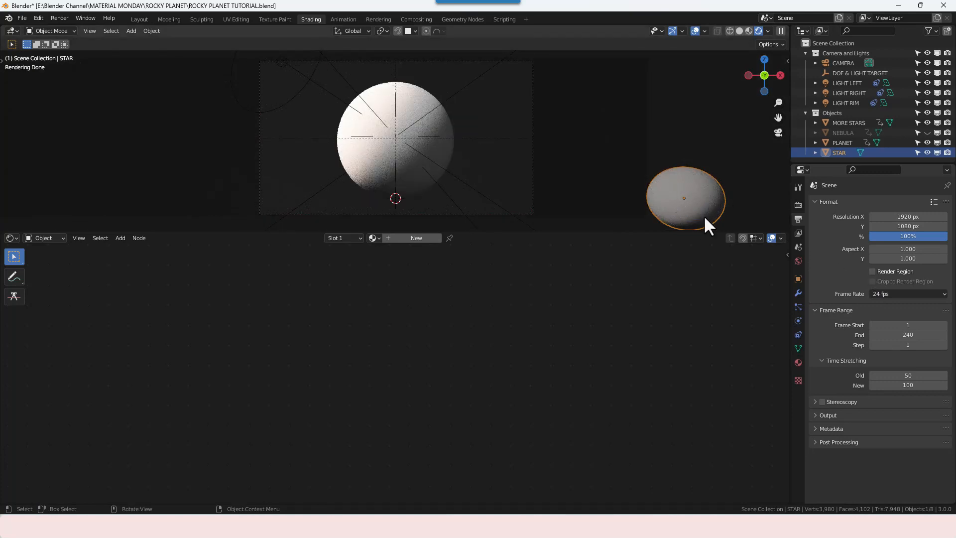
- Create a new material on the STAR object and delete its default shader node, keeping only the Material Output
left_click(393, 239)
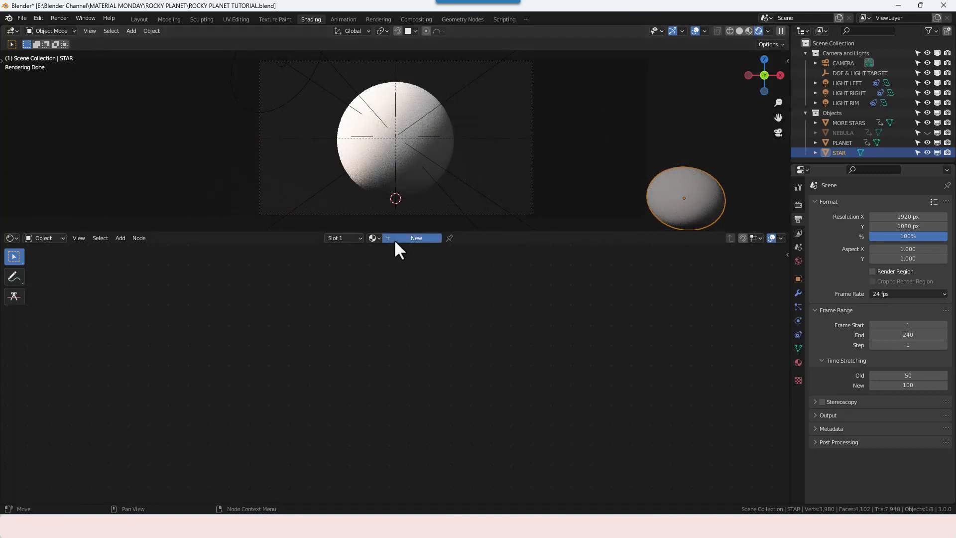
scroll(411, 331, "down", 3)
middle_click_drag(385, 321, 466, 297)
key("b")
left_click_drag(359, 336, 392, 339)
key("x")
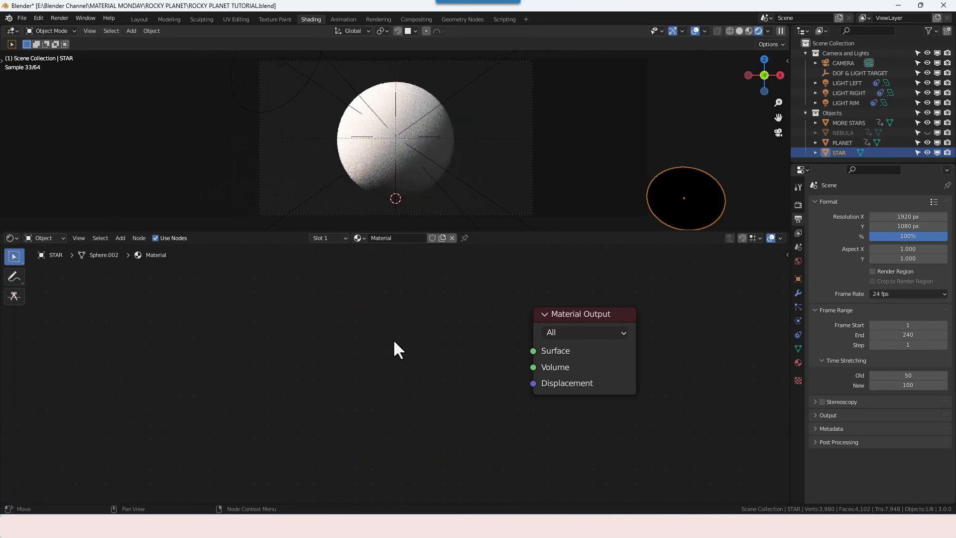
- Rename the new material as STAR
middle_click_drag(407, 333, 429, 326)
left_click(395, 239)
type("STAR")
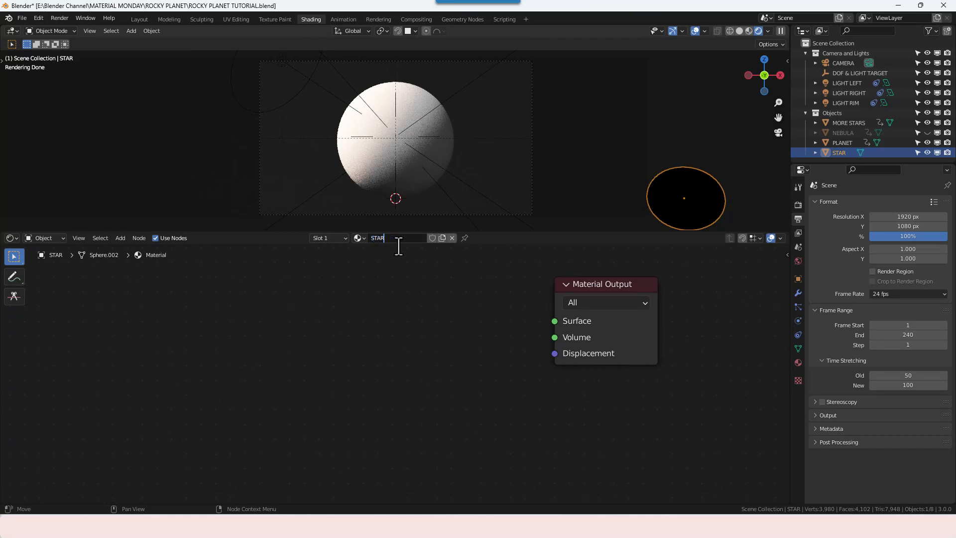
key("Return")
- Add an Emission shader node and connect its output to the Surface input of the Material Output
key("shift+a")
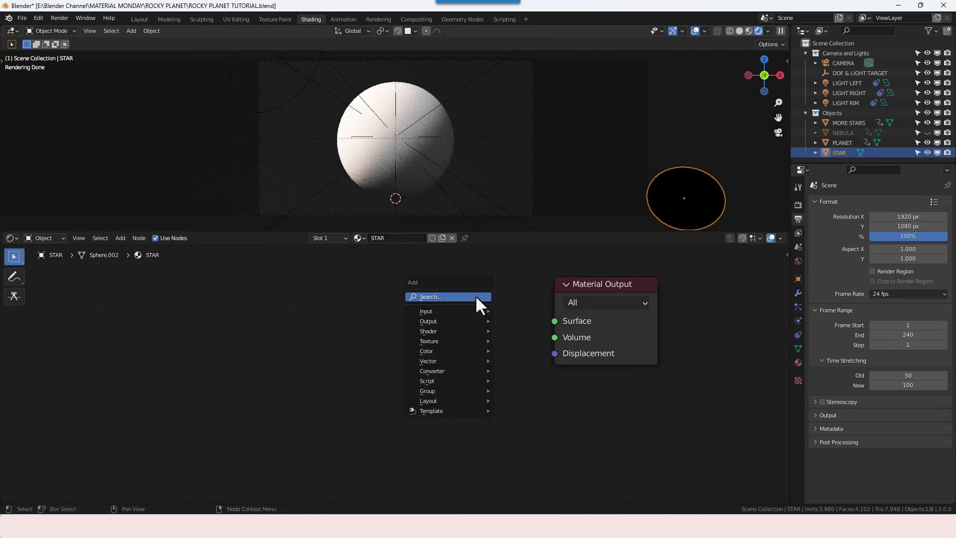
left_click(475, 295)
type("EMIS")
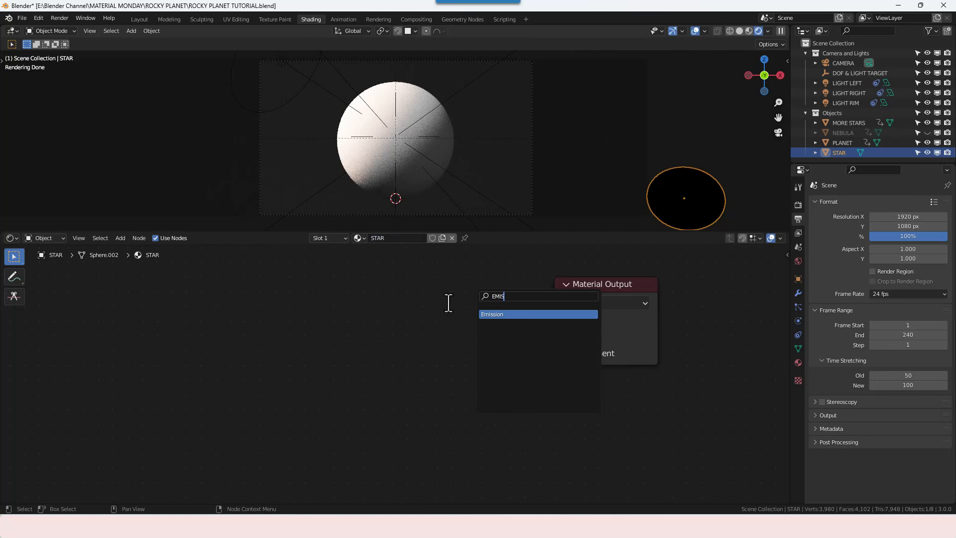
key("Return")
left_click(363, 303)
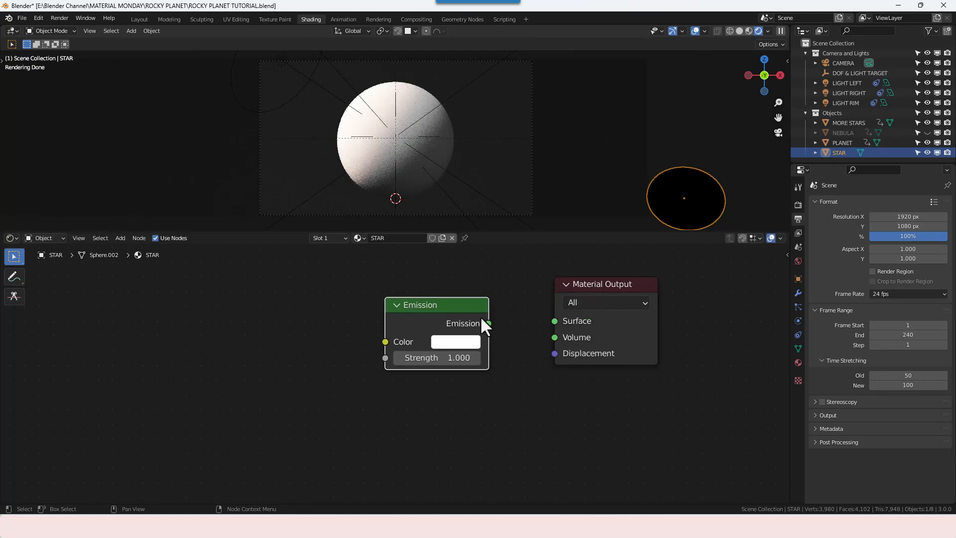
left_click_drag(488, 323, 554, 321)
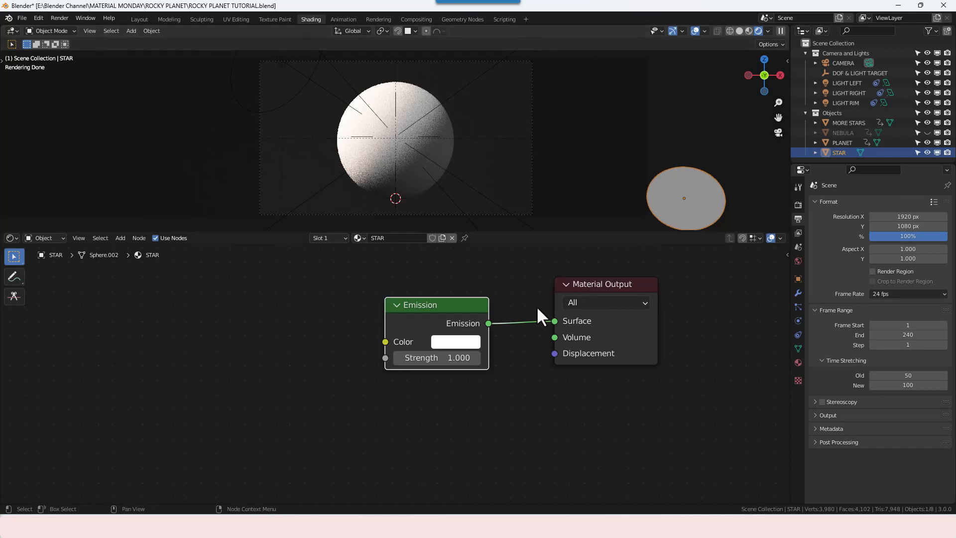
- Set the Emission color to a pale warm yellow with hue 0.110, saturation 0.524 and value 1.000
left_click(462, 341)
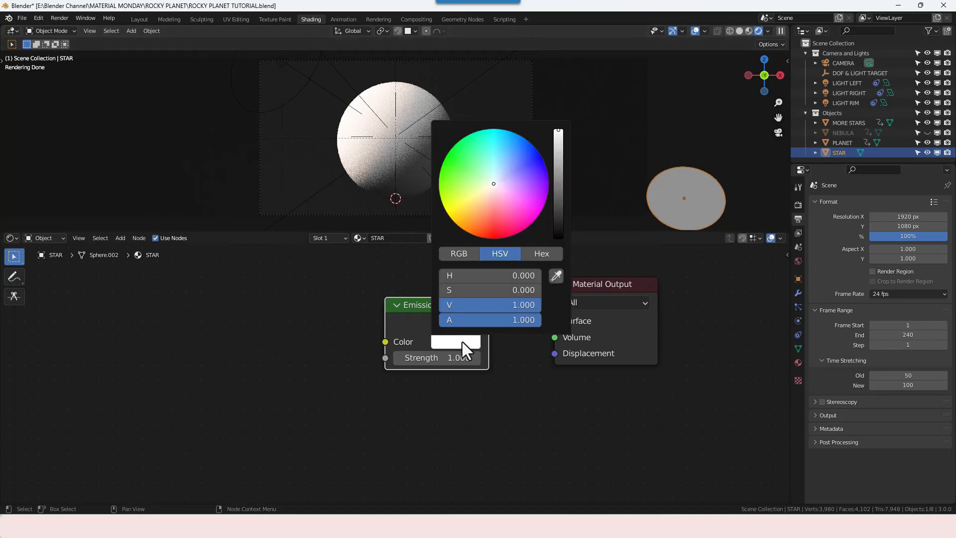
left_click(484, 195)
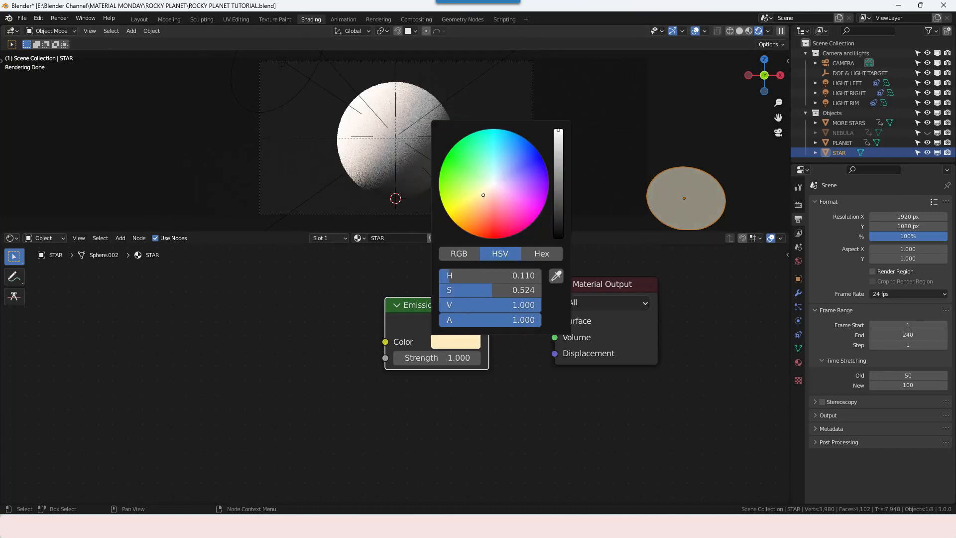
left_click(509, 387)
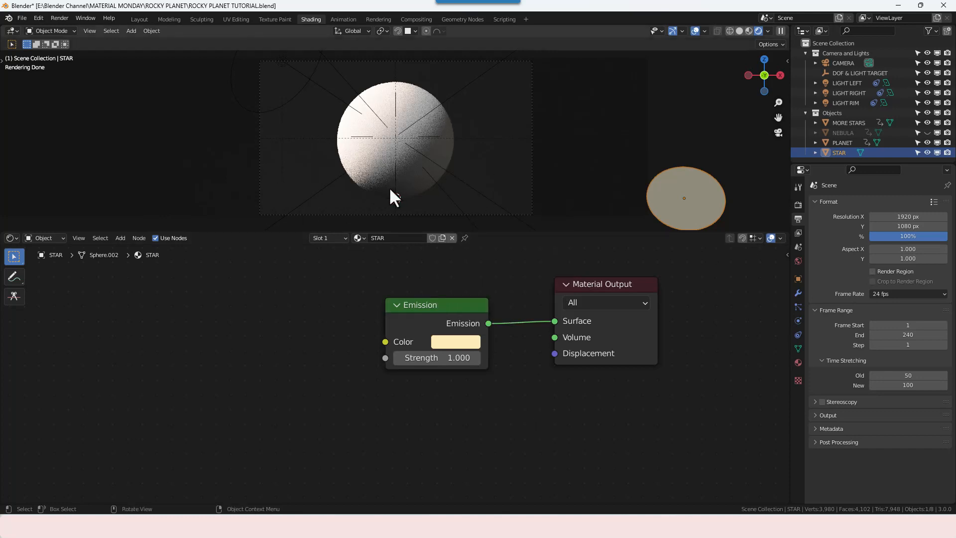
middle_click_drag(514, 264, 458, 284)
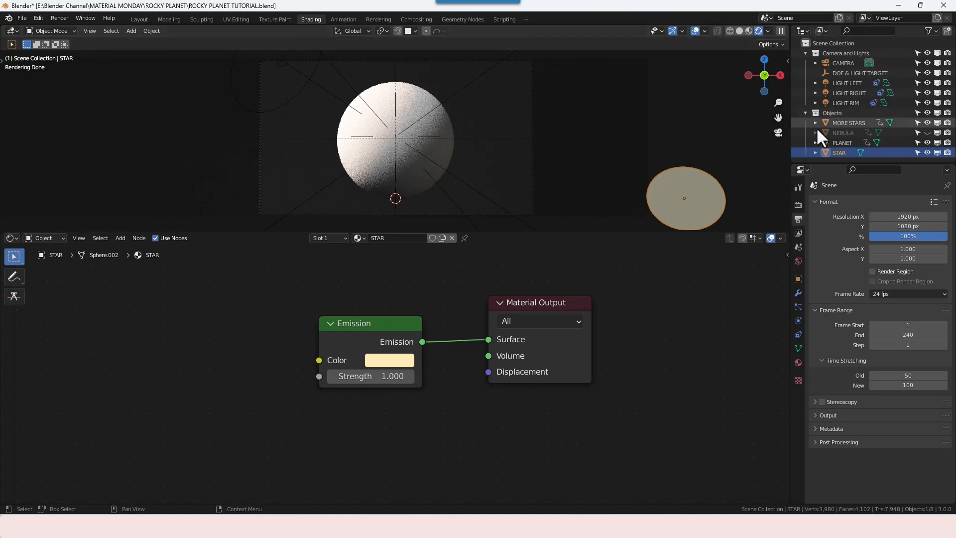
- Add a new particle system to the MORE STARS object
left_click(846, 123)
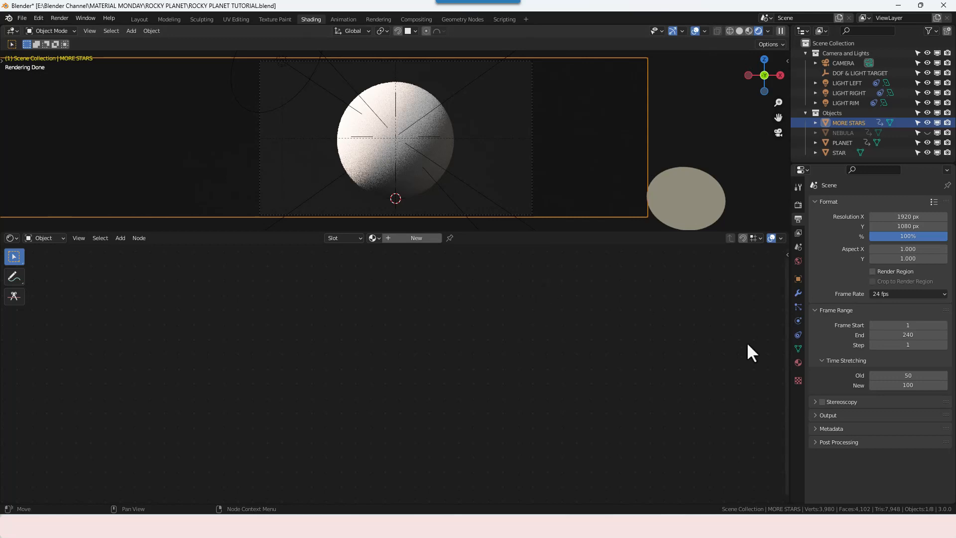
left_click(798, 306)
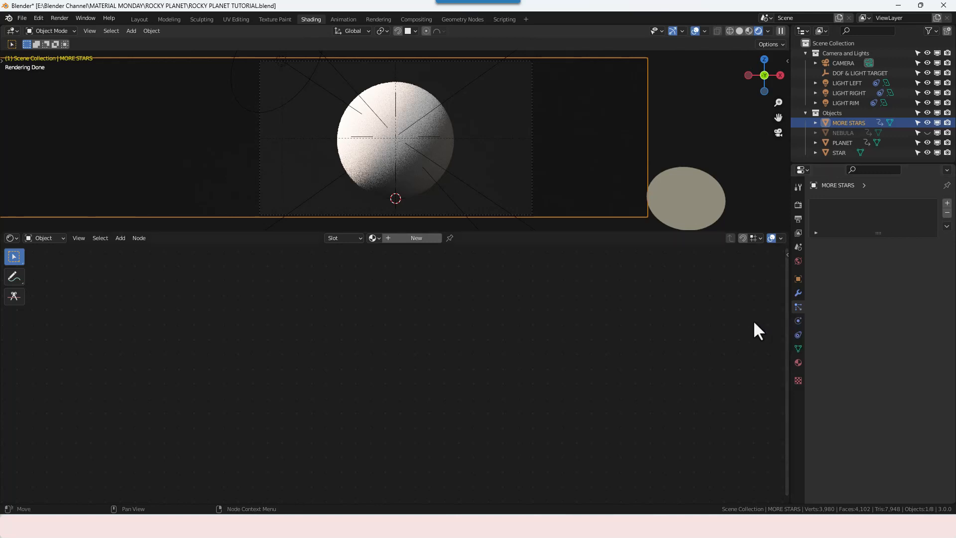
left_click(947, 203)
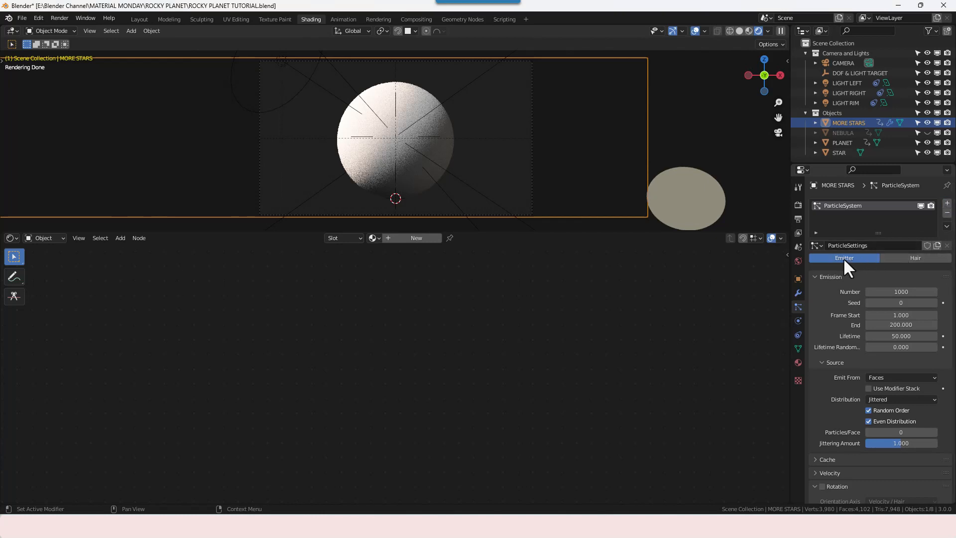
- Set the particle emission to 100 particles, with an end frame of 240 and a lifetime of 240
left_click(925, 293)
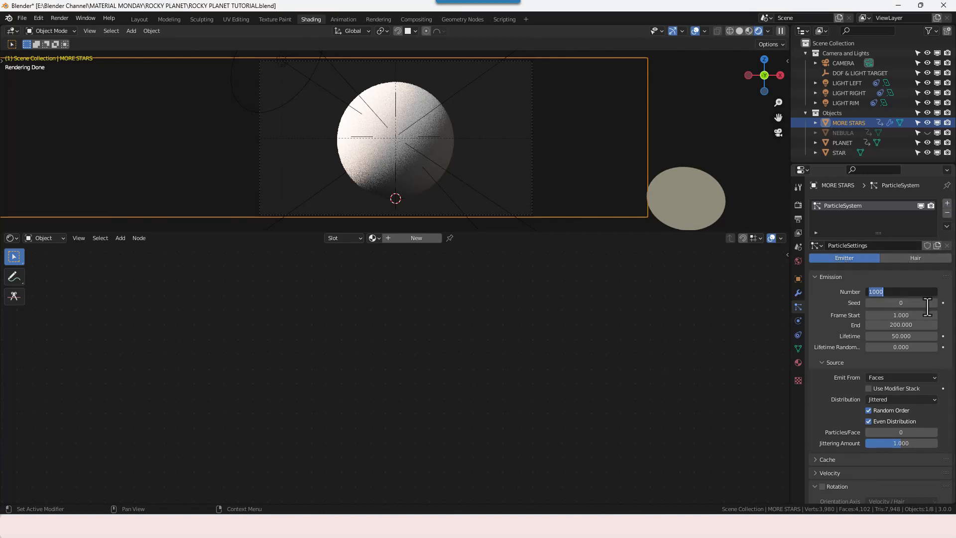
type("100")
key("Tab")
key("Tab")
key("Tab")
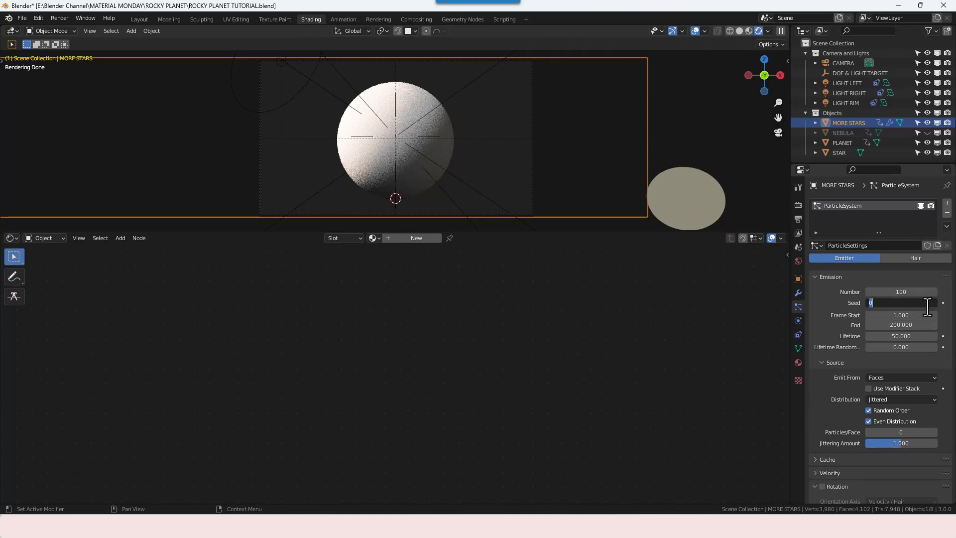
type("240")
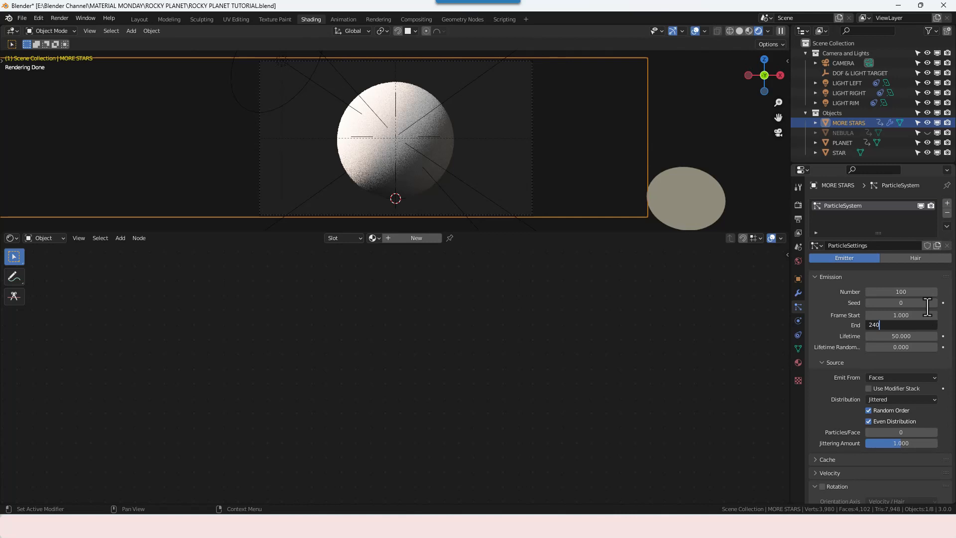
key("Return")
left_click(884, 336)
type("240")
key("Return")
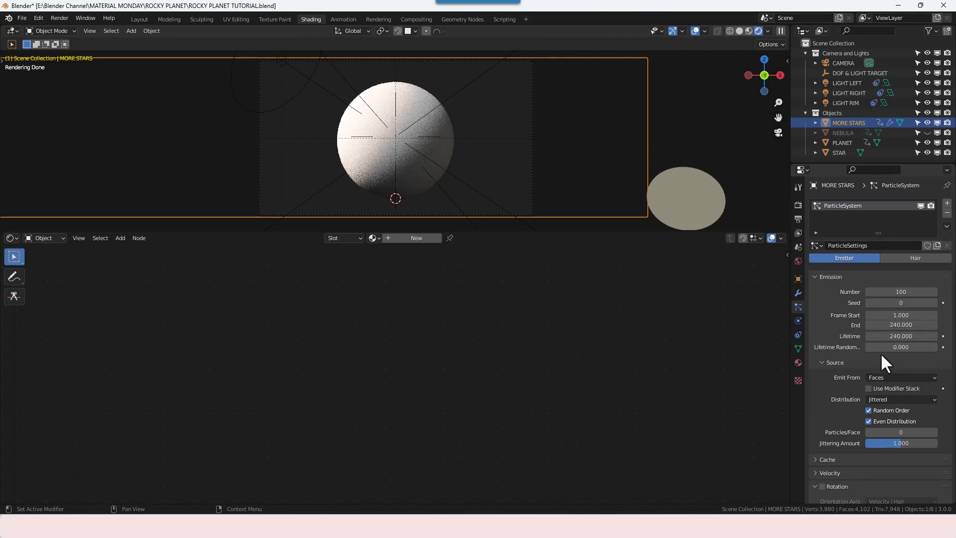
- Make the particles emit from Volume and turn off Even Distribution
scroll(879, 352, "down", 4)
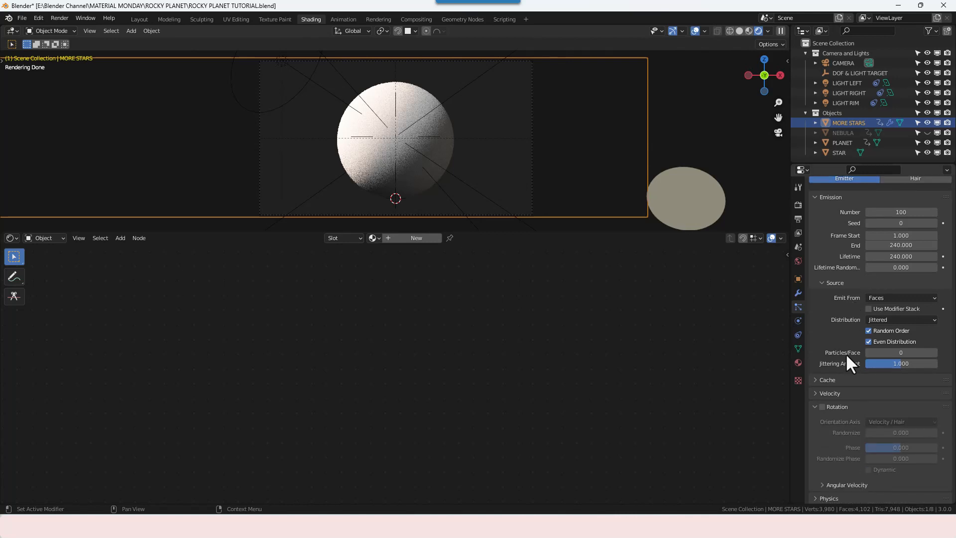
left_click(890, 300)
left_click(886, 331)
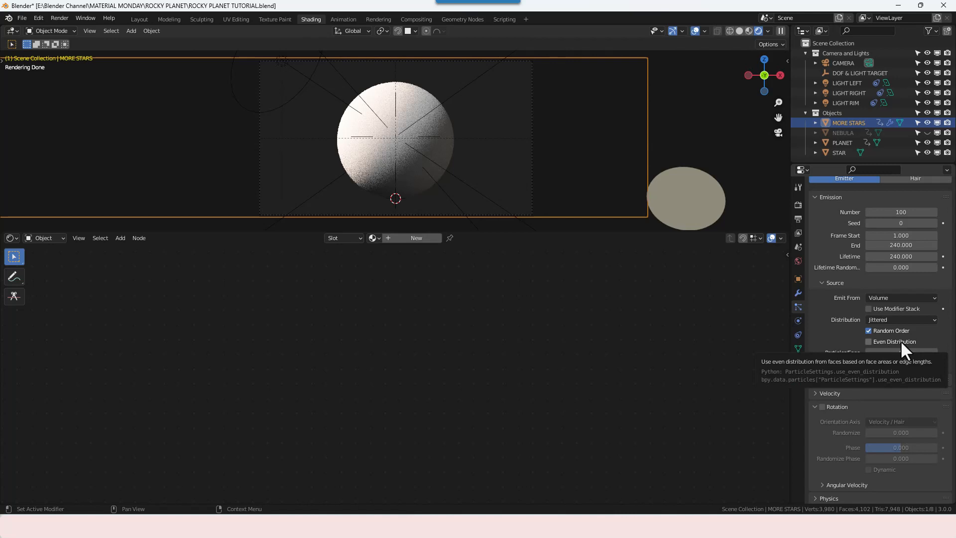
- Render the particles as Object with a scale of 0.075
scroll(872, 345, "down", 2)
scroll(871, 345, "down", 10)
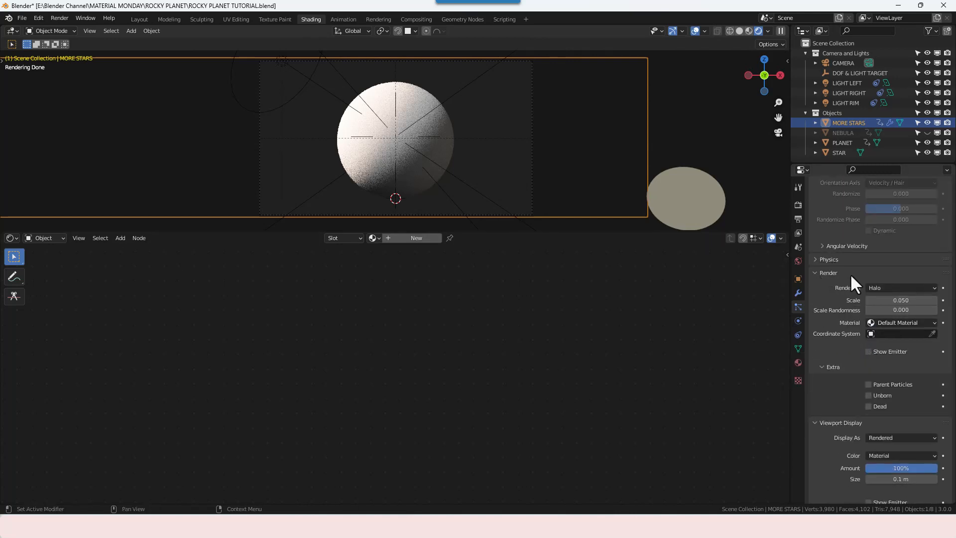
left_click(896, 288)
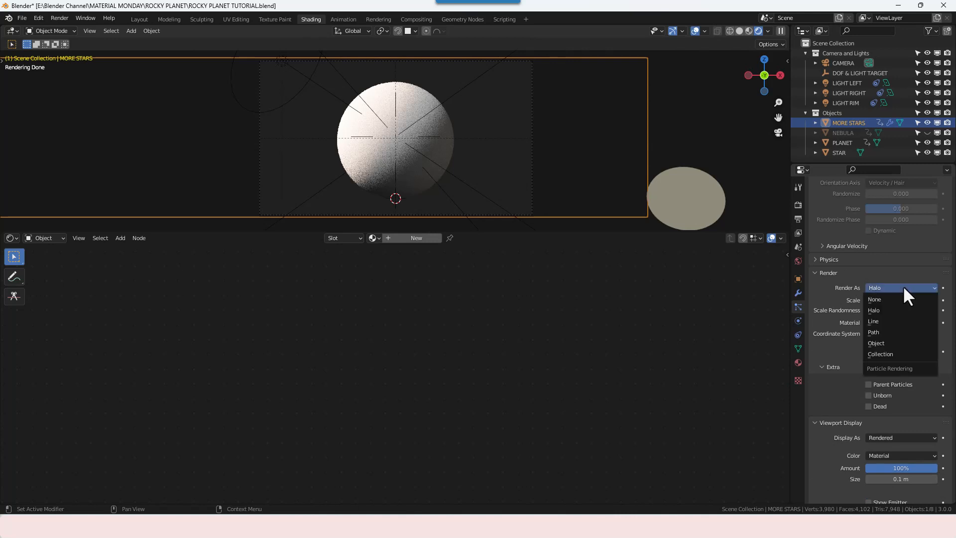
left_click(898, 342)
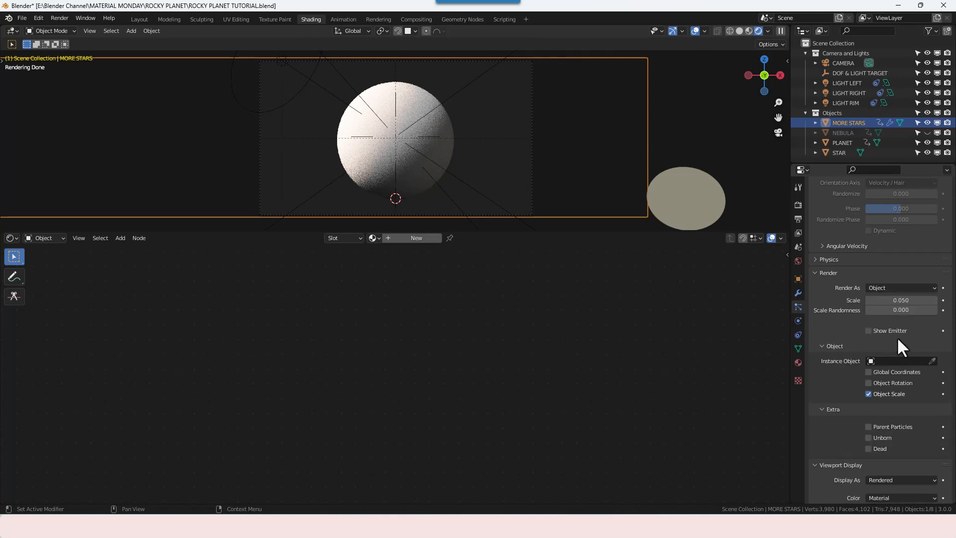
left_click(894, 300)
type("0.05")
key("BackSpace")
type("75")
key("Return")
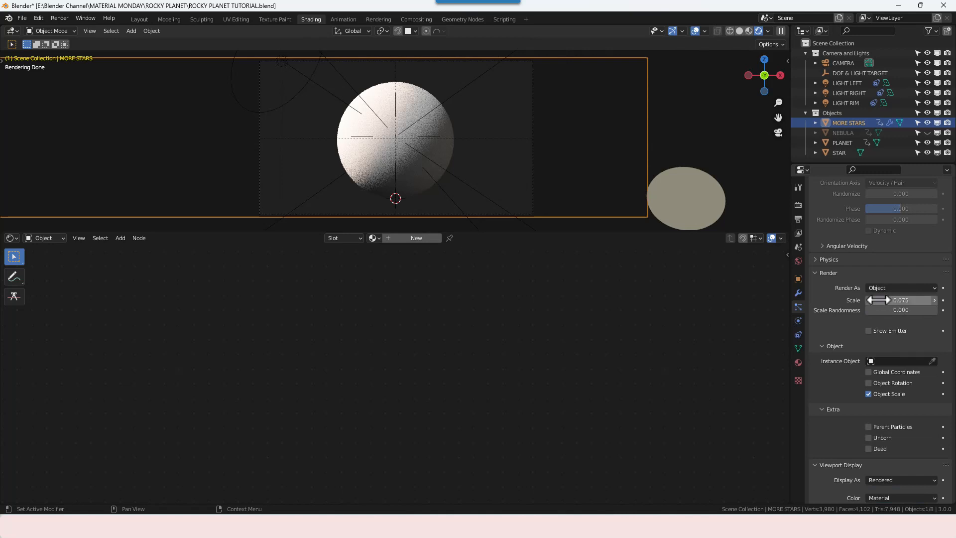
- Assign STAR as the instance object for the particles
left_click(889, 361)
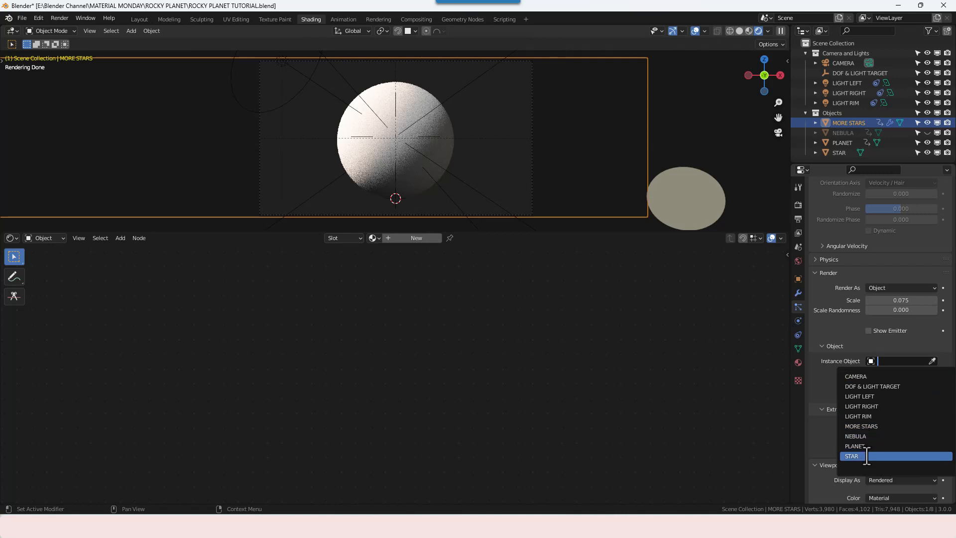
left_click(827, 361)
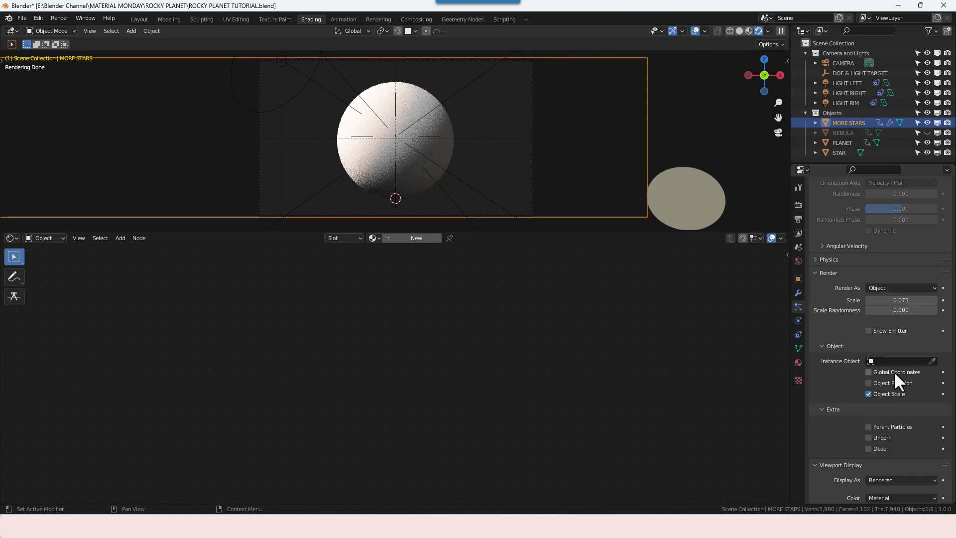
left_click(932, 360)
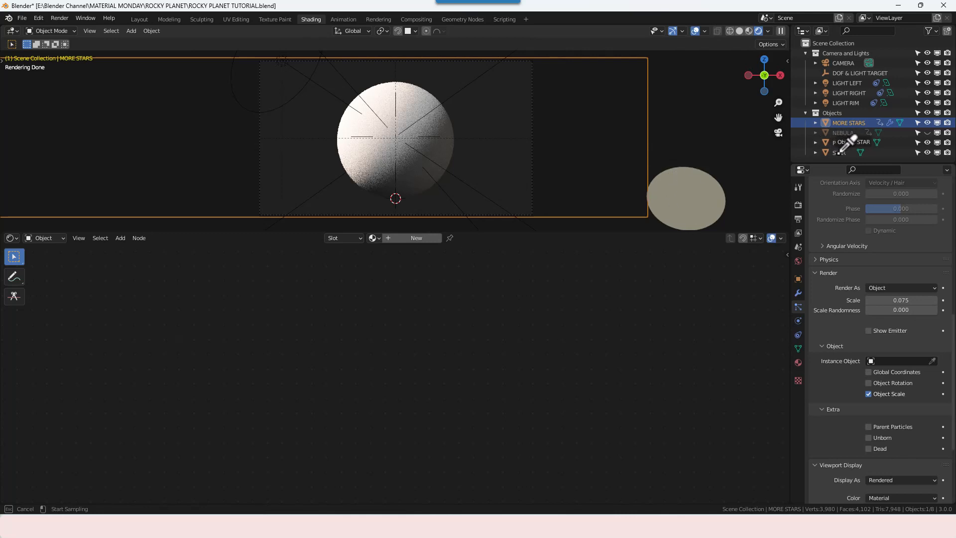
left_click(706, 198)
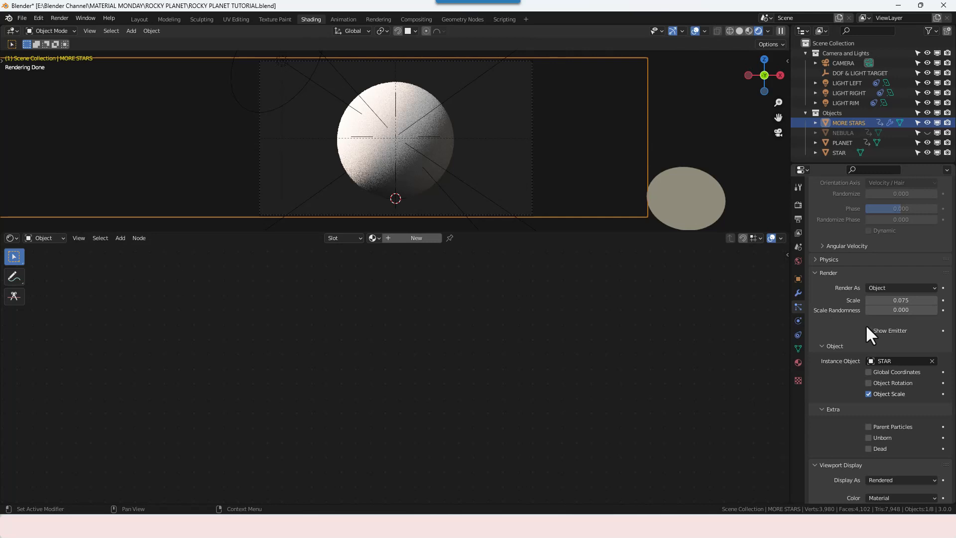
- Enable Parent Particles, Unborn and Dead in the particle system's extra render settings
scroll(862, 343, "down", 5)
scroll(860, 355, "down", 1)
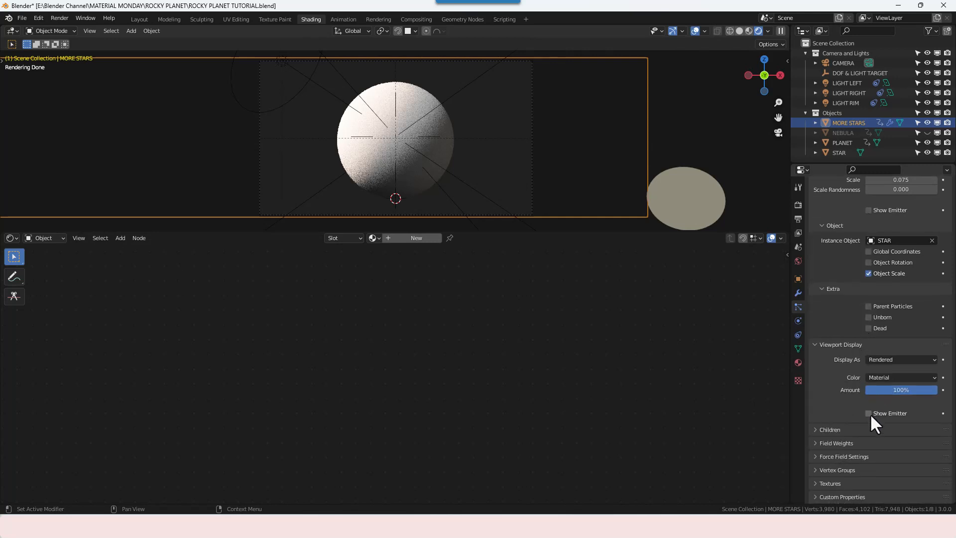
left_click(868, 306)
left_click(867, 318)
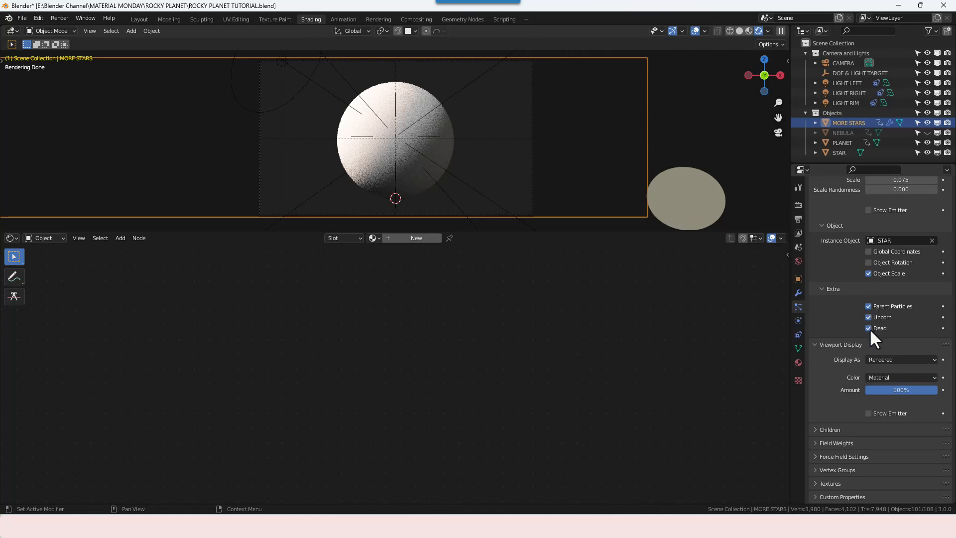
- Set the particles' Scale Randomness to 1.000, keeping the scale at 0.075
scroll(832, 330, "up", 6)
scroll(846, 341, "up", 1)
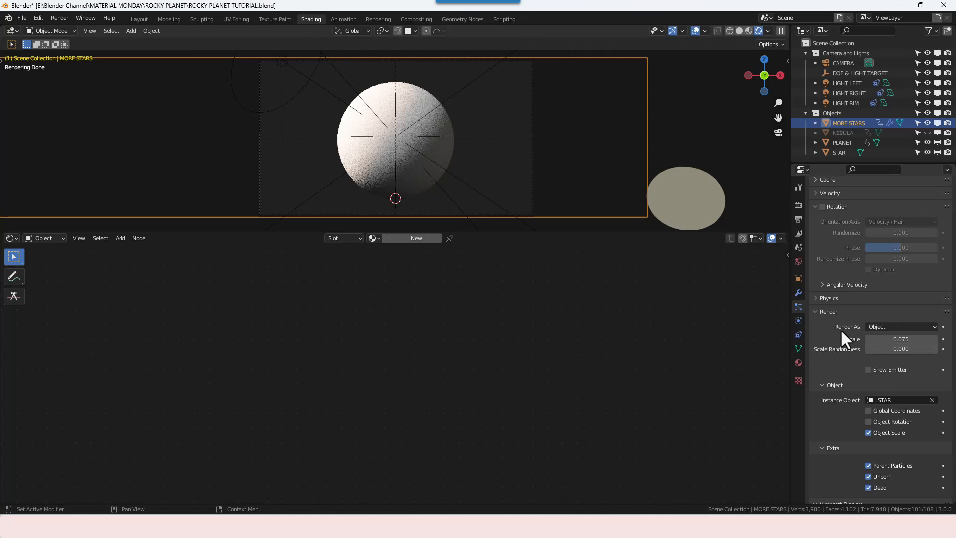
scroll(841, 339, "down", 4)
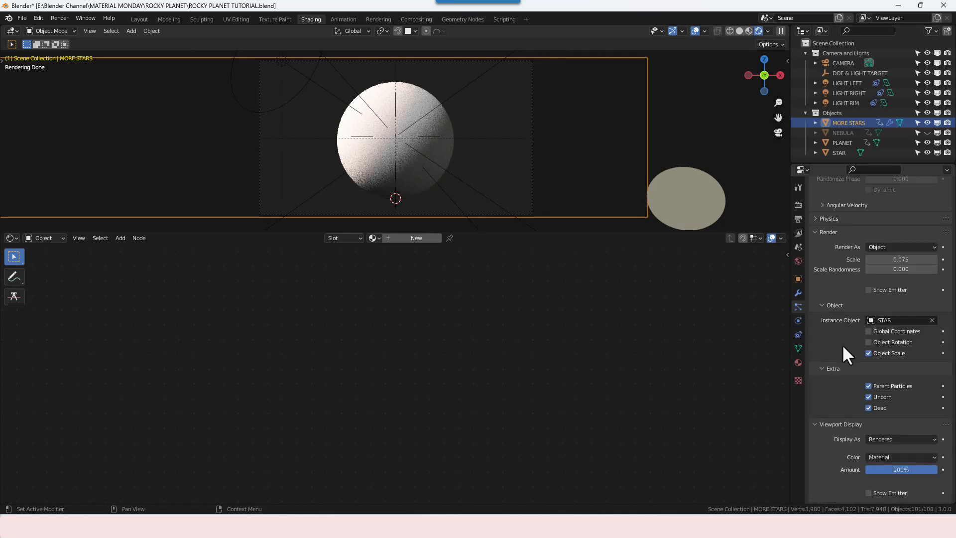
scroll(841, 344, "down", 1)
scroll(837, 212, "up", 6)
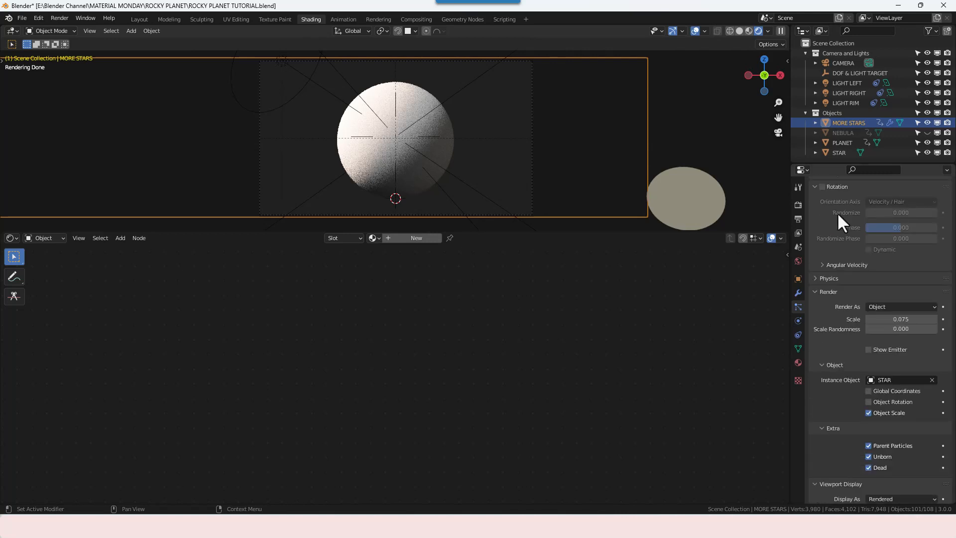
scroll(841, 287, "down", 4)
left_click_drag(901, 279, 933, 279)
key("ctrl+z")
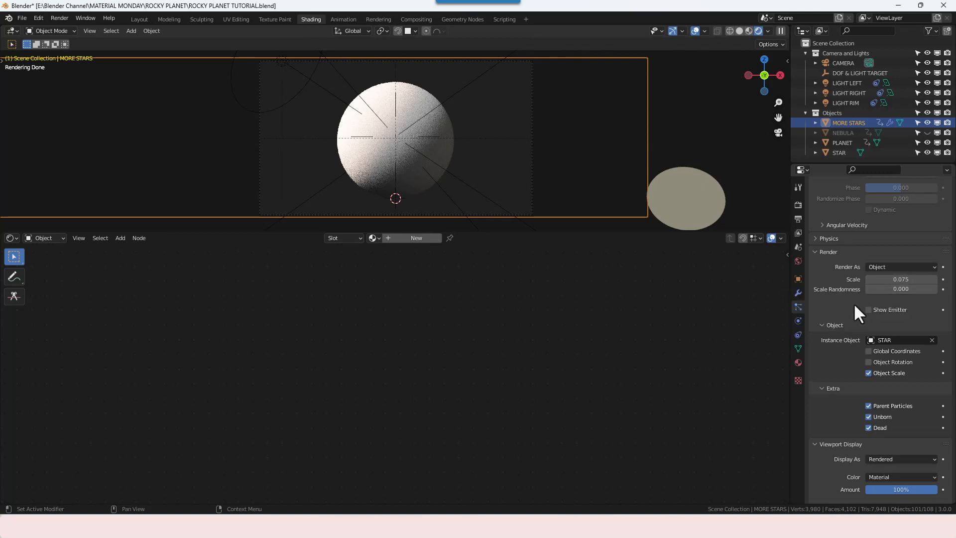
left_click_drag(884, 290, 907, 290)
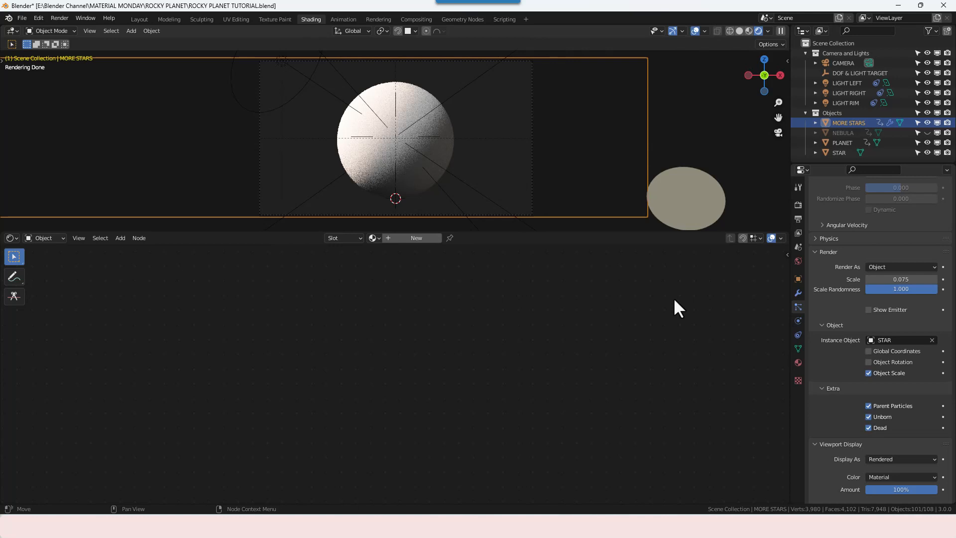
- Switch the shader editor to the World nodes and set the Background strength to 50
scroll(851, 300, "up", 15)
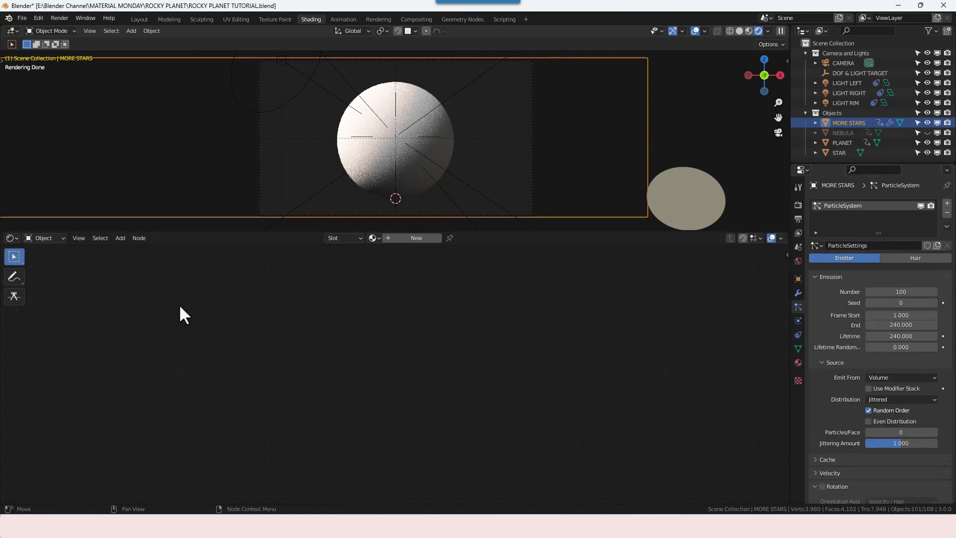
left_click(58, 238)
left_click(52, 259)
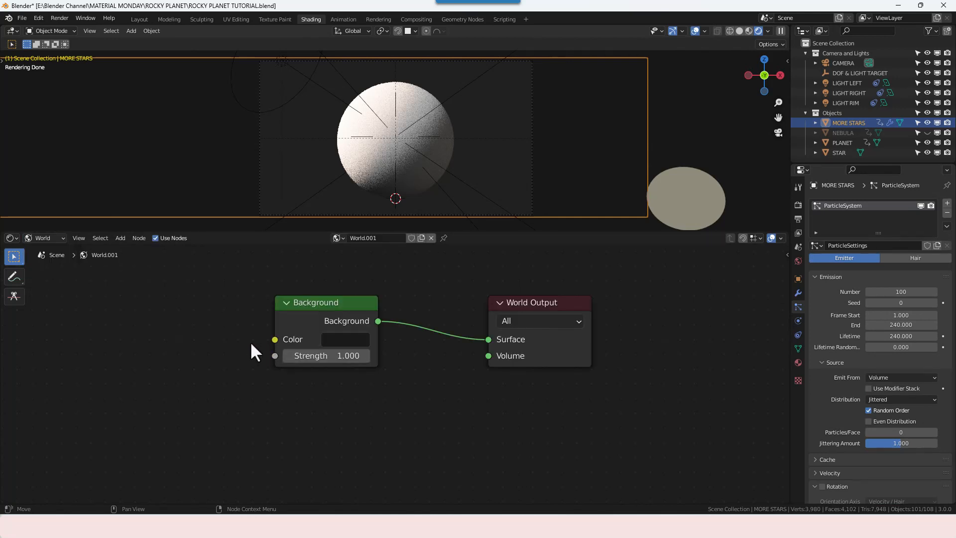
left_click(319, 356)
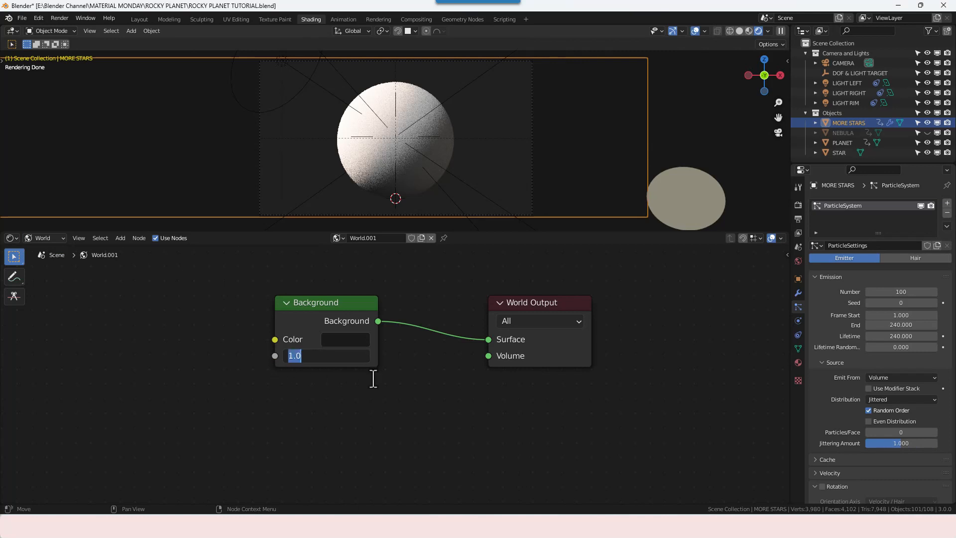
type("50")
key("Return")
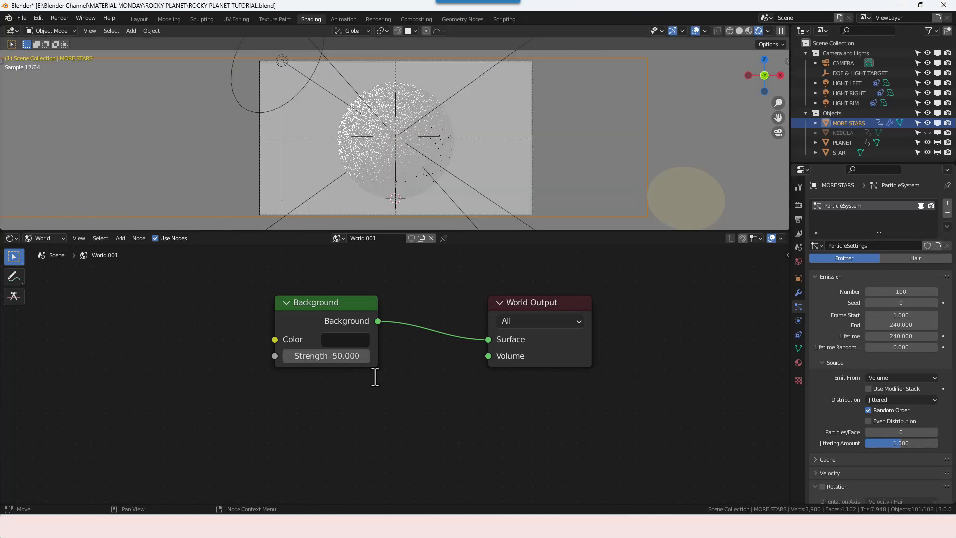
- Add a Noise Texture node to the world nodes and connect its Color output to the Background Color input
middle_click_drag(373, 369, 355, 413)
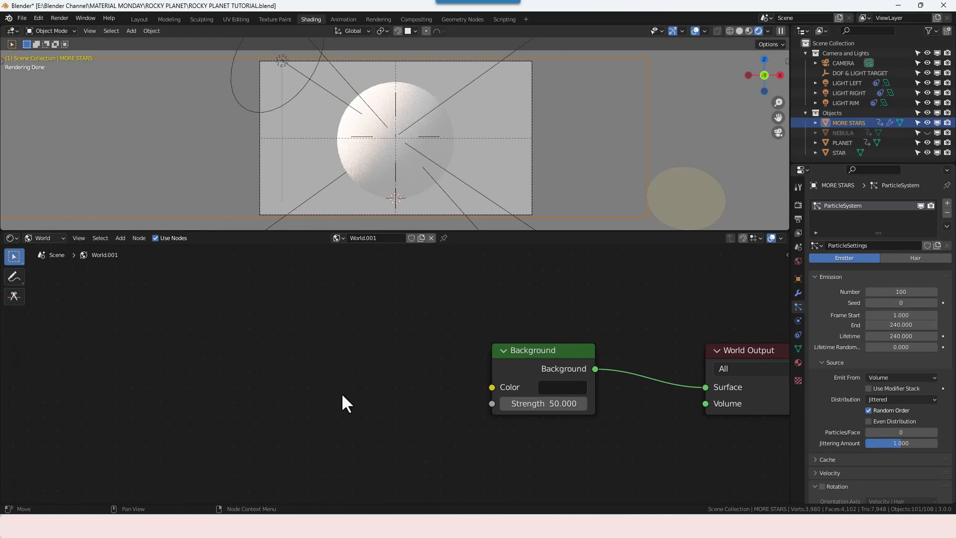
key("shift+a")
left_click(319, 369)
type("NOIS")
key("Down")
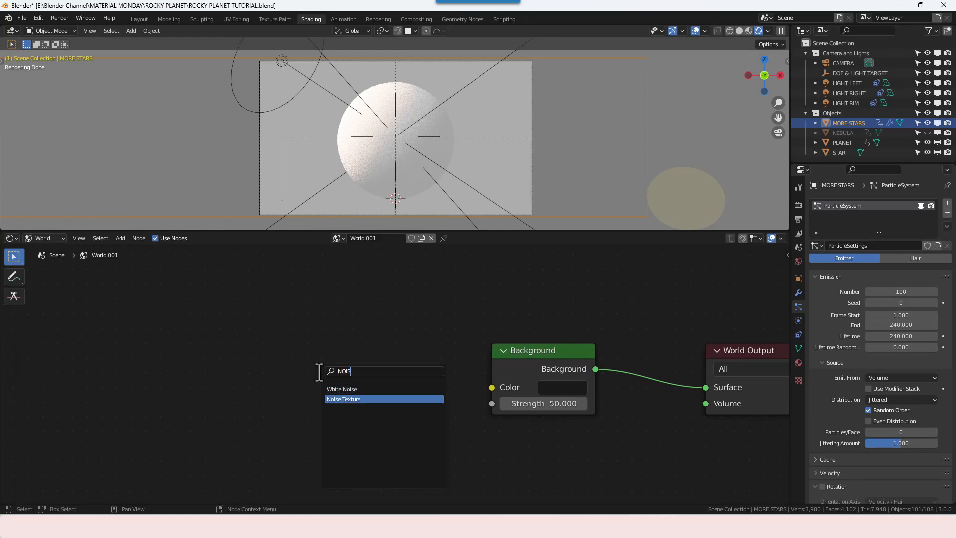
key("Return")
left_click(289, 331)
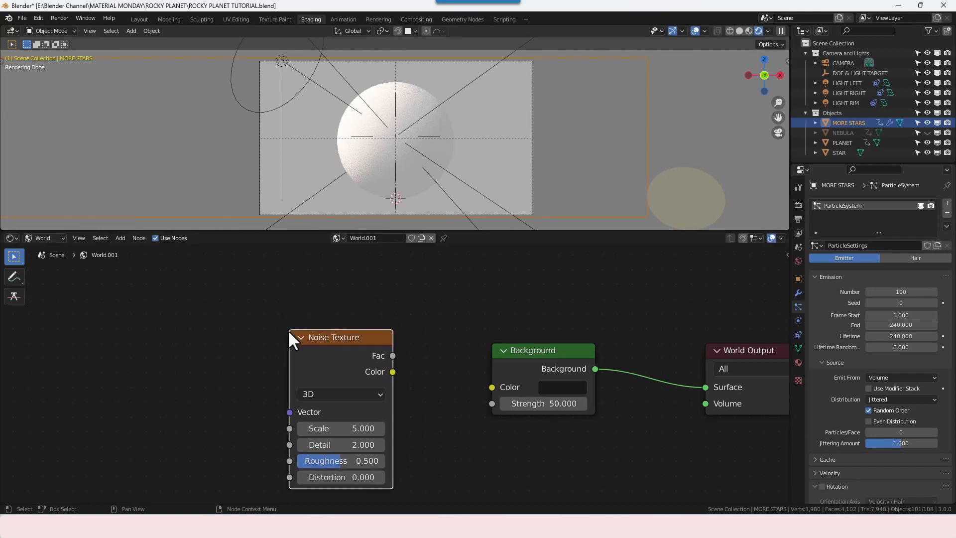
left_click_drag(393, 371, 492, 386)
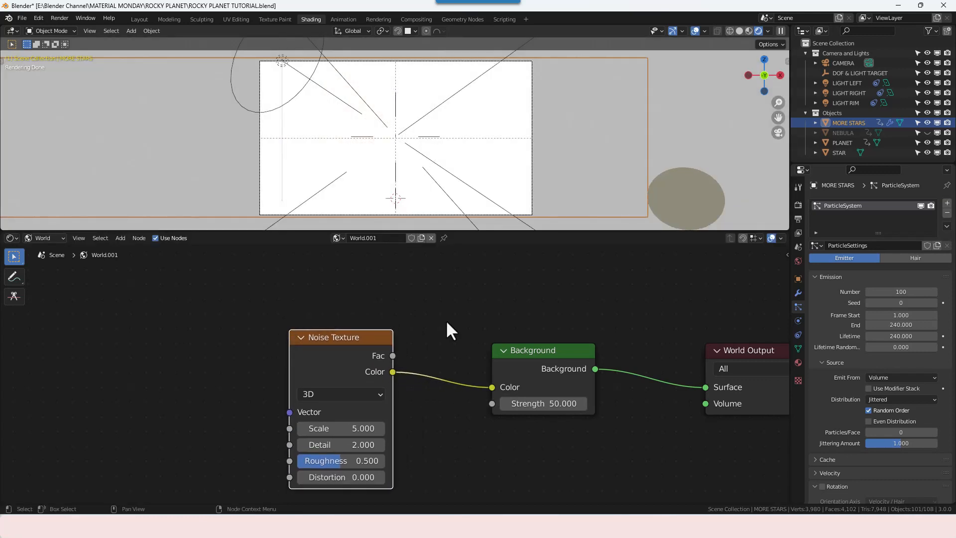
- Insert a ColorRamp node between the Noise Texture and Background nodes
key("shift+a")
left_click(441, 322)
type("col")
key("Return")
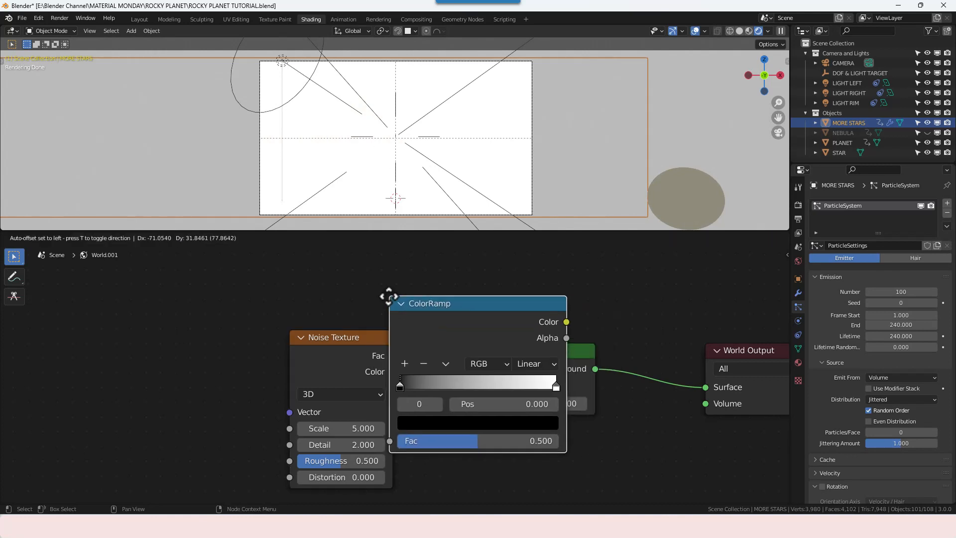
left_click(393, 306)
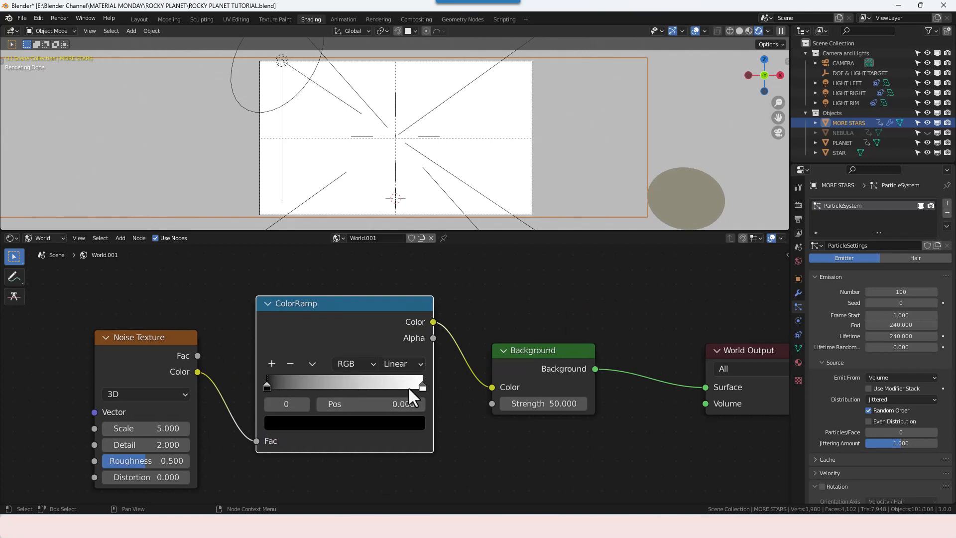
- Set the position of the ColorRamp's white stop to 0.83
left_click(422, 386)
left_click(399, 403)
type(".83")
key("Return")
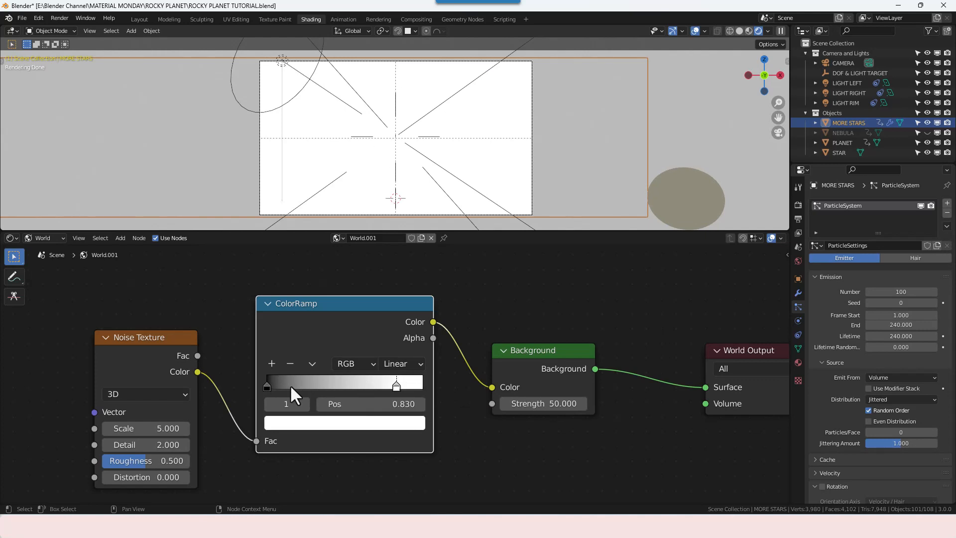
- Set the position of the ColorRamp's black stop to 0.65
left_click_drag(271, 386, 377, 383)
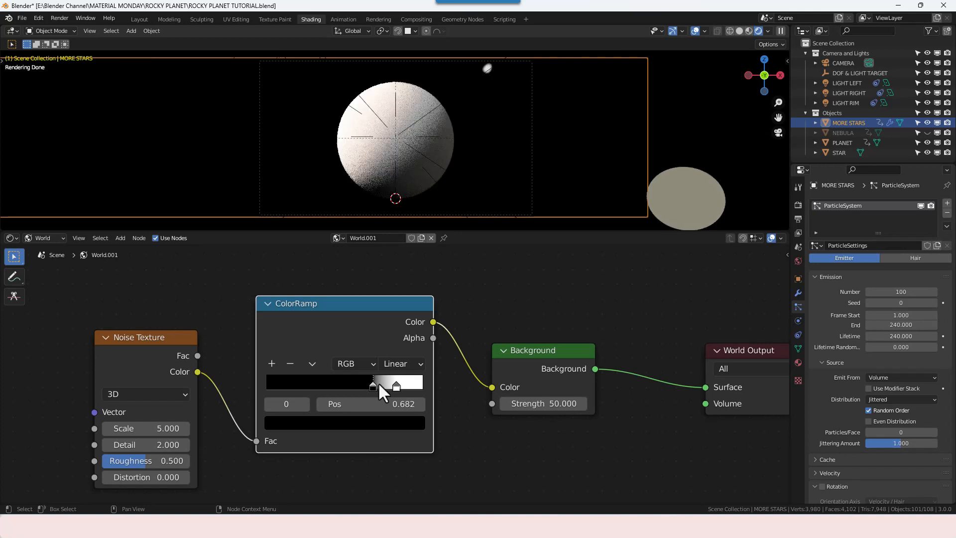
left_click_drag(378, 381, 376, 382)
left_click(371, 404)
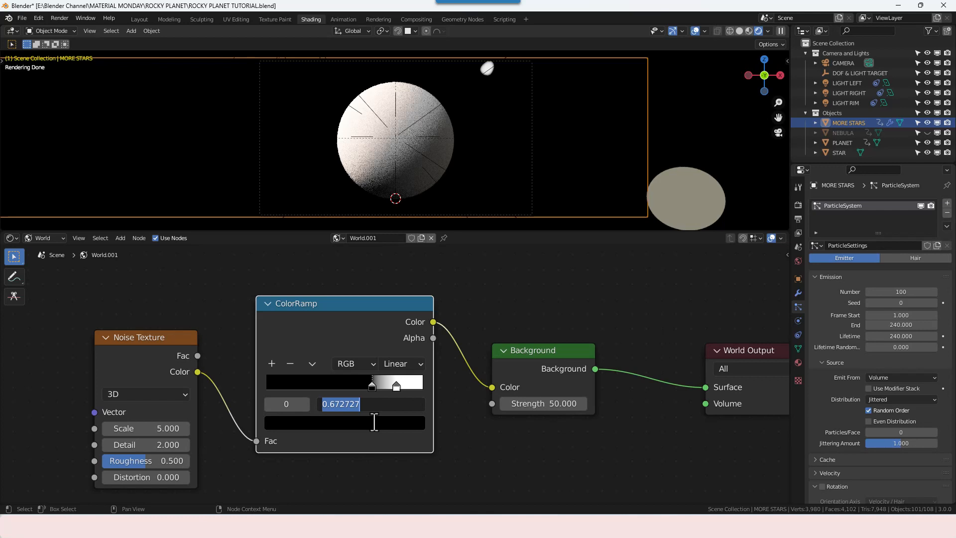
type("0.65")
key("Return")
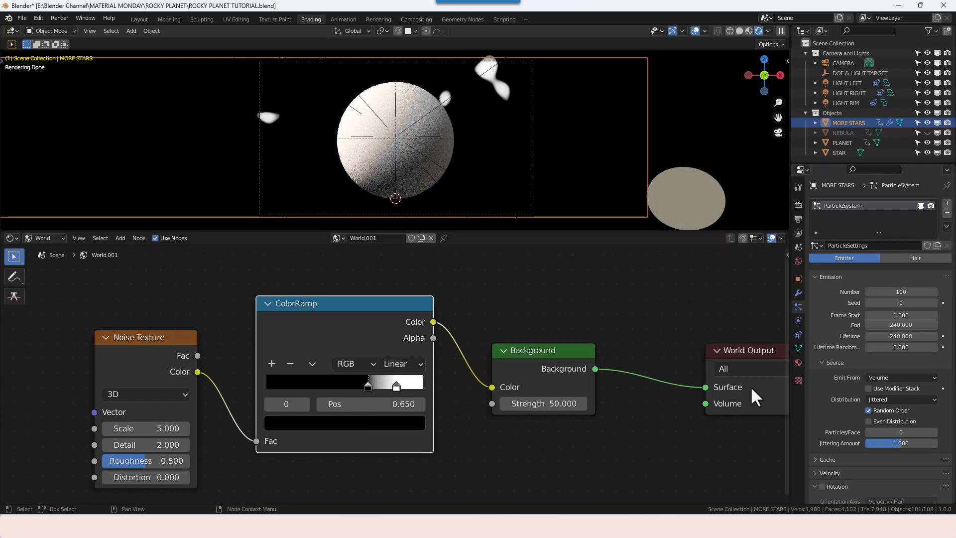
- Set the world Noise Texture's Scale to 500, Detail to 15 and Distortion to 0.5
middle_click_drag(232, 373, 465, 327)
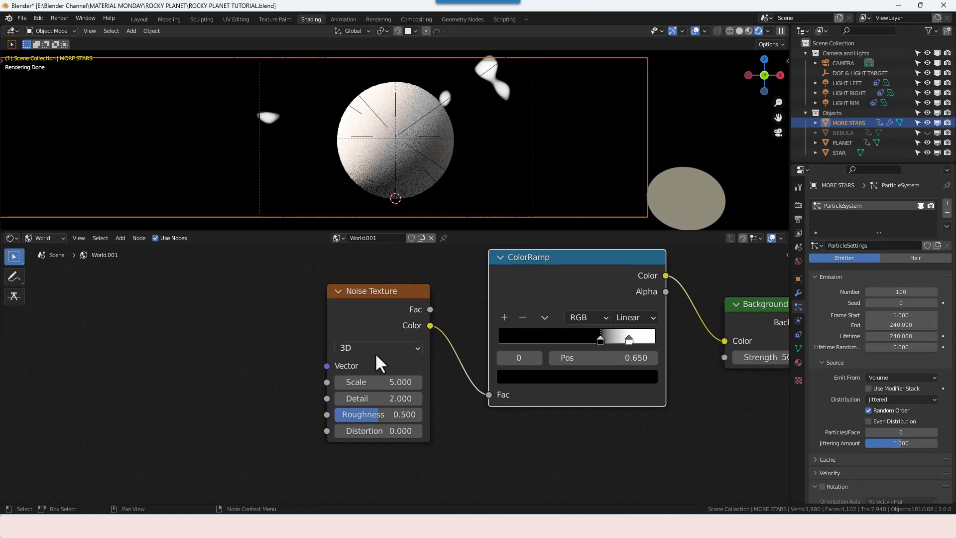
left_click(394, 381)
type("500")
key("Return")
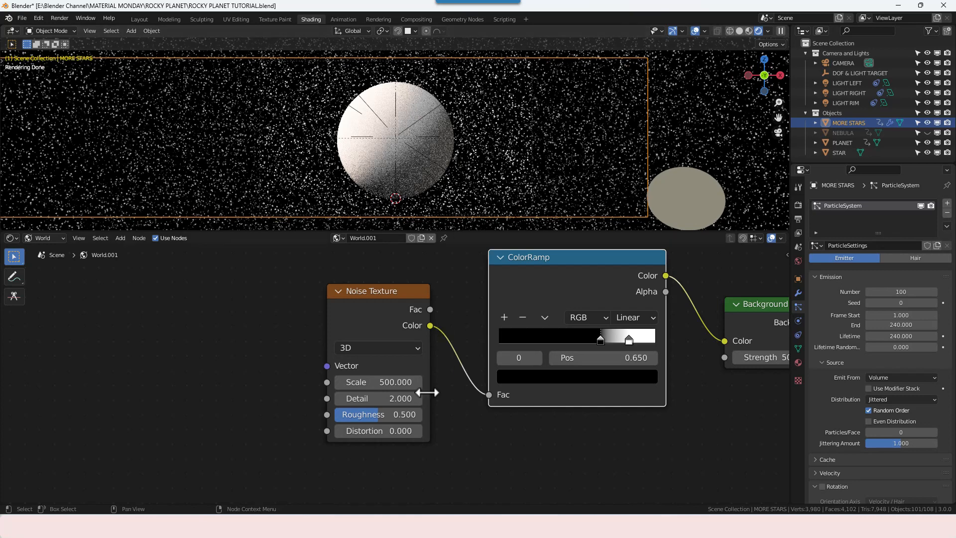
left_click(384, 398)
type("15")
key("Return")
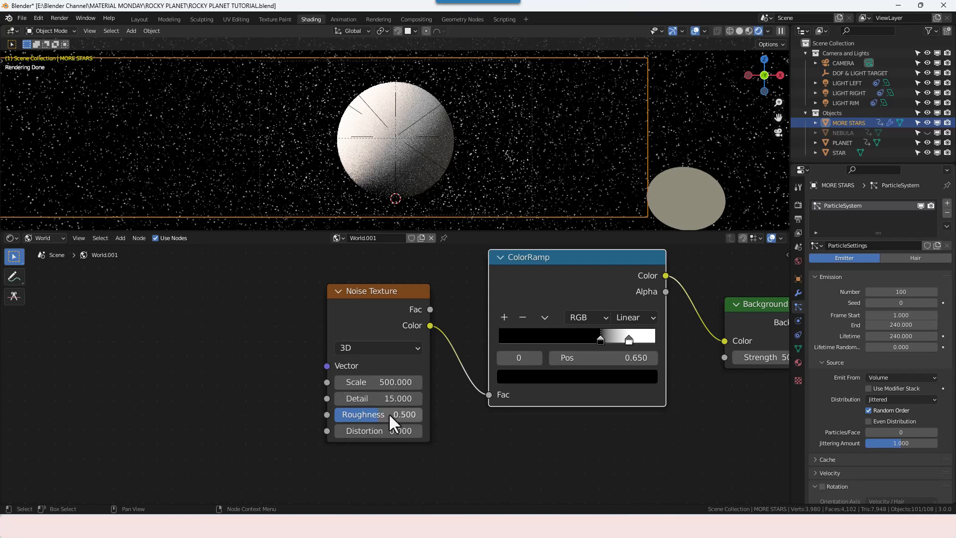
left_click(382, 433)
type(".5")
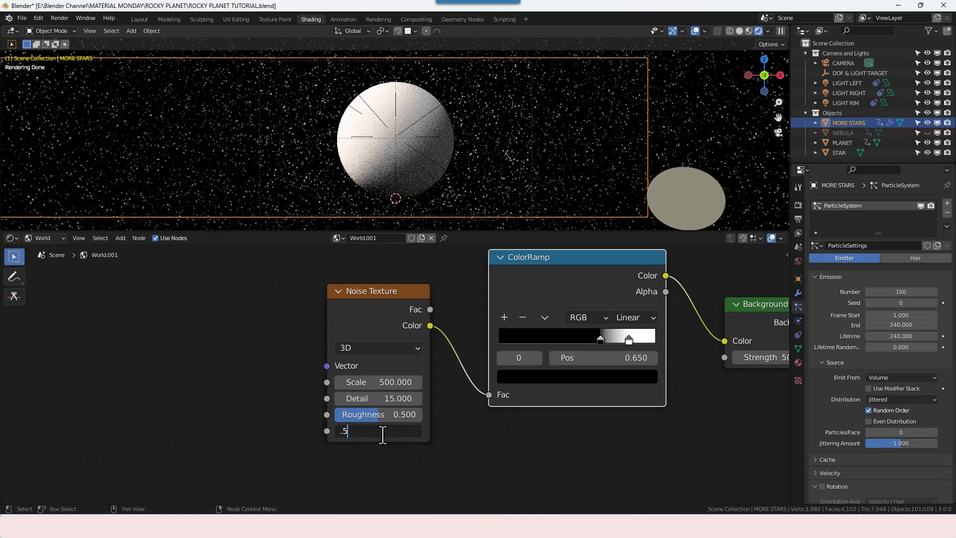
key("Return")
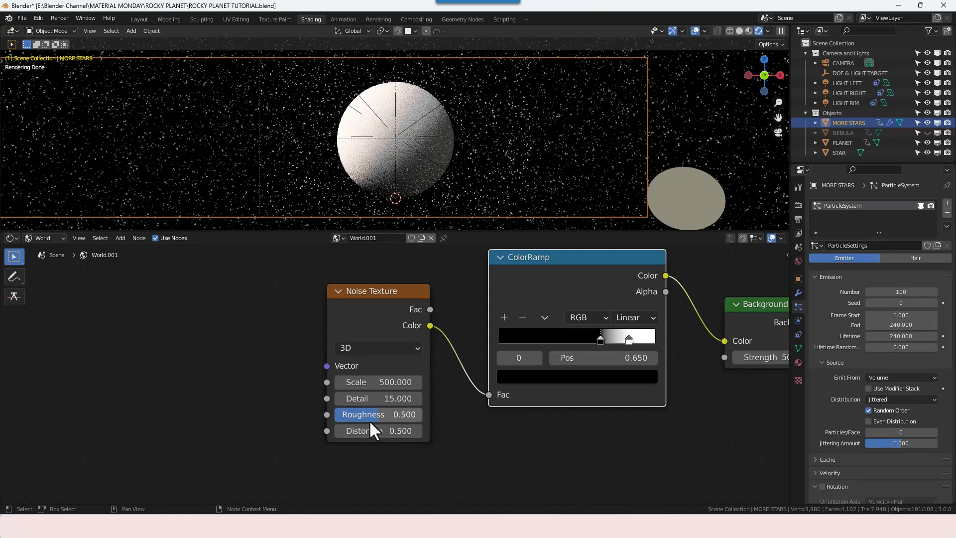
- Add Texture Coordinate and Mapping nodes to the Noise Texture and connect the Object output to the Mapping Vector input
middle_click_drag(239, 375, 320, 379)
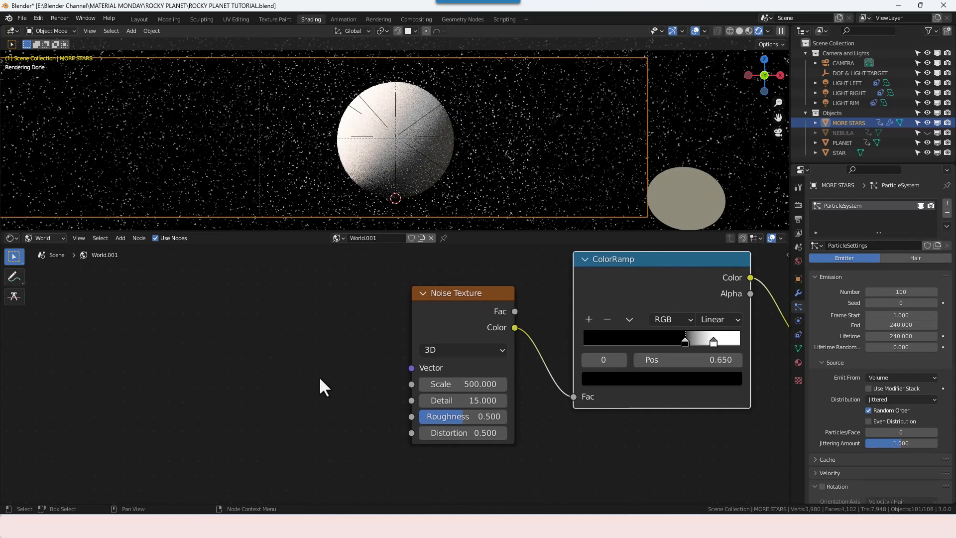
left_click(437, 317)
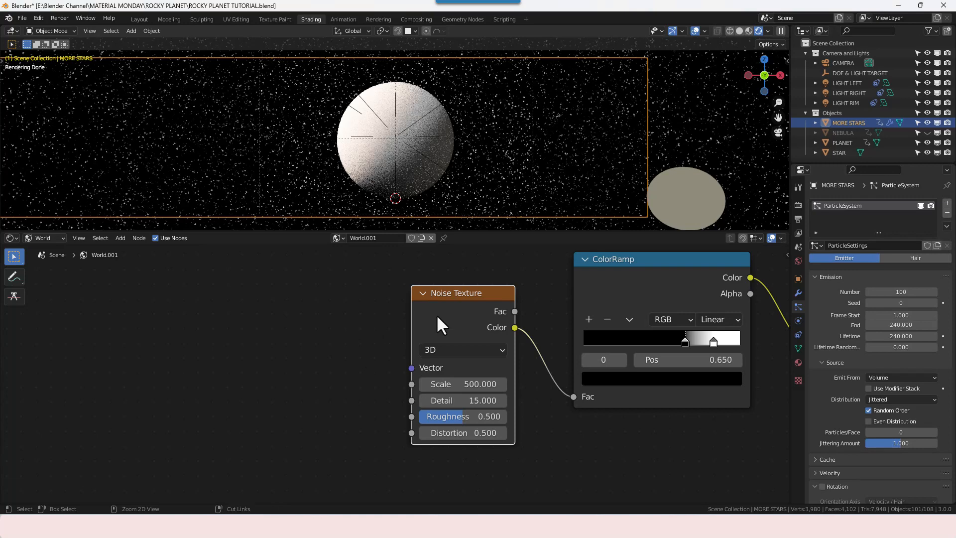
key("ctrl+t")
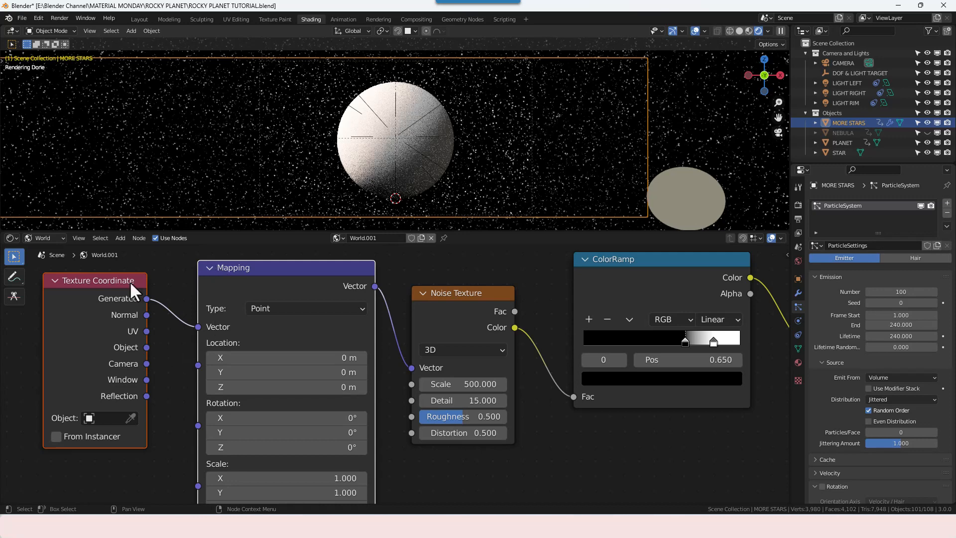
left_click_drag(147, 347, 197, 327)
- Move the ColorRamp's black stop to about 0.686 to thin out the background stars
middle_click_drag(506, 354, 366, 349)
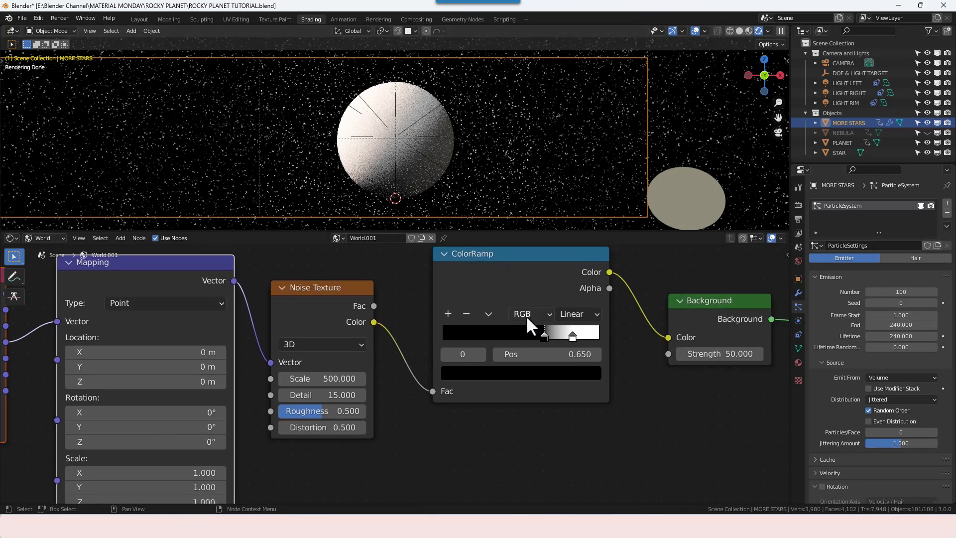
left_click_drag(540, 335, 549, 334)
scroll(303, 115, "up", 5)
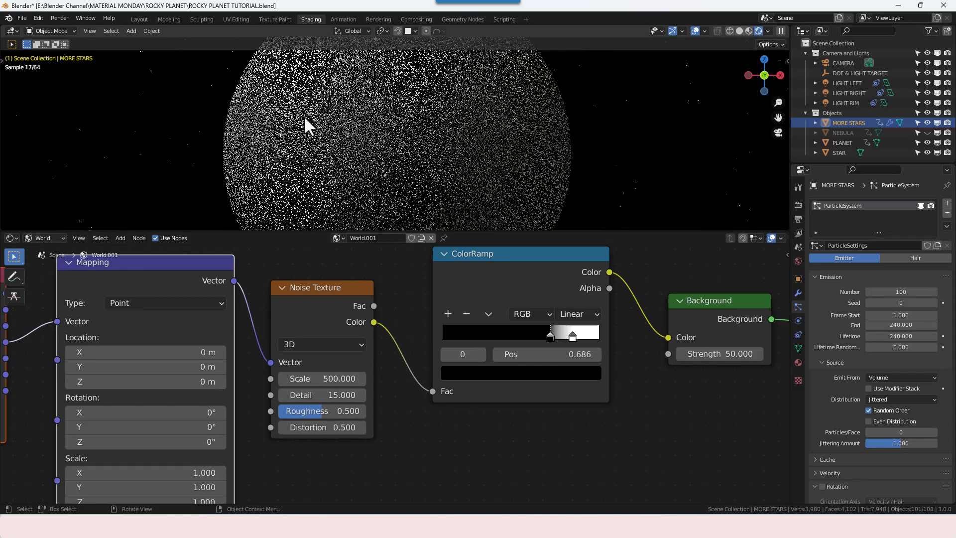
scroll(304, 115, "down", 4)
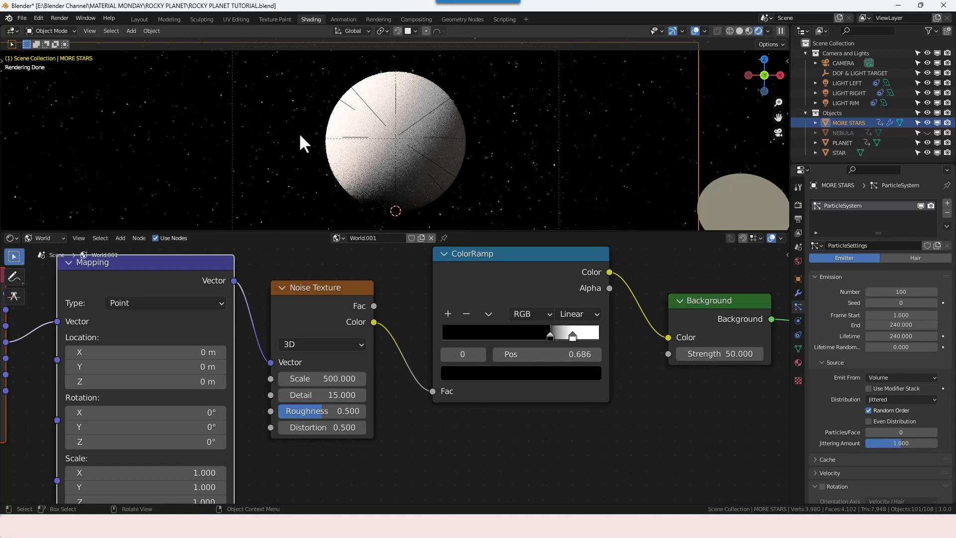
- Turn off Depth of Field in the settings of the CAMERA object
left_click(841, 64)
left_click(798, 321)
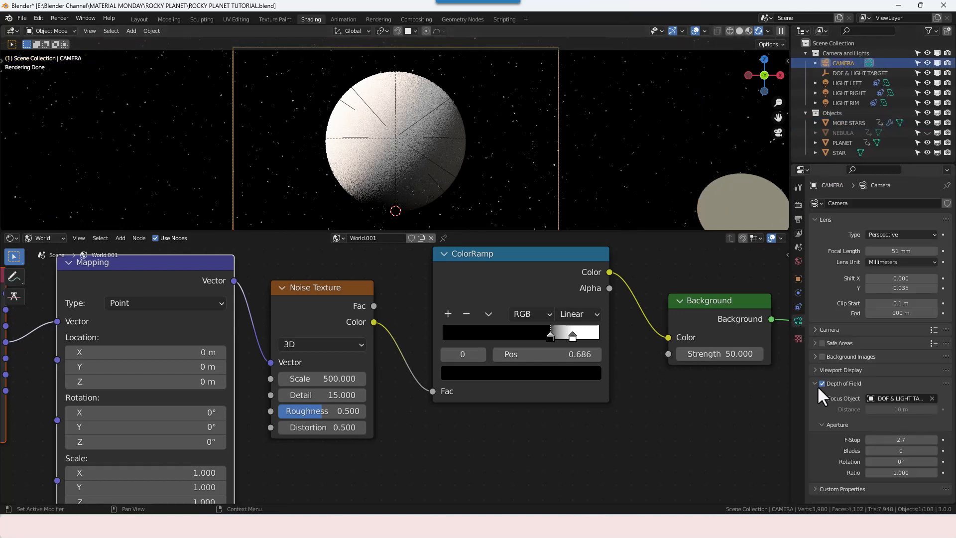
scroll(468, 118, "up", 3)
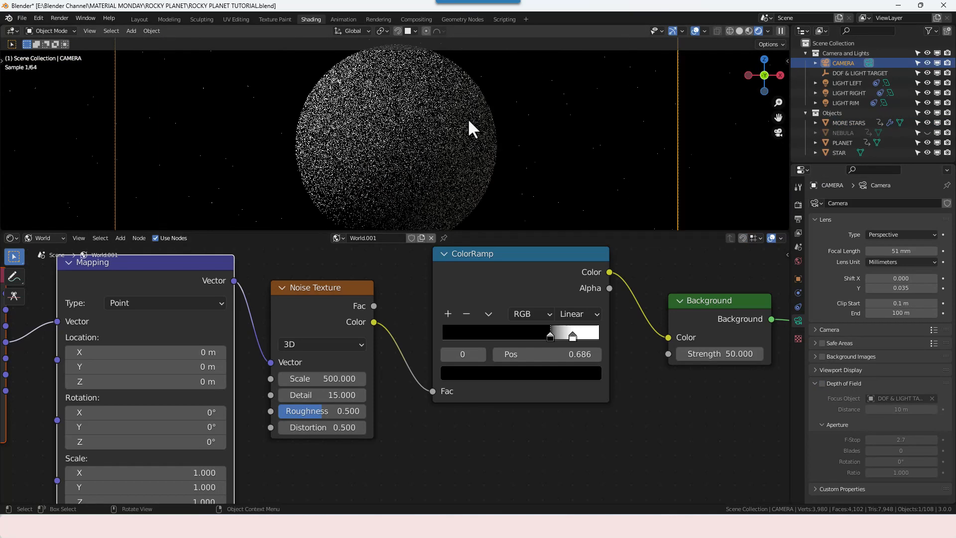
scroll(222, 133, "down", 3)
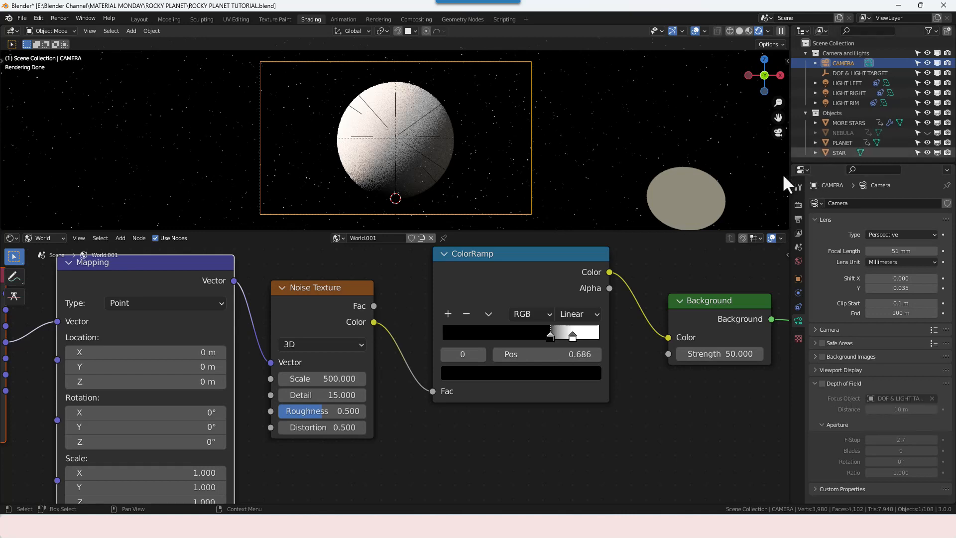
- Align all the world shader nodes into an evenly spaced row
scroll(667, 378, "down", 3)
middle_click_drag(616, 385, 626, 389)
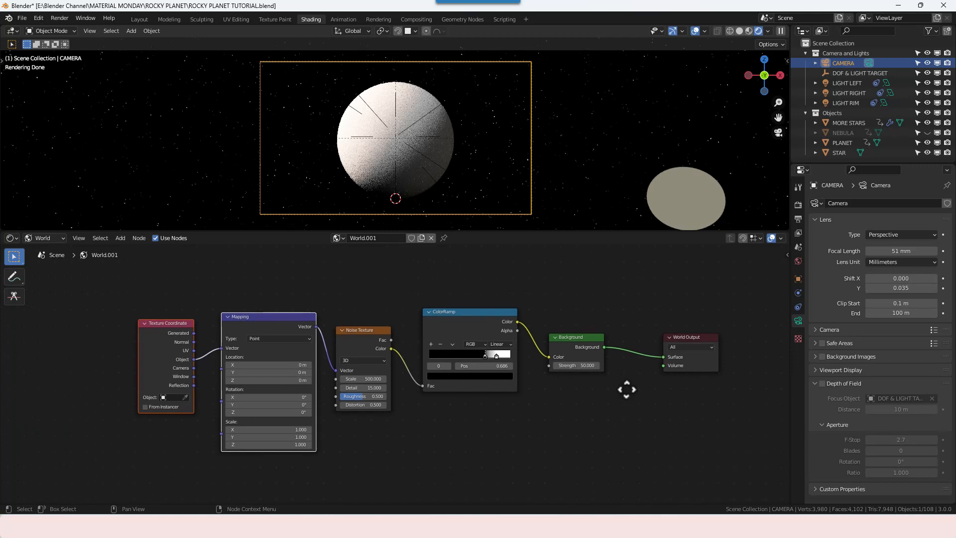
left_click_drag(96, 282, 687, 445)
key("shift+equal")
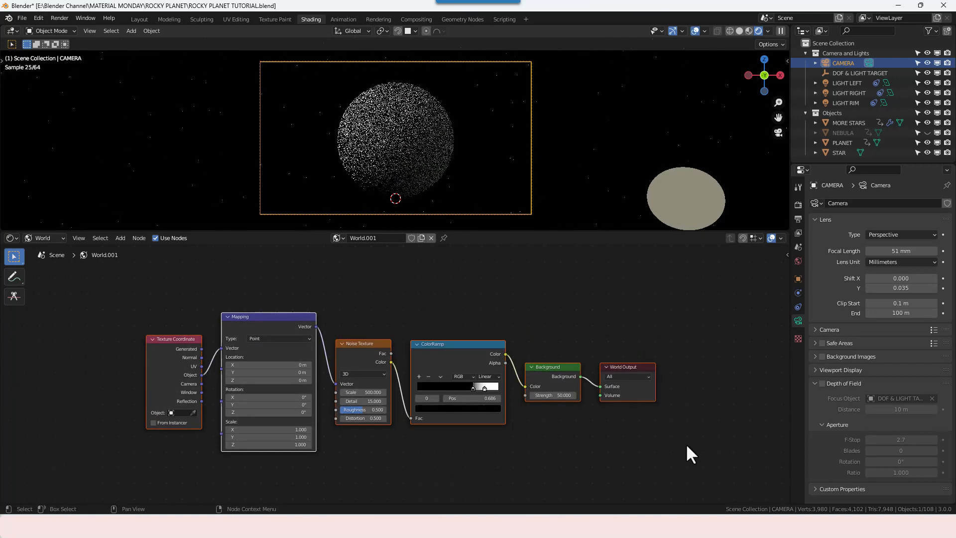
middle_click_drag(565, 430, 566, 411)
scroll(567, 411, "up", 2)
left_click(579, 420)
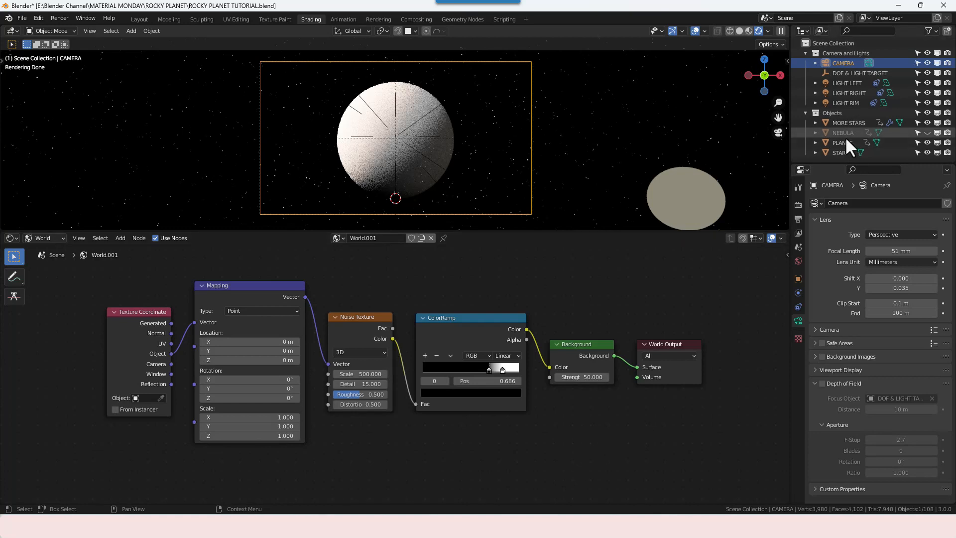
- Switch the shader editor from World to Object shading and create a new material for the PLANET sphere
left_click(45, 238)
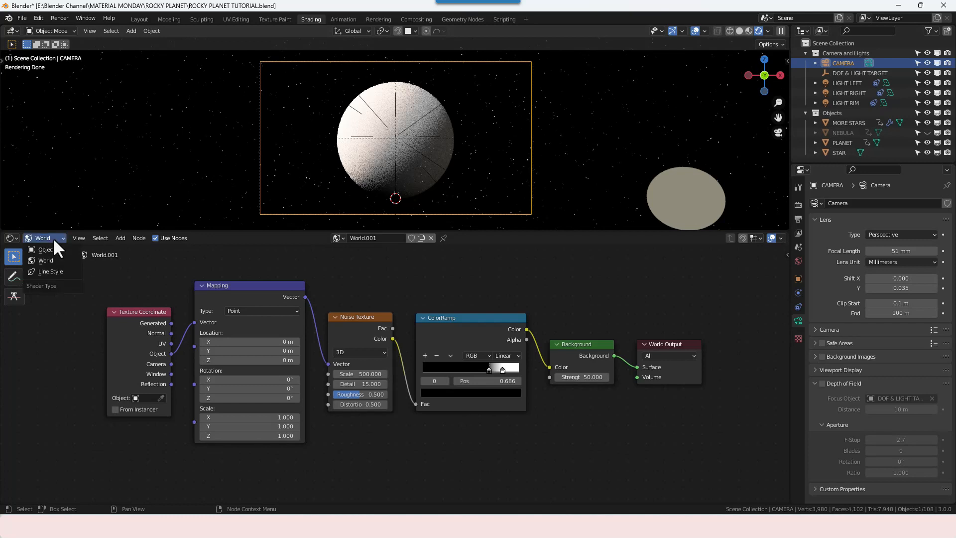
left_click(49, 250)
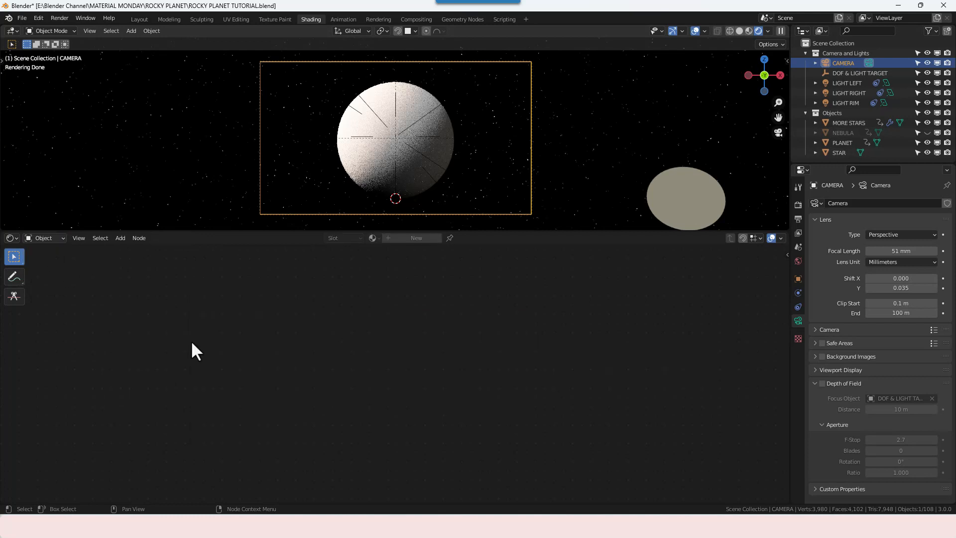
left_click(413, 121)
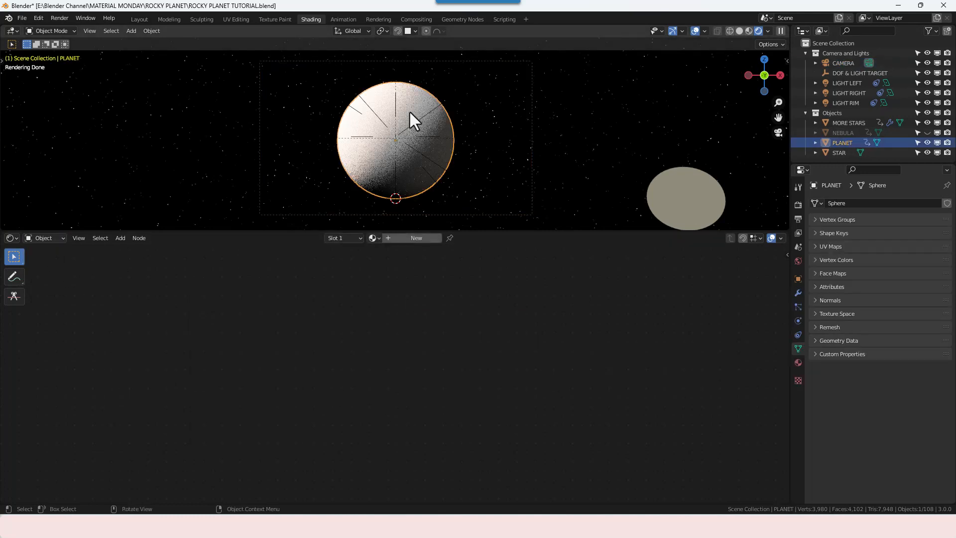
left_click(411, 238)
middle_click_drag(447, 348, 415, 329)
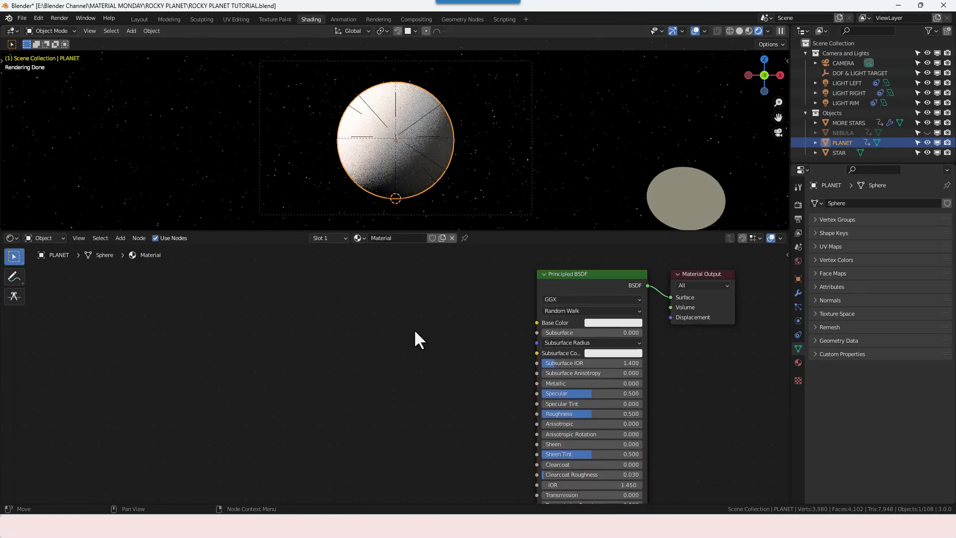
- Add a Musgrave Texture node and connect its Height to the Principled BSDF's Base Color and Specular inputs
key("shift+a")
left_click(414, 330)
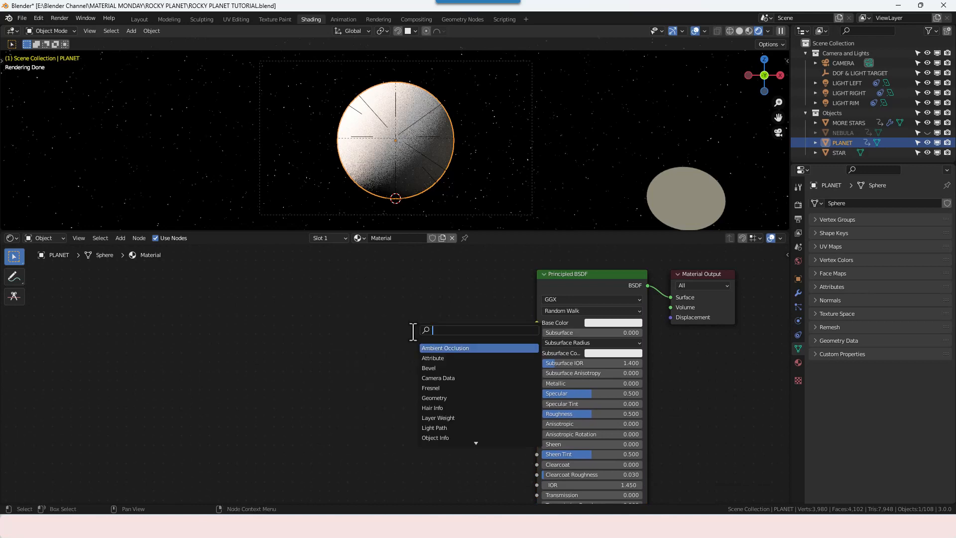
type("musgrave")
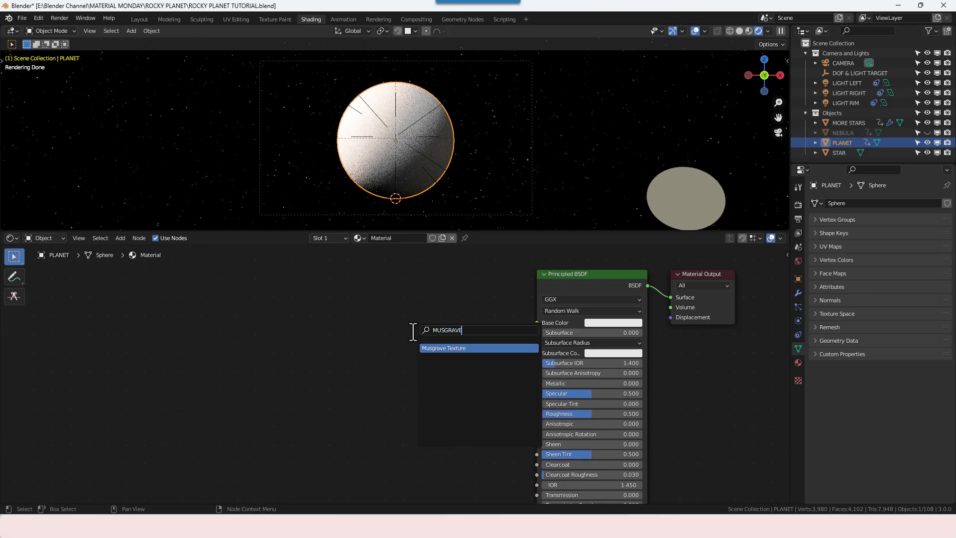
key("Return")
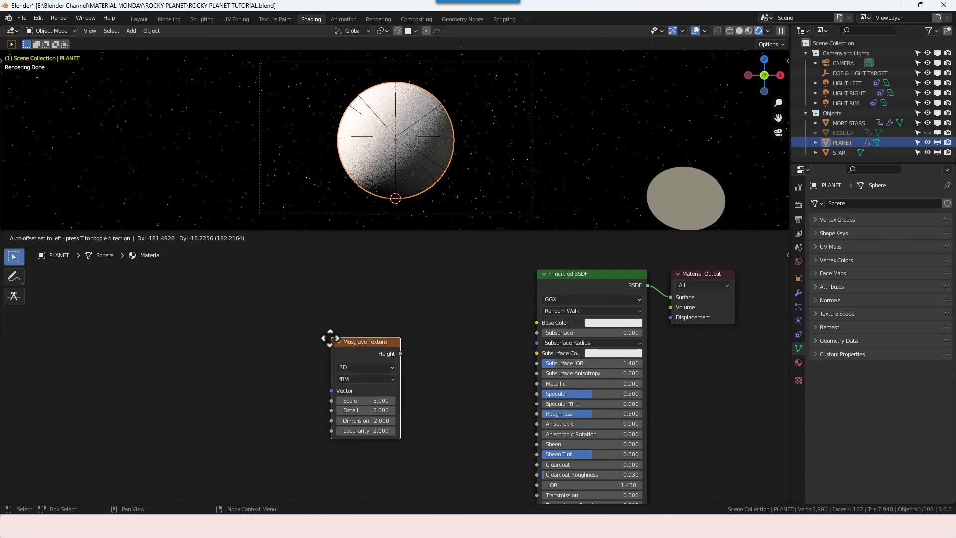
left_click(292, 341)
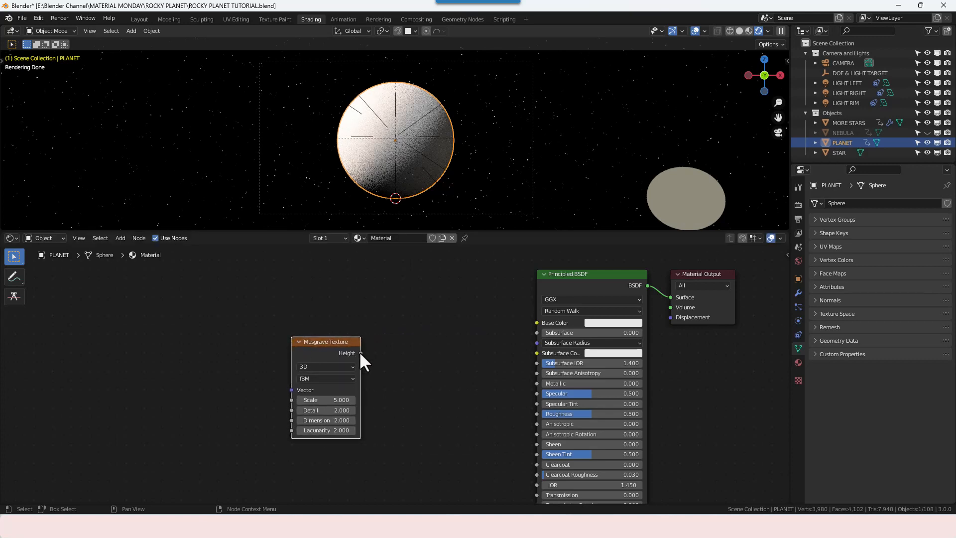
left_click_drag(361, 353, 536, 322)
left_click_drag(360, 353, 548, 393)
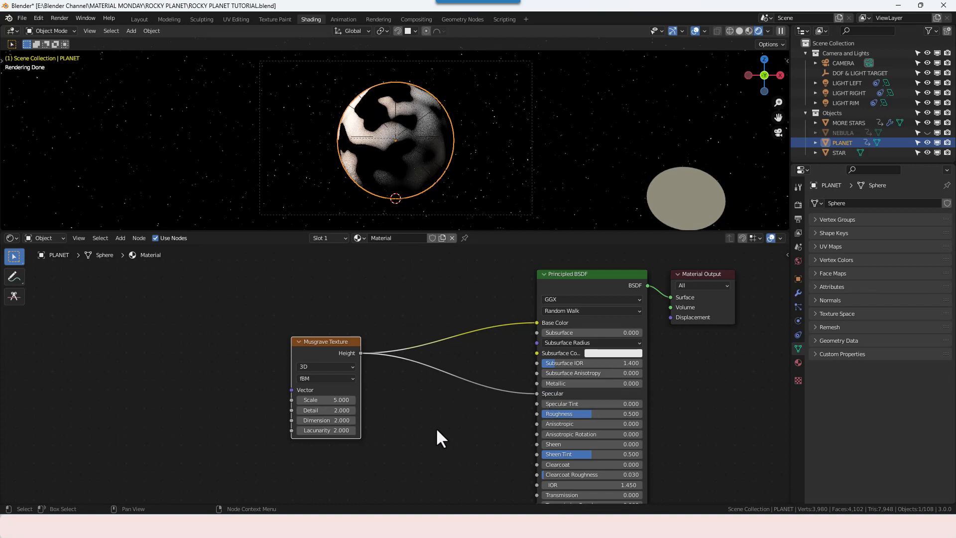
- Duplicate the Musgrave Texture node and place the copy below and to the left of the original
middle_click_drag(394, 389, 435, 379)
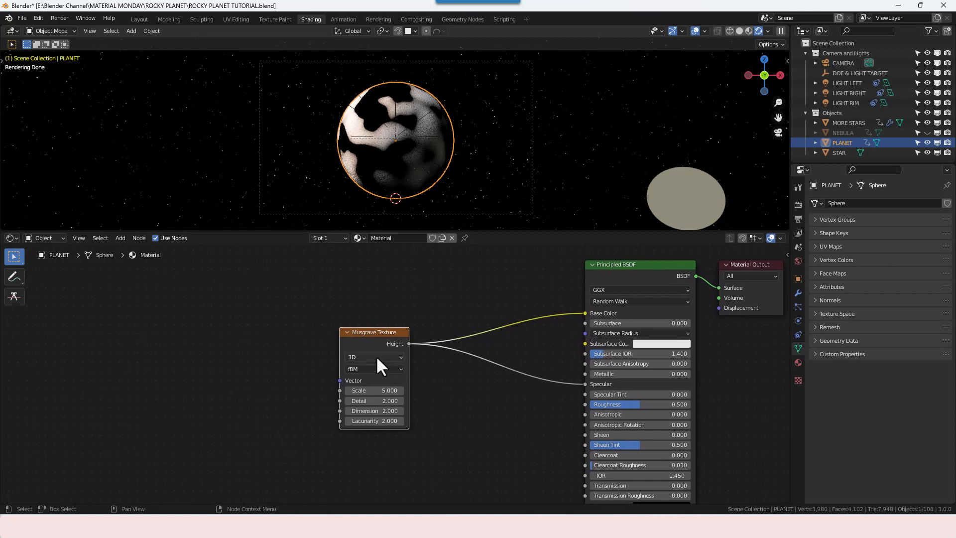
key("shift+d")
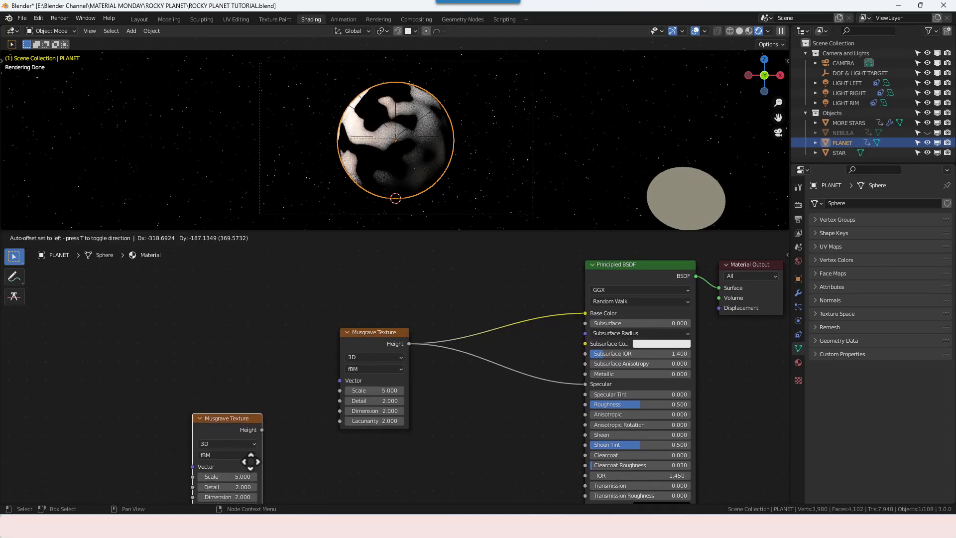
left_click(251, 461)
middle_click_drag(285, 436, 353, 377)
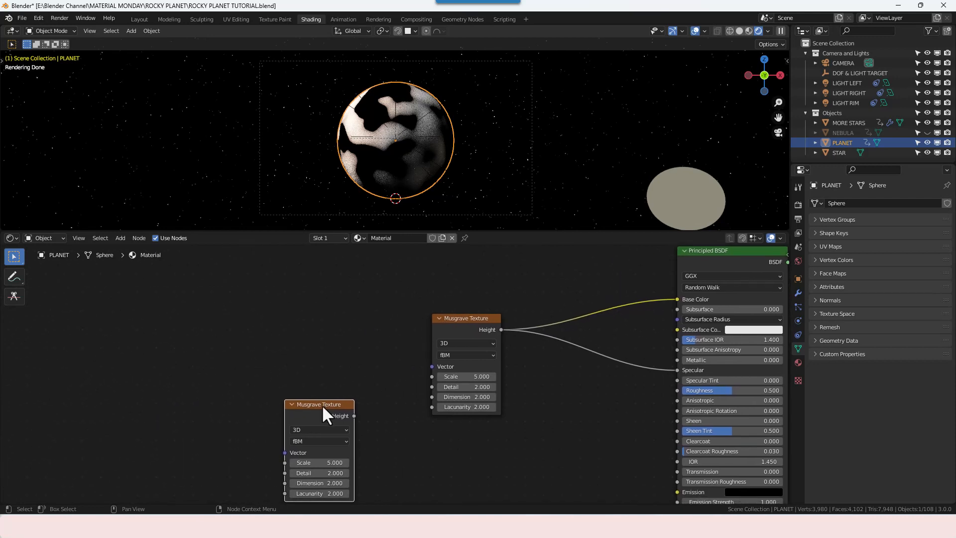
- Add Texture Coordinate and Mapping nodes to the original Musgrave Texture, and connect the Mapping Vector to the duplicate's Vector too
left_click(472, 325)
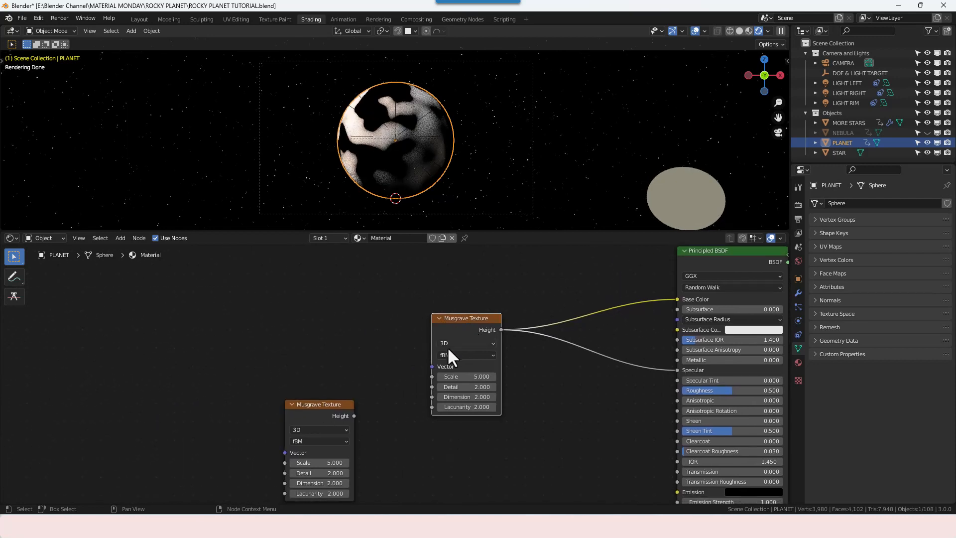
key("ctrl+t")
left_click_drag(355, 325, 186, 314)
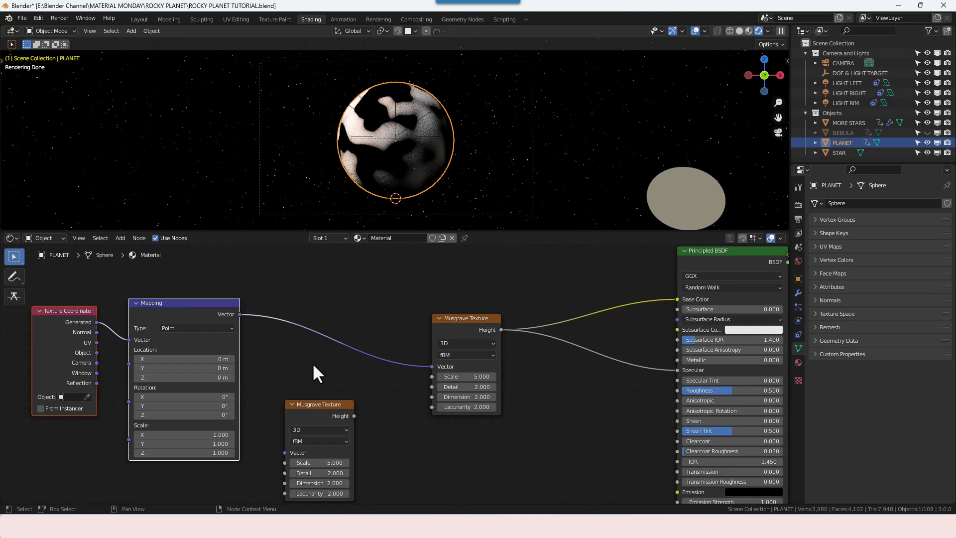
left_click_drag(239, 314, 283, 452)
- Insert a MixRGB node between Mapping and the original Musgrave Texture, and connect the duplicate Musgrave's Height to its Color2
key("shift+a")
left_click(372, 391)
type("MiX")
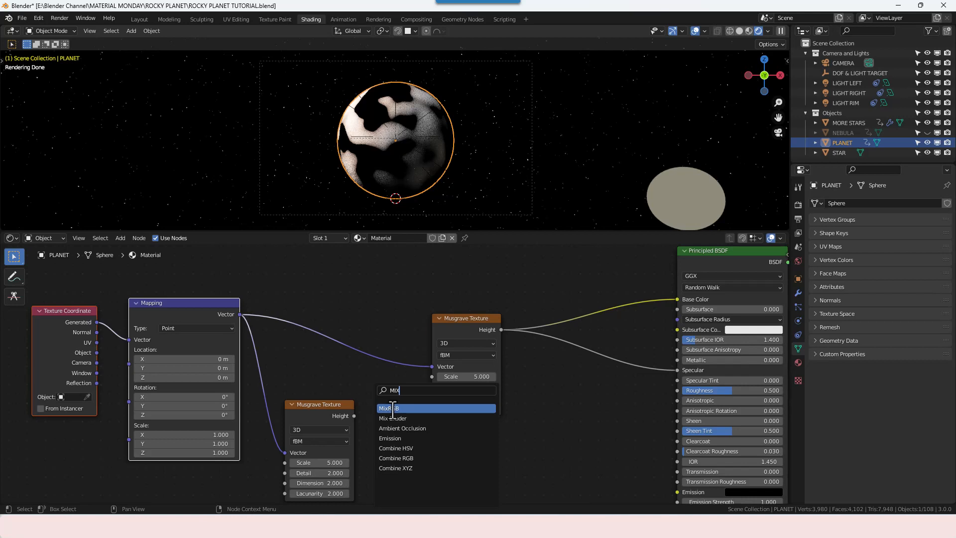
left_click(393, 409)
left_click(380, 377)
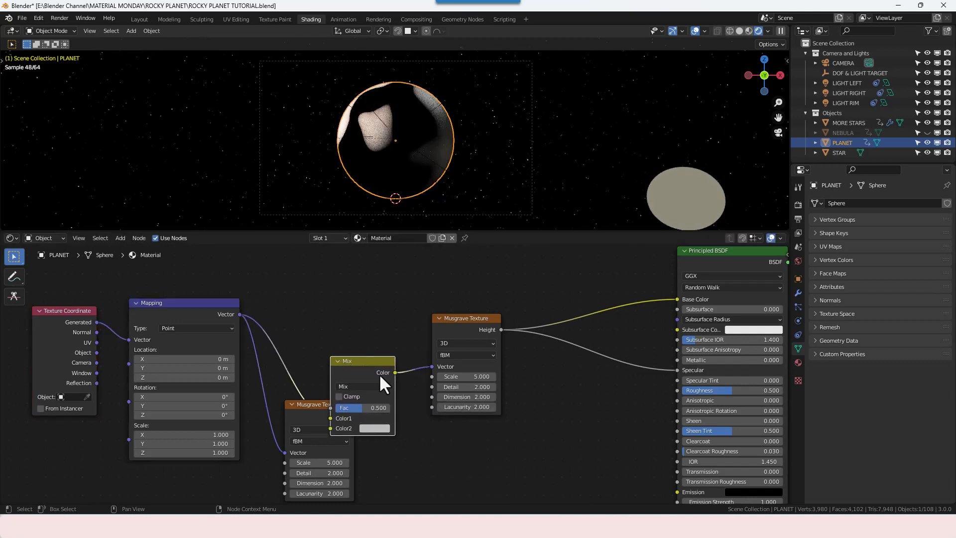
left_click_drag(360, 278, 470, 380)
left_click_drag(444, 333, 506, 312)
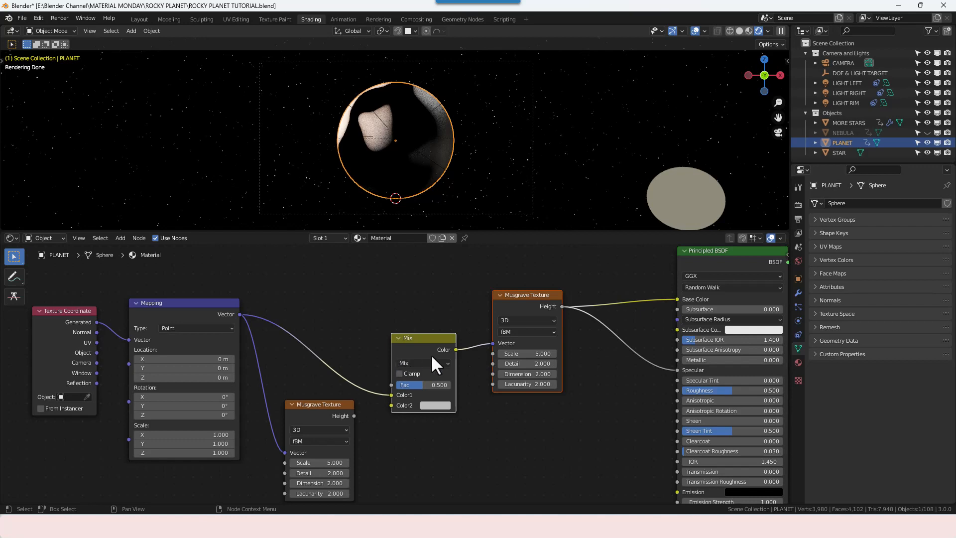
left_click_drag(352, 415, 391, 405)
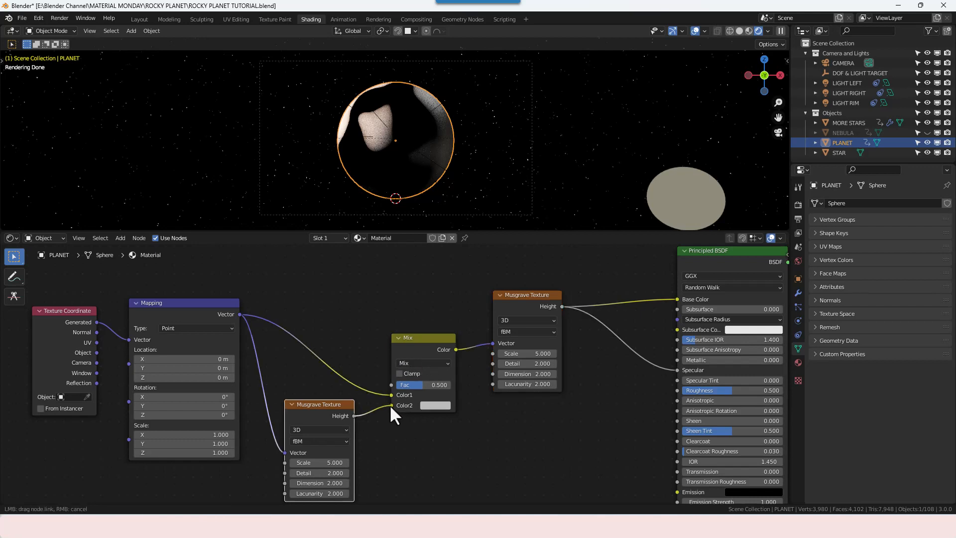
- Insert a ColorRamp node between the Musgrave Texture's Height and the Principled BSDF's Base Color, placed above the link
middle_click_drag(400, 421, 400, 415)
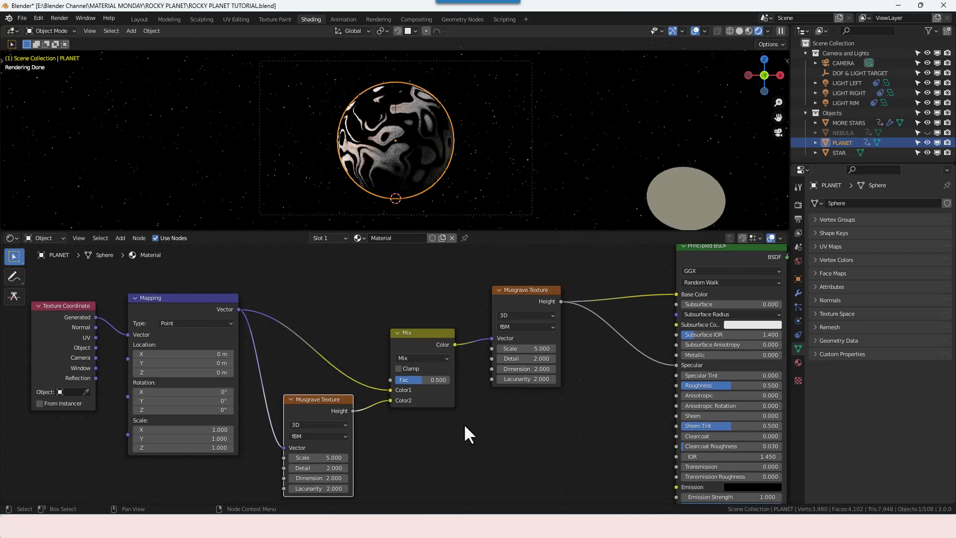
middle_click_drag(487, 419, 461, 412)
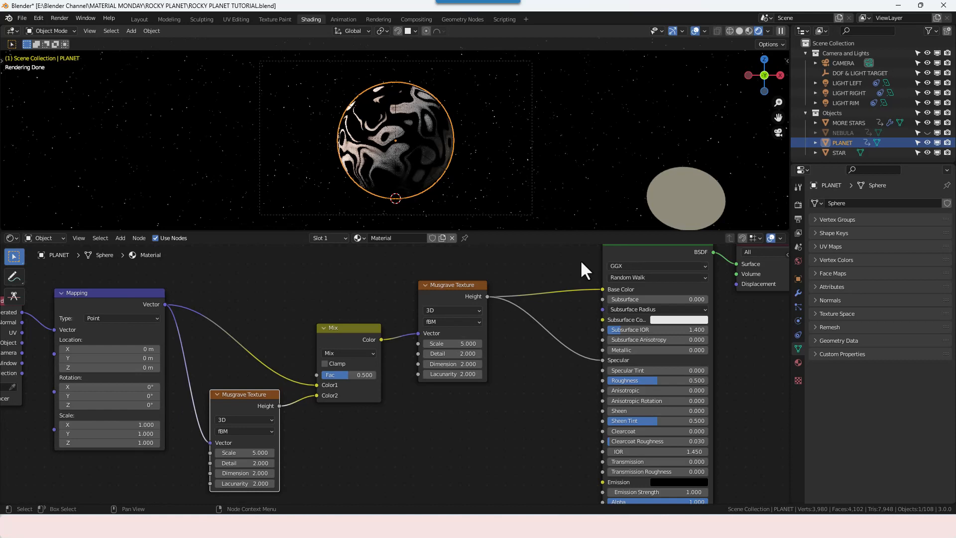
middle_click_drag(583, 257, 574, 275)
key("shift+a")
type("COL")
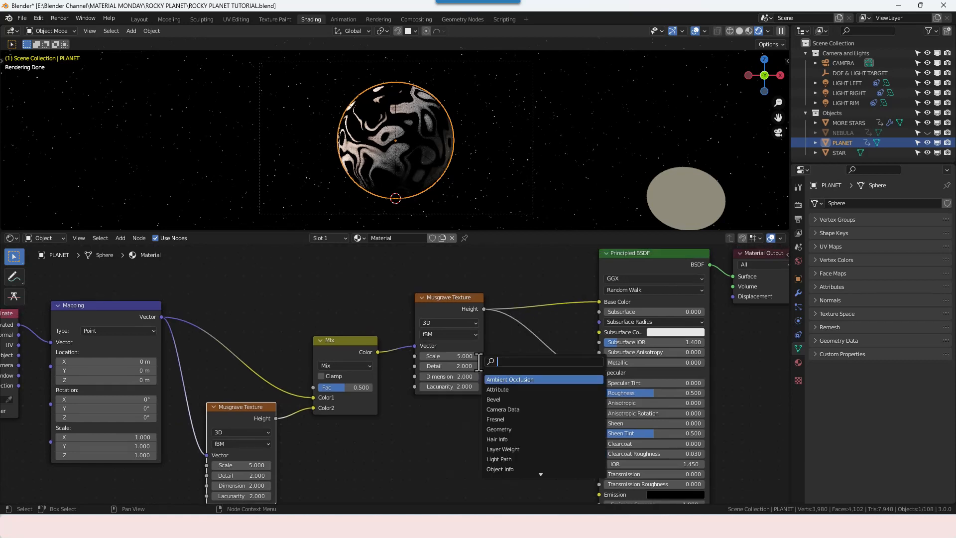
key("Return")
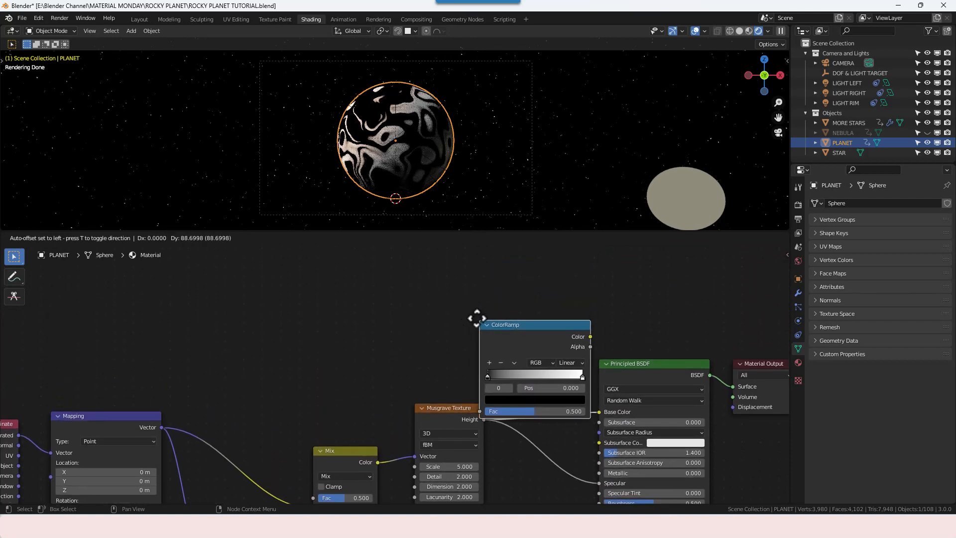
left_click(476, 319)
middle_click_drag(468, 458, 456, 390)
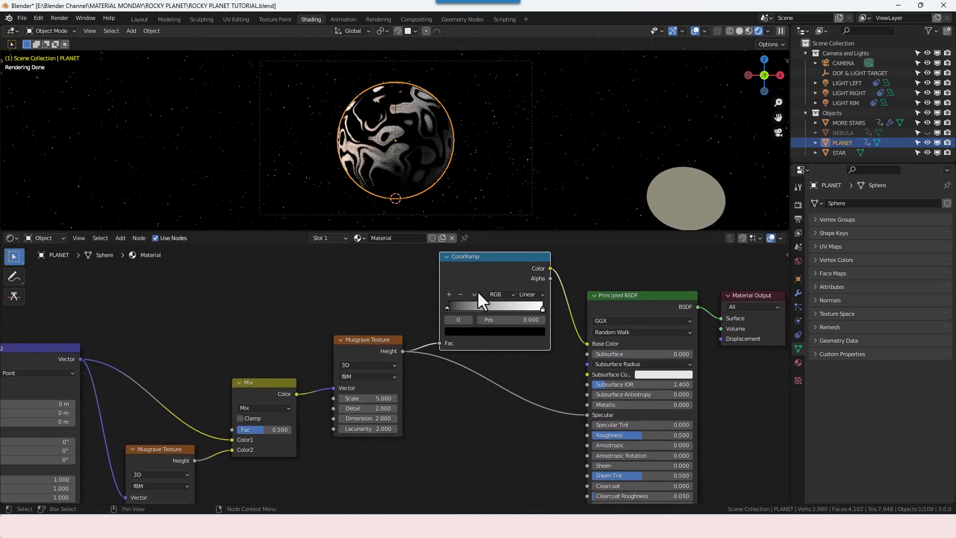
- Duplicate the ColorRamp, place the copy well below the original, and connect the Musgrave Texture's Height to the copy's Fac
key("shift+d")
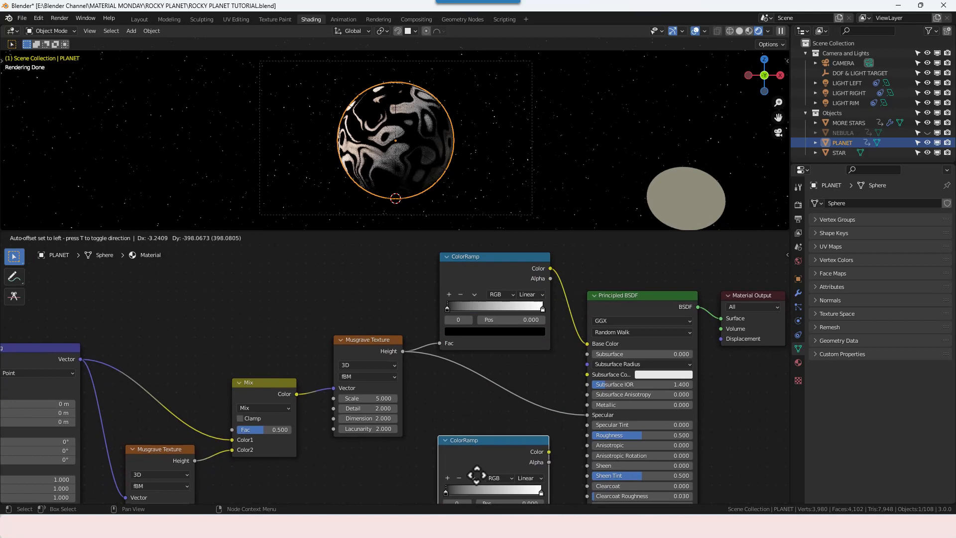
left_click(492, 438)
scroll(494, 431, "down", 2)
middle_click_drag(491, 433, 481, 348)
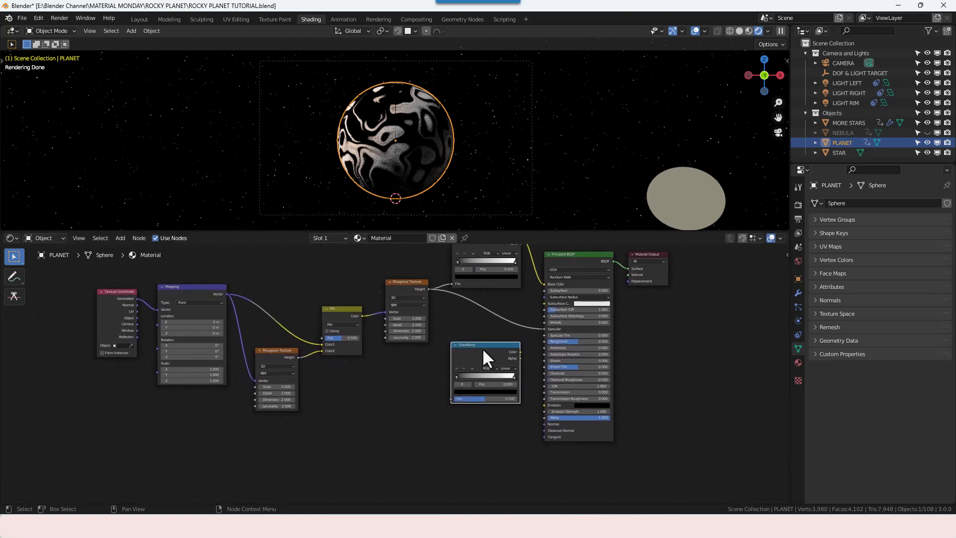
key("g")
left_click(472, 439)
middle_click_drag(451, 397, 446, 366)
left_click_drag(422, 257, 431, 458)
left_click_drag(466, 407, 473, 406)
- Add a Displacement node below the Principled BSDF and connect the lower ColorRamp's Color to its Height
left_click(554, 448)
key("shift+a")
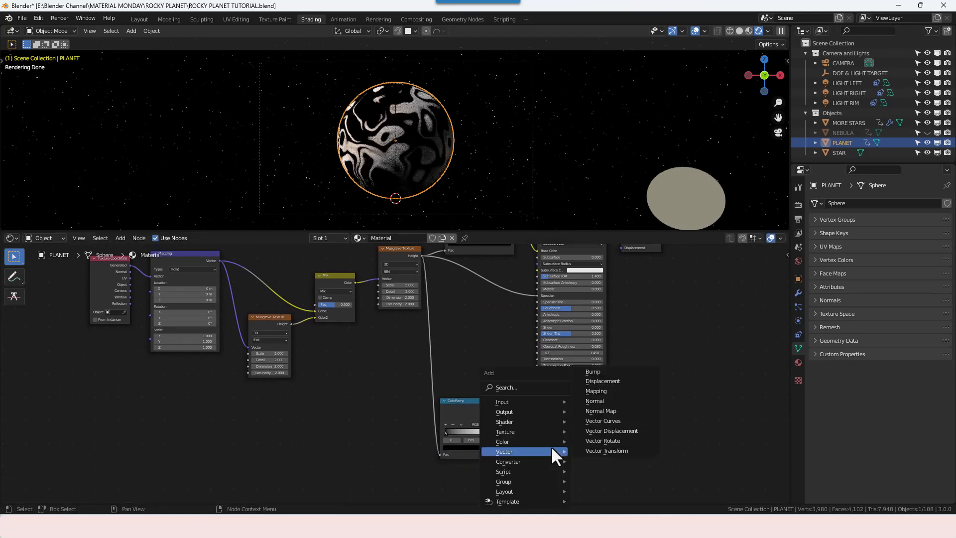
left_click(525, 389)
type("disp")
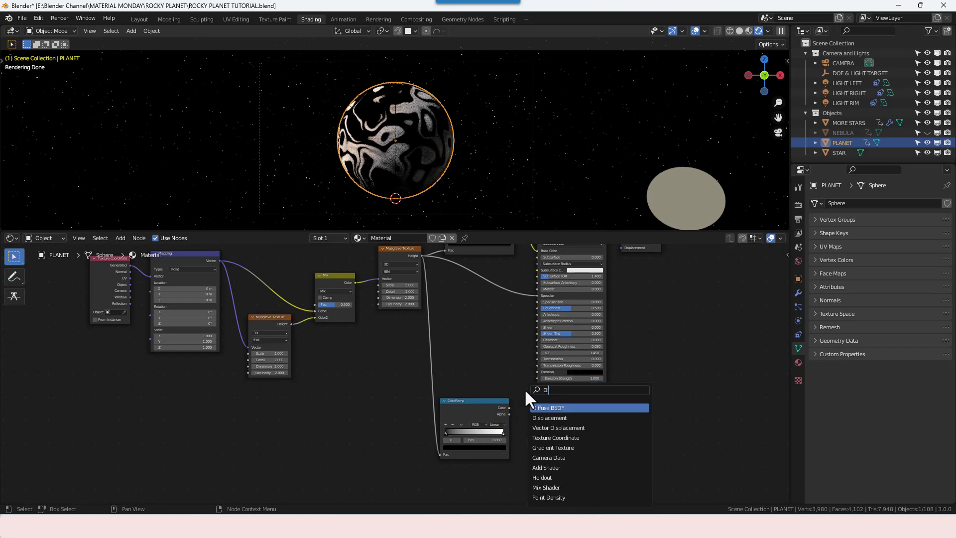
key("Return")
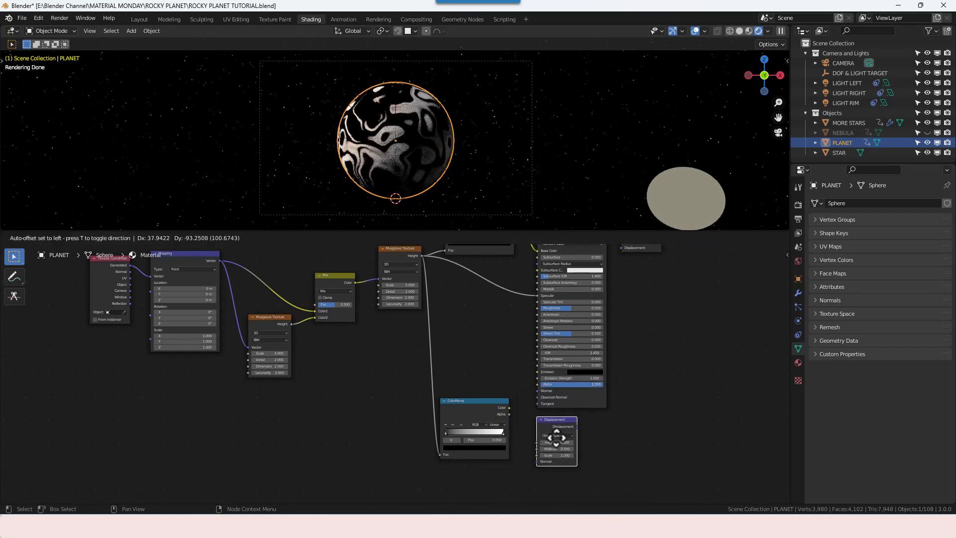
left_click(555, 436)
left_click_drag(509, 408, 536, 442)
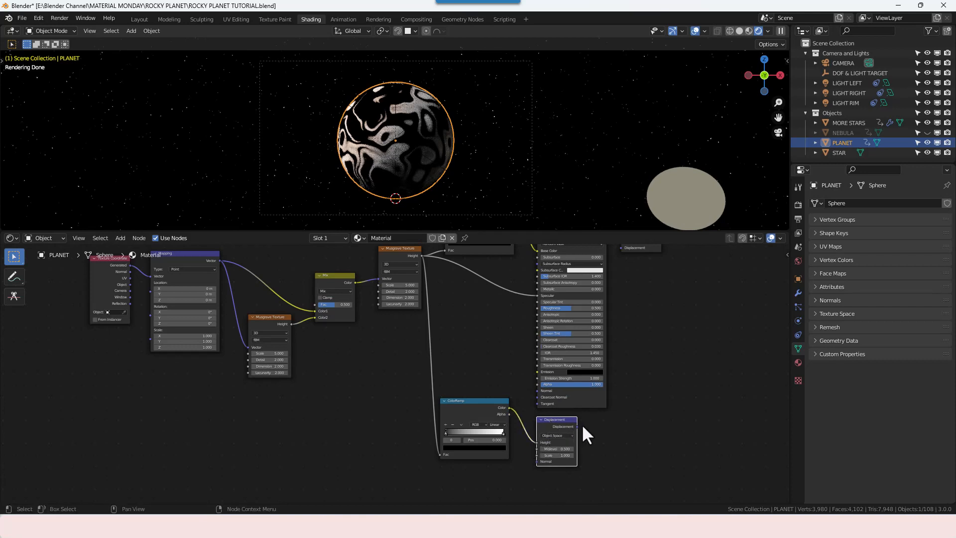
- Shift the Musgrave Texture after the Mix node and the upper ColorRamp slightly down and to the left
middle_click_drag(671, 280, 687, 326)
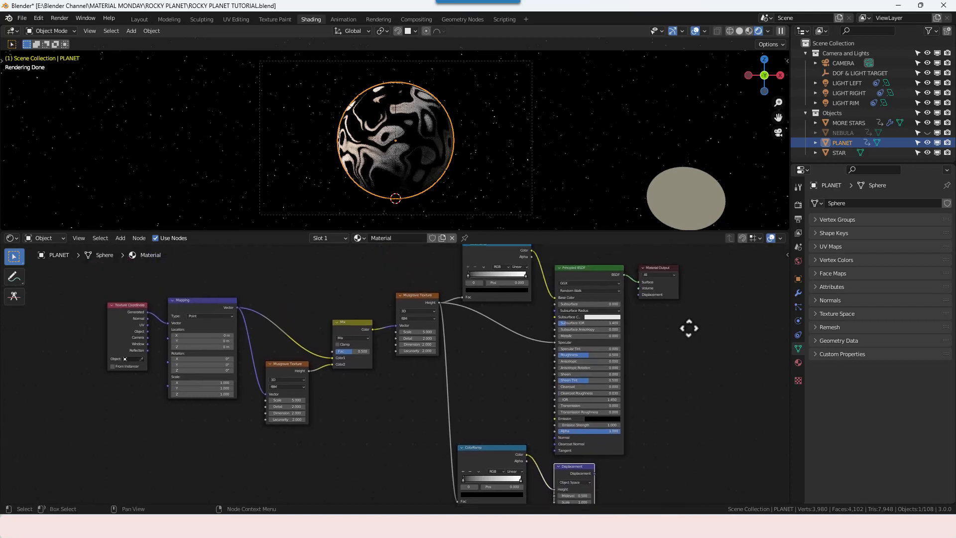
middle_click_drag(513, 371, 527, 373)
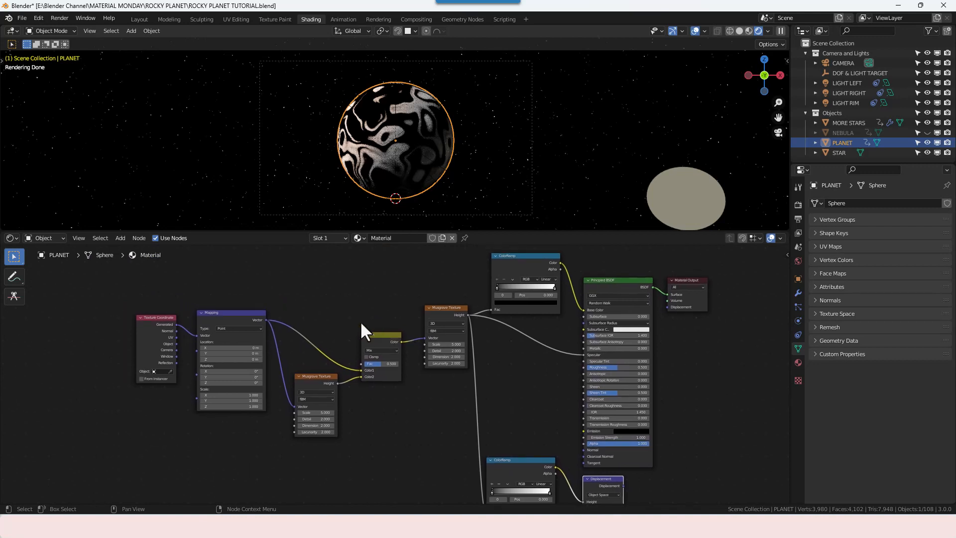
left_click_drag(445, 307, 436, 314)
mouse_move(513, 274)
left_mouse_down()
mouse_move(514, 285)
mouse_move(509, 278)
left_mouse_up()
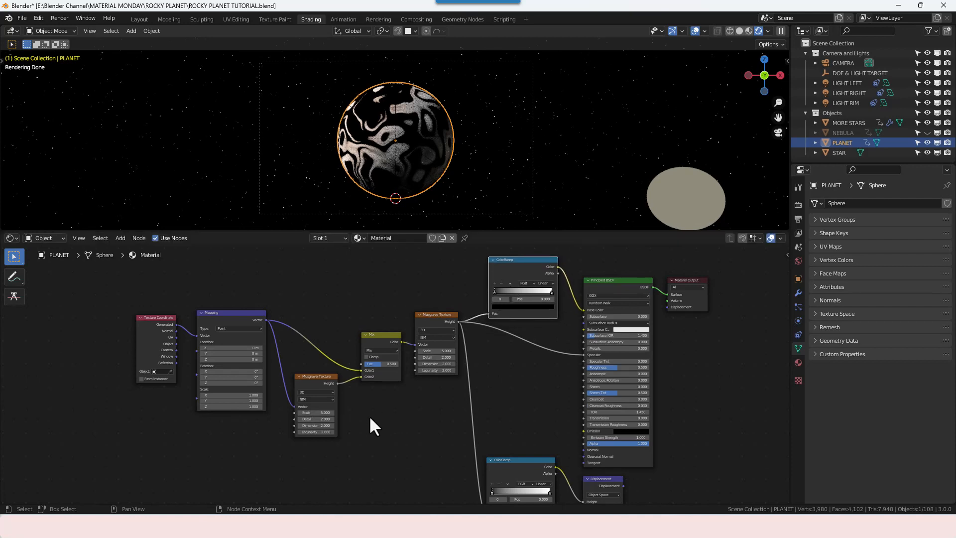
- Set the type of the Musgrave Texture feeding the Mix node's Color2 to Ridged Multifractal
middle_click_drag(370, 418, 426, 399)
scroll(351, 419, "up", 4)
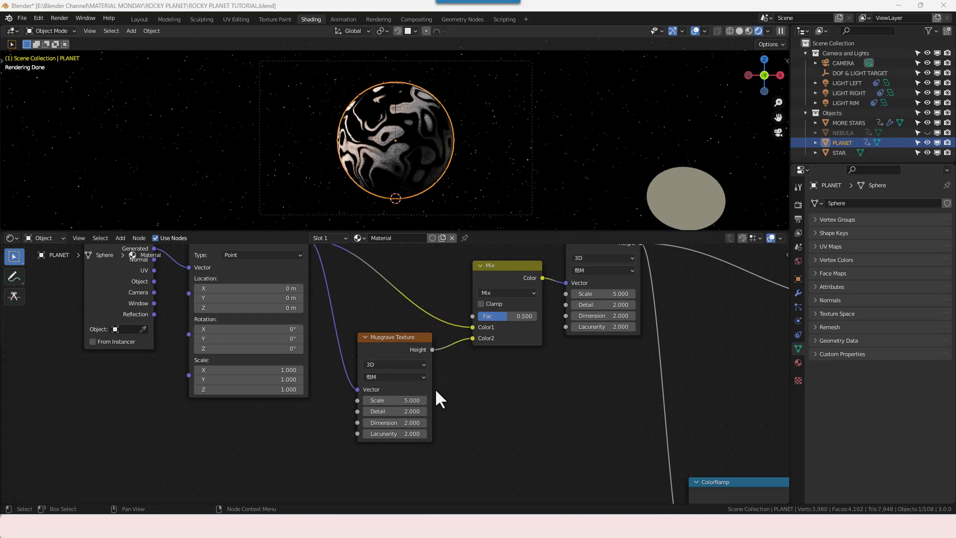
left_click(415, 400)
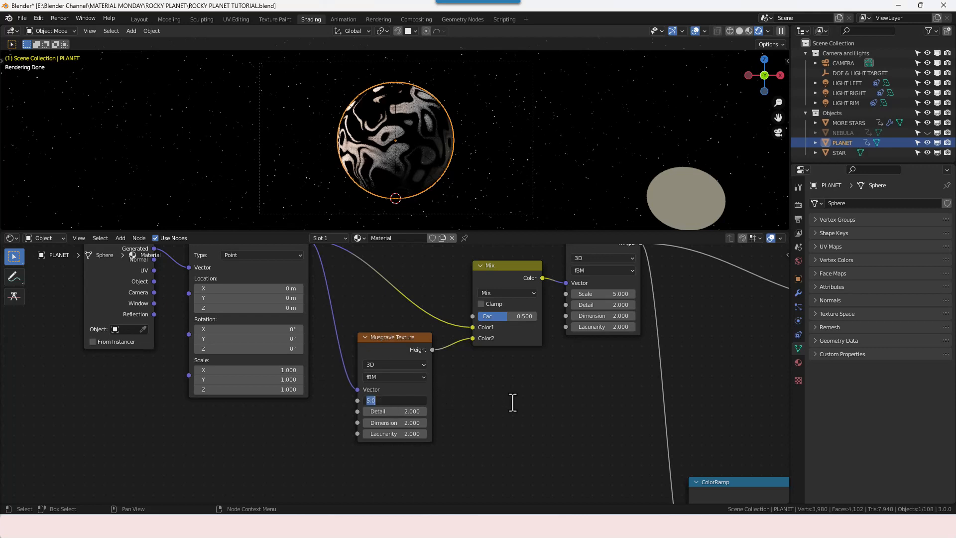
left_click(508, 403)
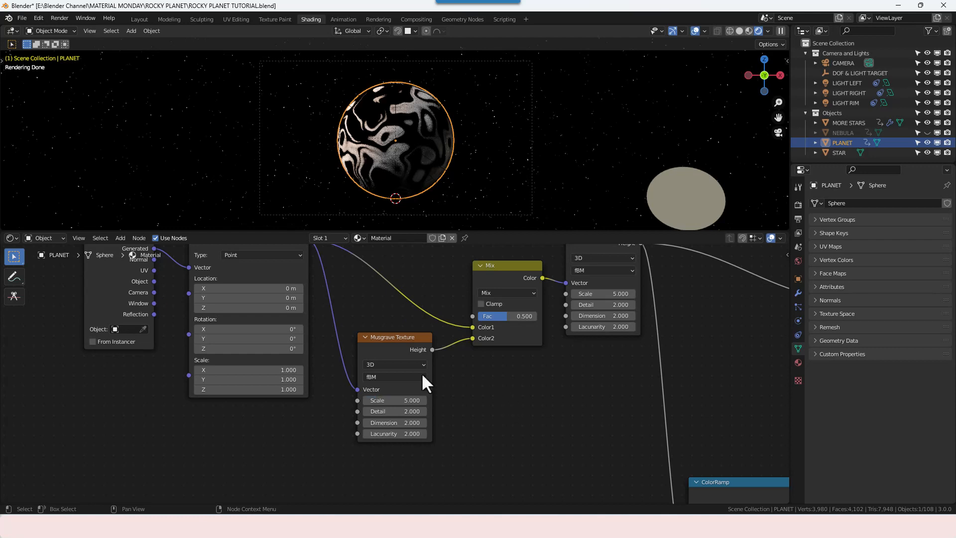
left_click(413, 377)
left_click(414, 399)
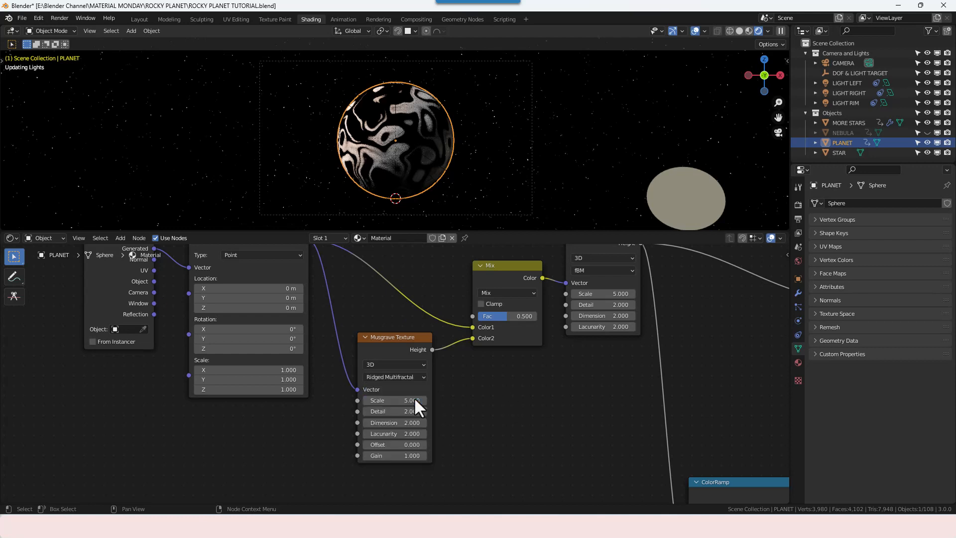
left_click(420, 375)
left_click(420, 376)
- Set the Musgrave Texture feeding the Mix node to Scale 0.8, Detail 15, Dimension 0.3, Offset 0.025 and Gain 120
left_click(398, 400)
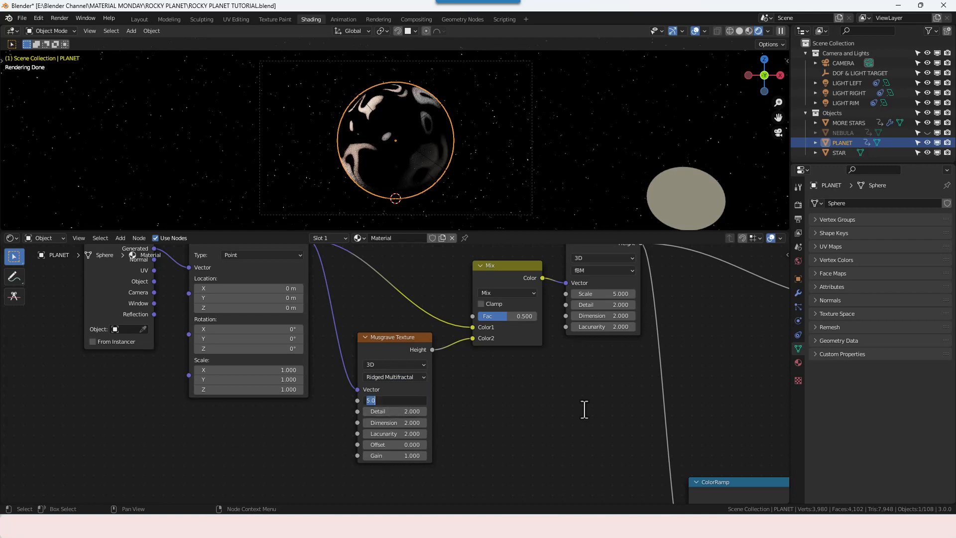
type(".8")
key("Tab")
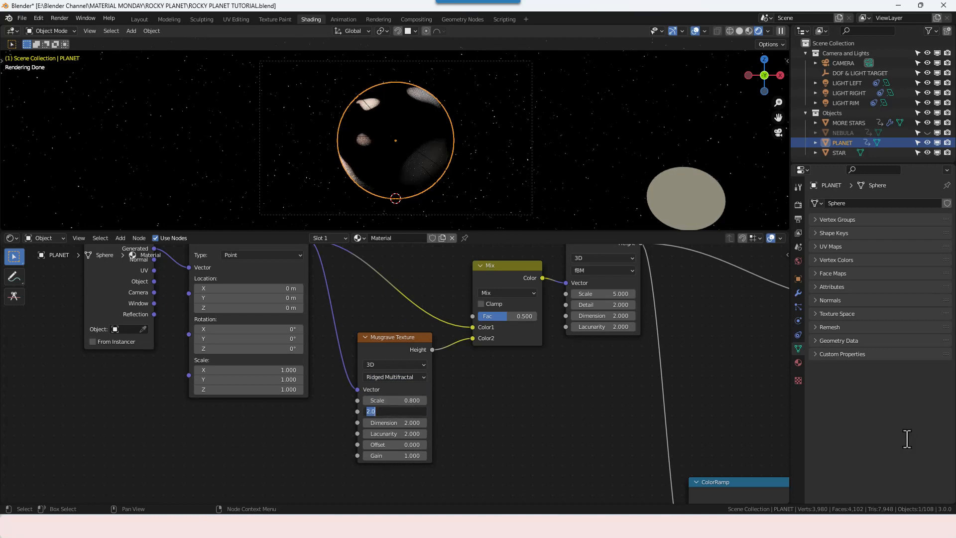
type("15")
key("Tab")
type(".3")
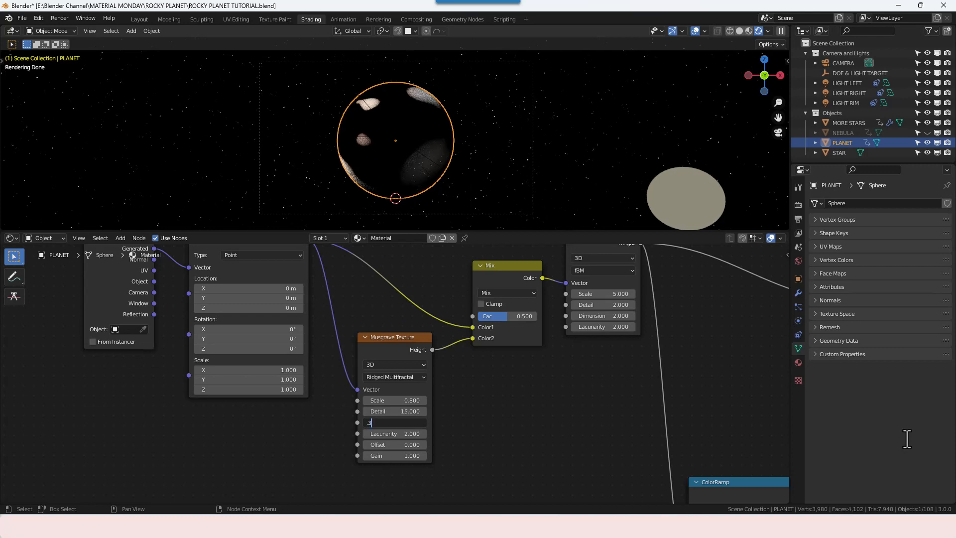
key("Tab")
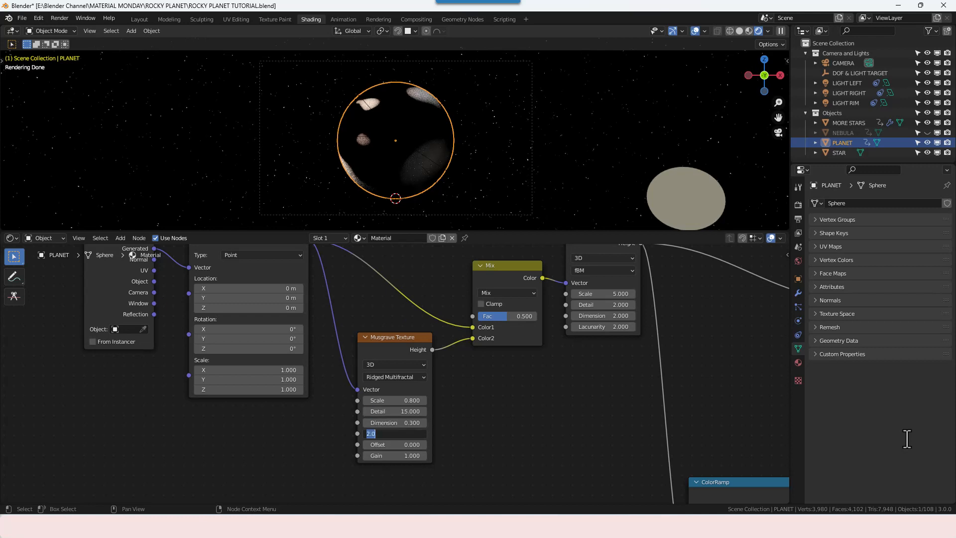
key("Tab")
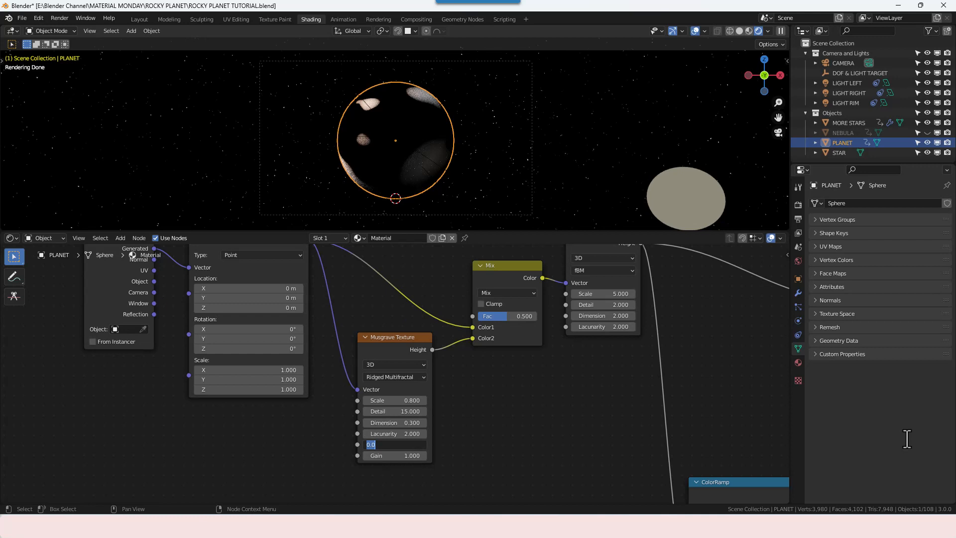
type(".025")
key("Tab")
type("120")
key("Return")
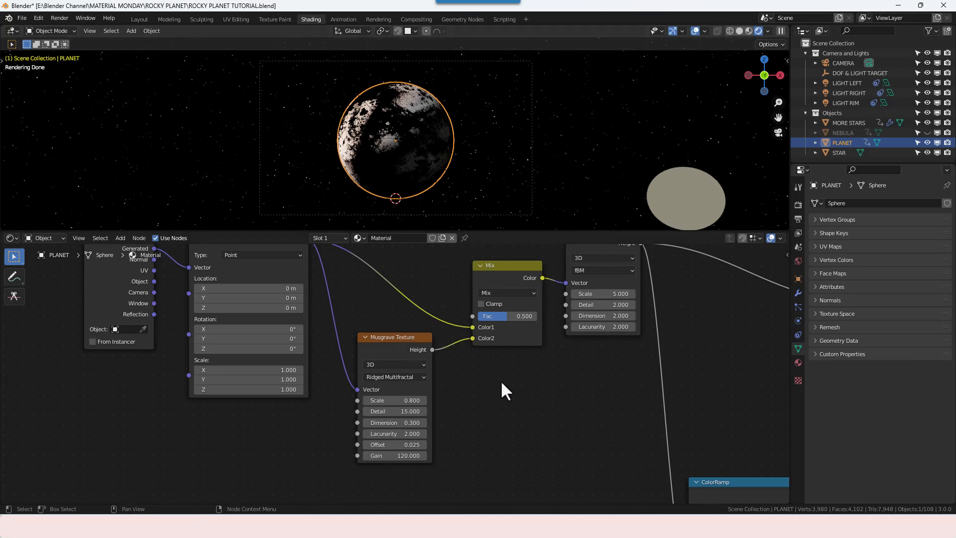
- Set the type of the Musgrave Texture after the Mix node to Ridged Multifractal
middle_click_drag(499, 386, 386, 430)
middle_click_drag(471, 438, 436, 428)
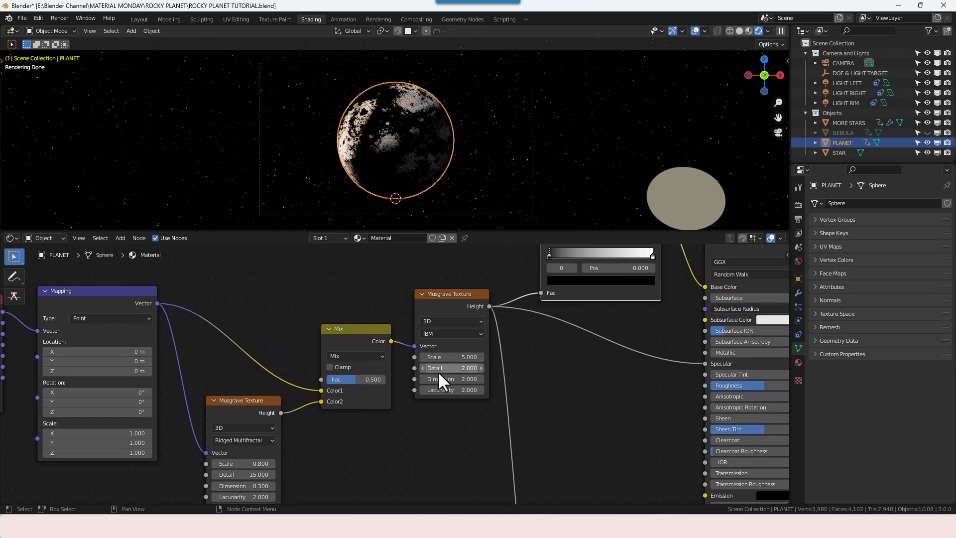
left_click(453, 334)
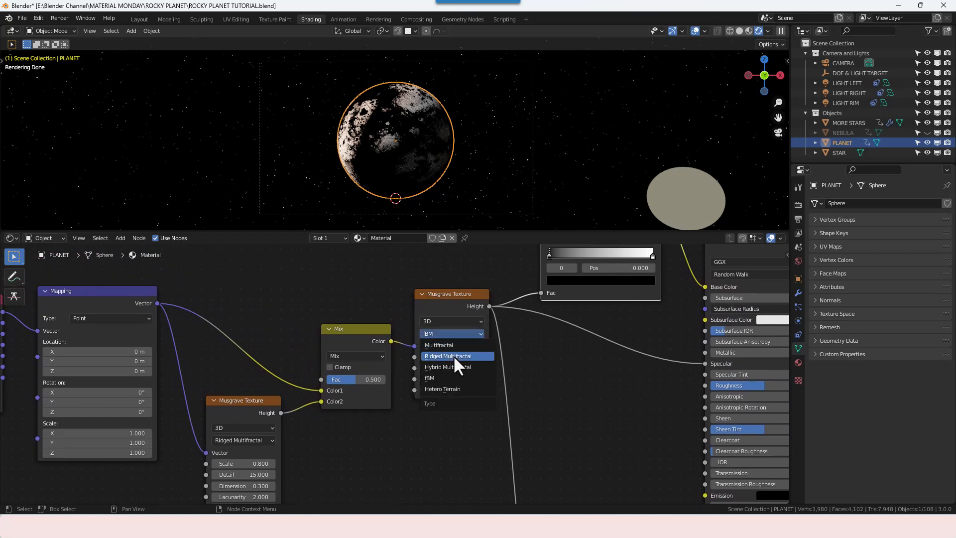
left_click(453, 354)
- Set the Musgrave Texture after the Mix node to Scale 2, Detail 15, Dimension 0.3, Offset 0.025 and Gain 120
left_click(454, 356)
type("2")
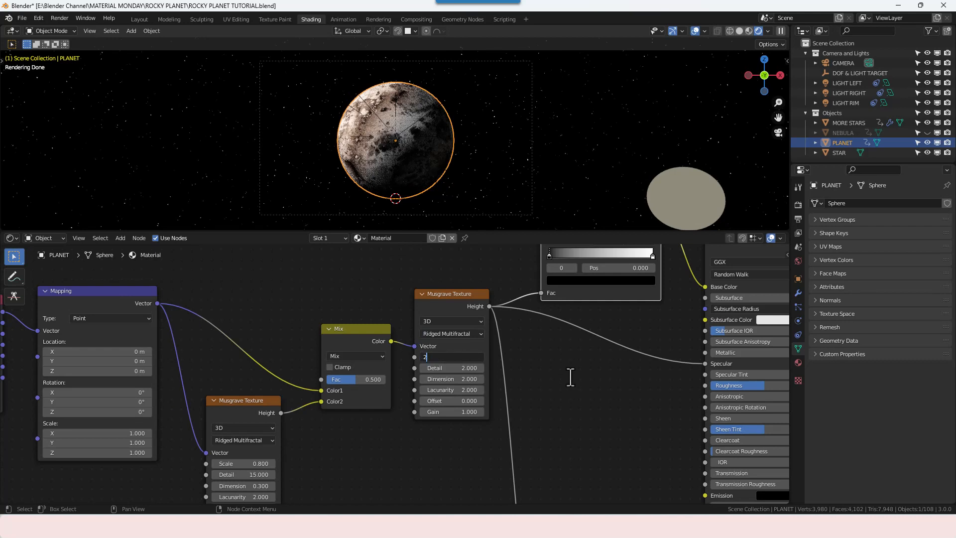
key("Tab")
type("15")
key("Tab")
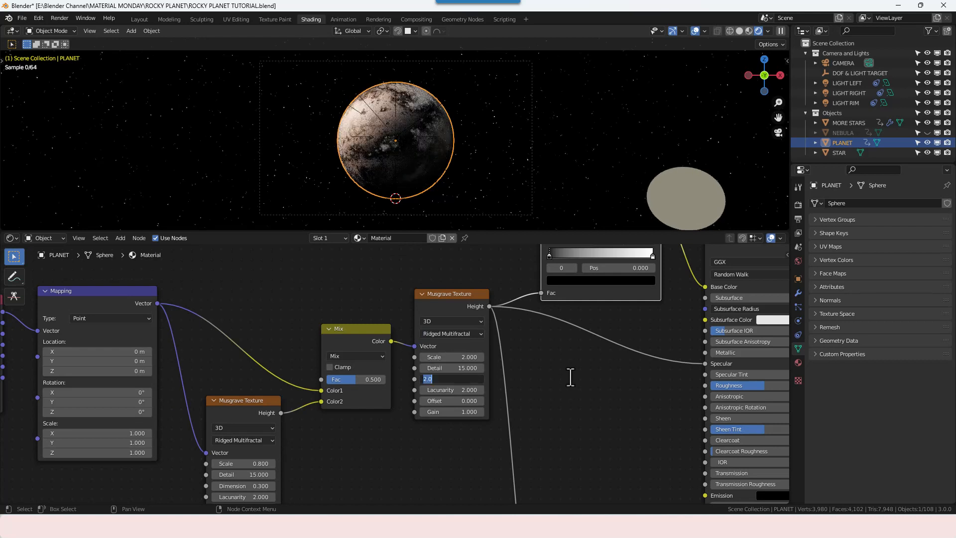
type(".3")
key("Tab")
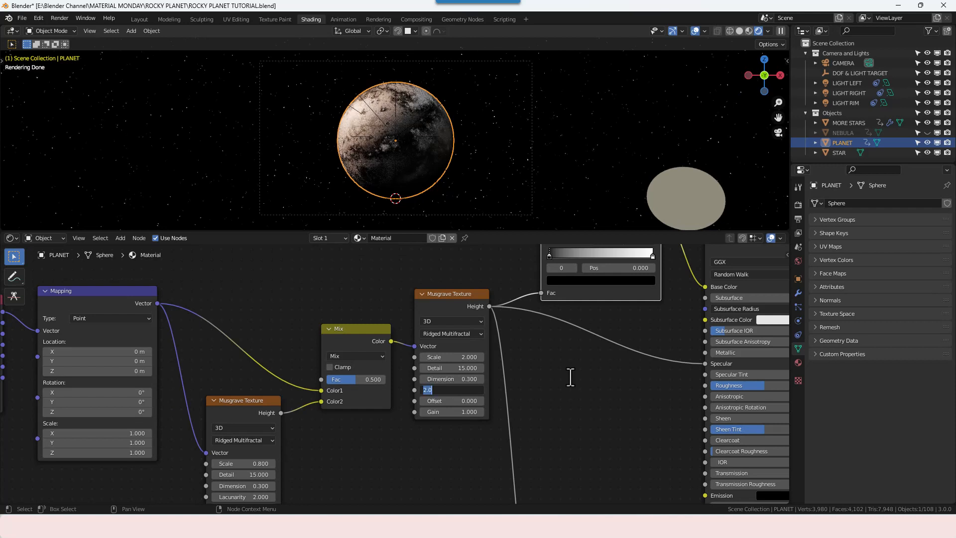
key("Tab")
type(".025")
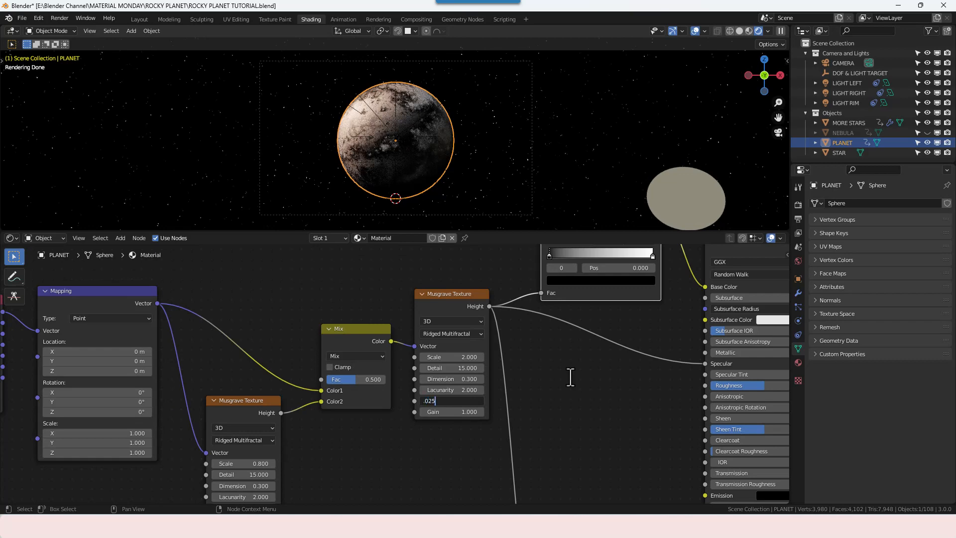
key("Tab")
type("120")
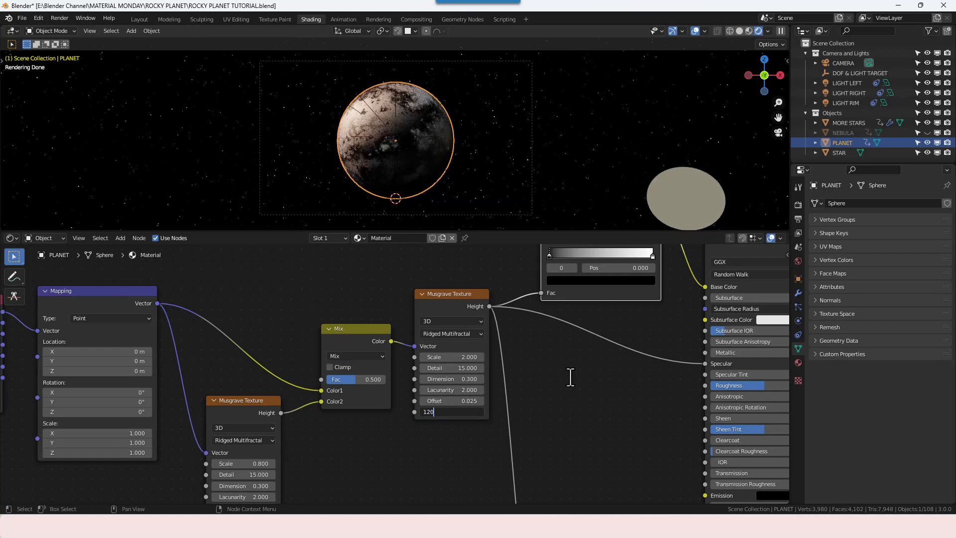
key("Return")
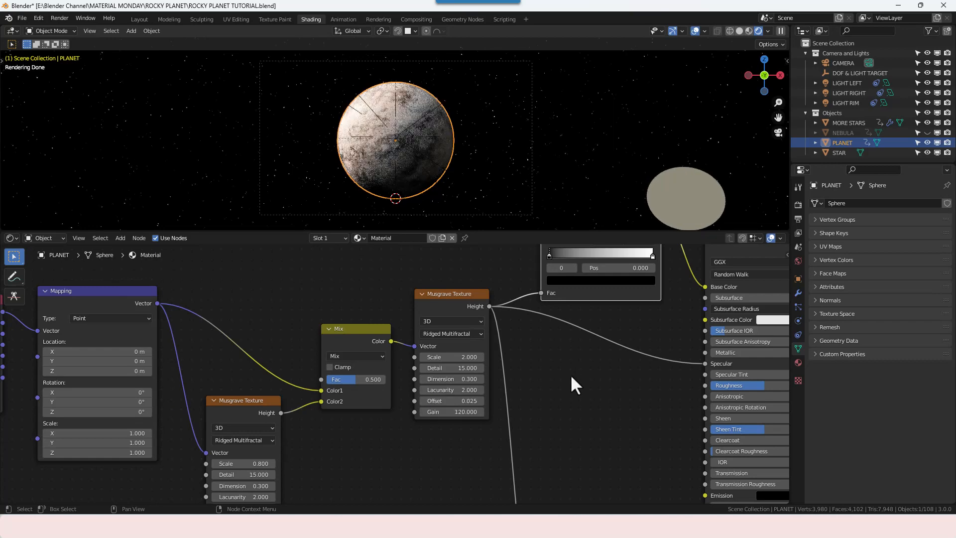
- Set the black stop of the base color ColorRamp to position 0.2
scroll(396, 132, "up", 4)
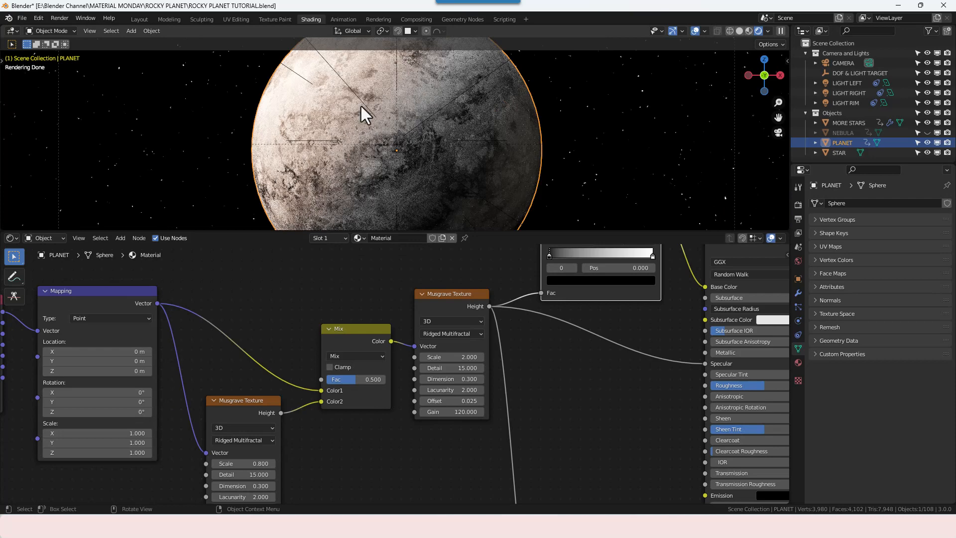
middle_click_drag(541, 414, 420, 430)
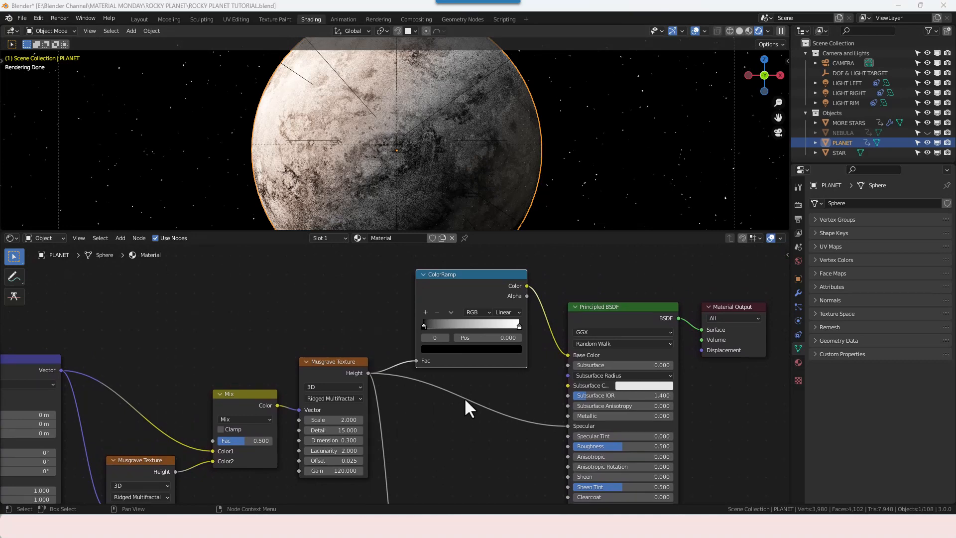
scroll(485, 384, "up", 3)
middle_click_drag(472, 394, 426, 426)
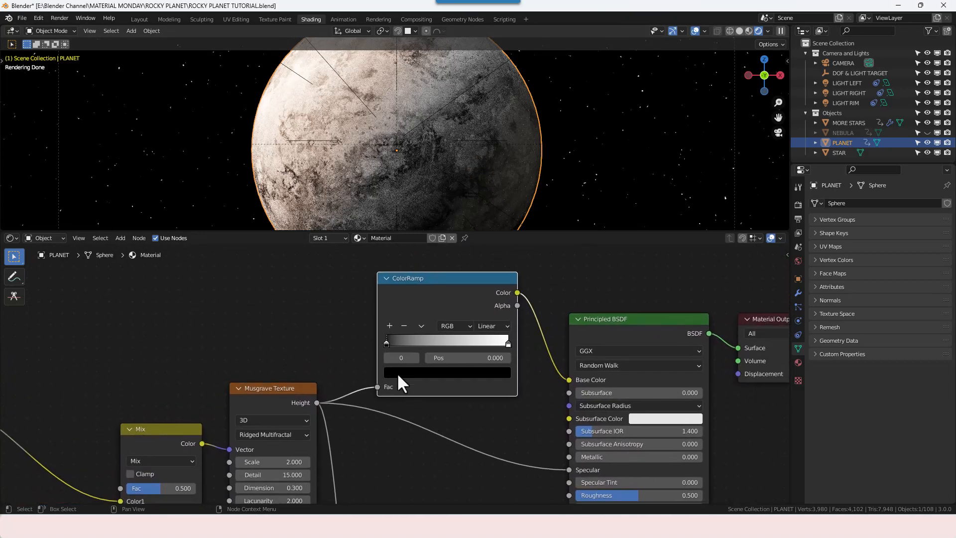
left_click(467, 358)
type("0.2")
key("Return")
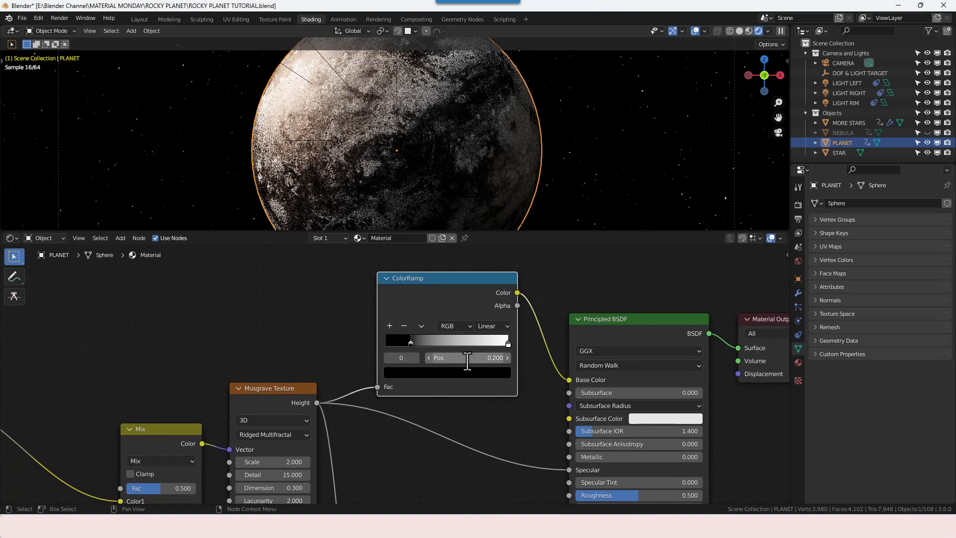
- Set the white stop of the base color ColorRamp to position 0.8
left_click(508, 342)
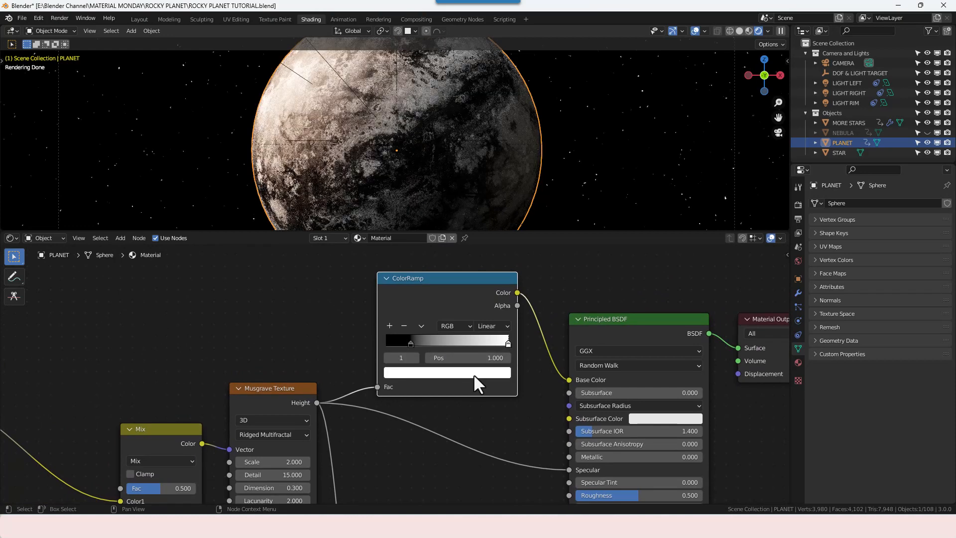
left_click(488, 377)
left_click(487, 359)
key("BackSpace")
type(".8")
key("Return")
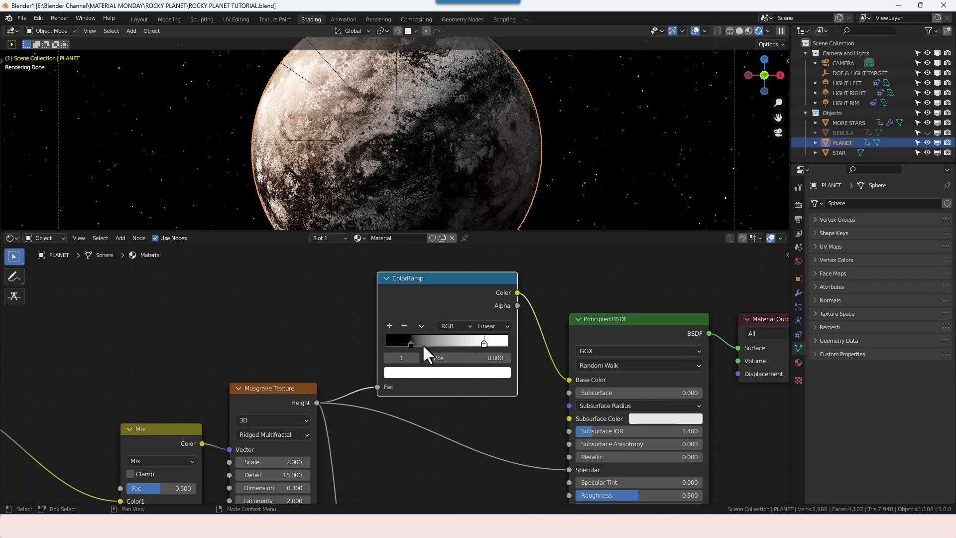
- Change the black stop of the base color ColorRamp to a very dark red
left_click(401, 357)
left_click(409, 344)
left_click(417, 378)
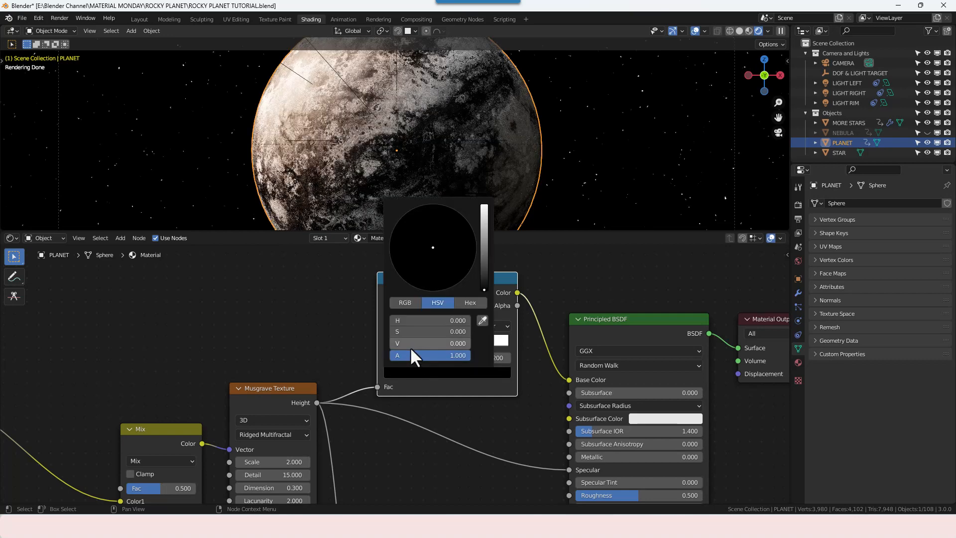
mouse_move(408, 345)
left_mouse_down()
mouse_move(423, 344)
mouse_move(407, 345)
left_mouse_up()
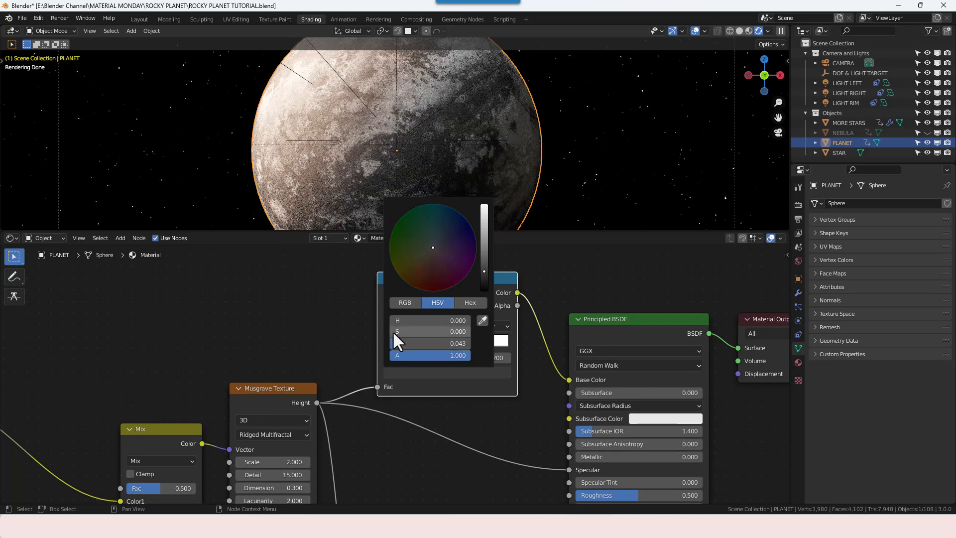
left_click_drag(424, 289, 426, 289)
left_click(436, 343)
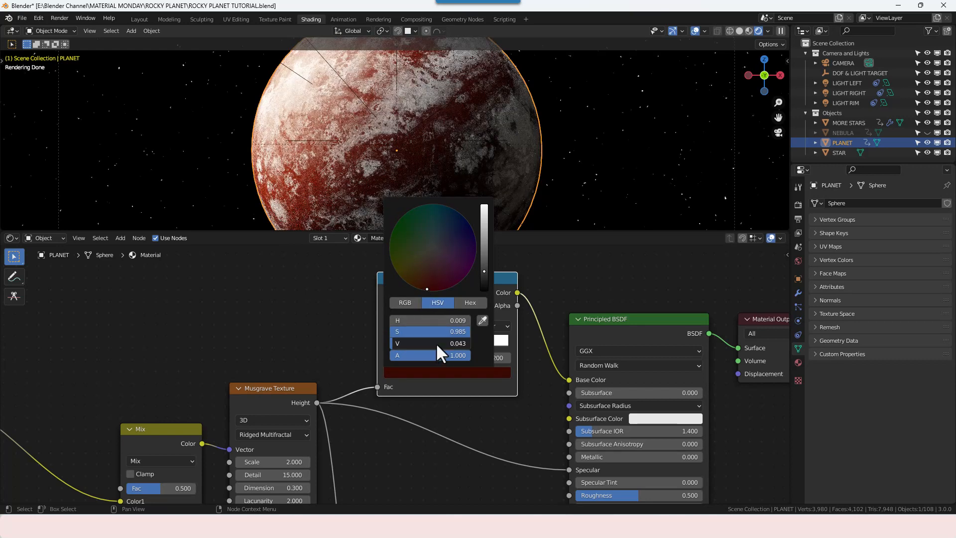
key("BackSpace")
key("Return")
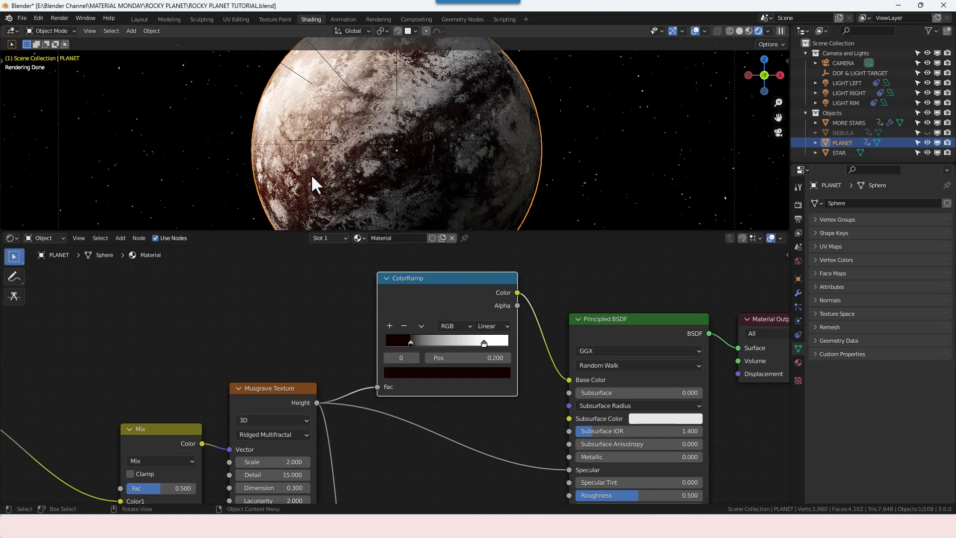
- Change the white stop of the base color ColorRamp to a bright salmon red
left_click(483, 344)
left_click(476, 372)
left_click(430, 277)
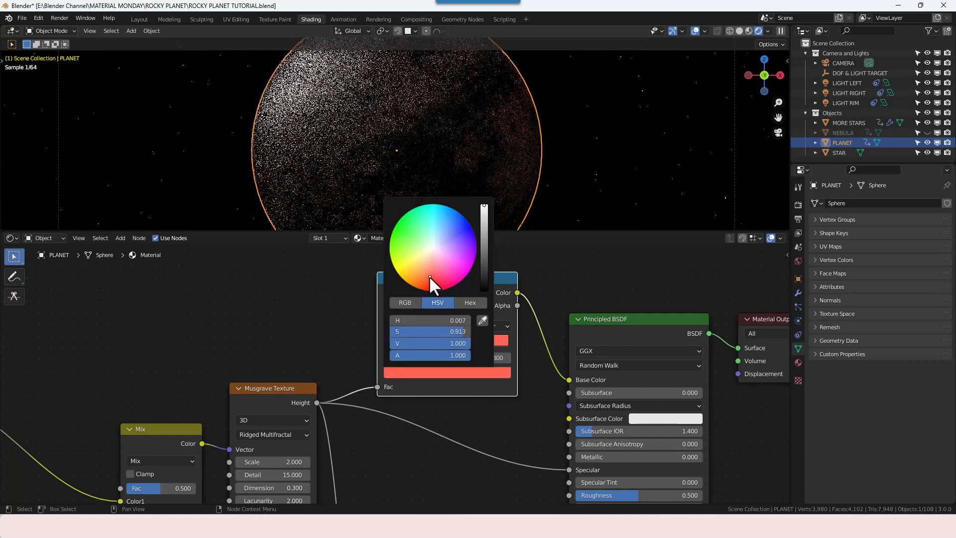
left_click_drag(428, 276, 430, 275)
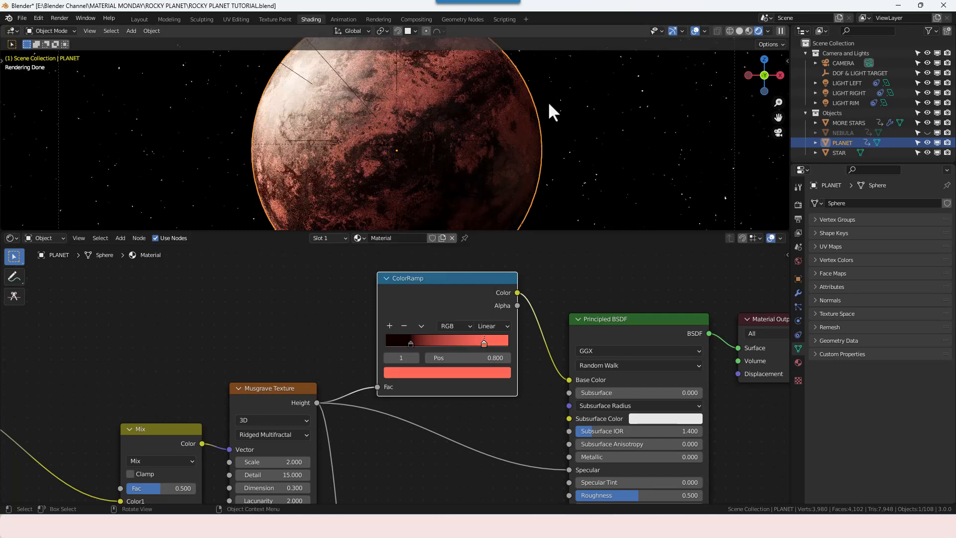
- Set the Principled BSDF Roughness to 0.95
scroll(402, 166, "up", 3)
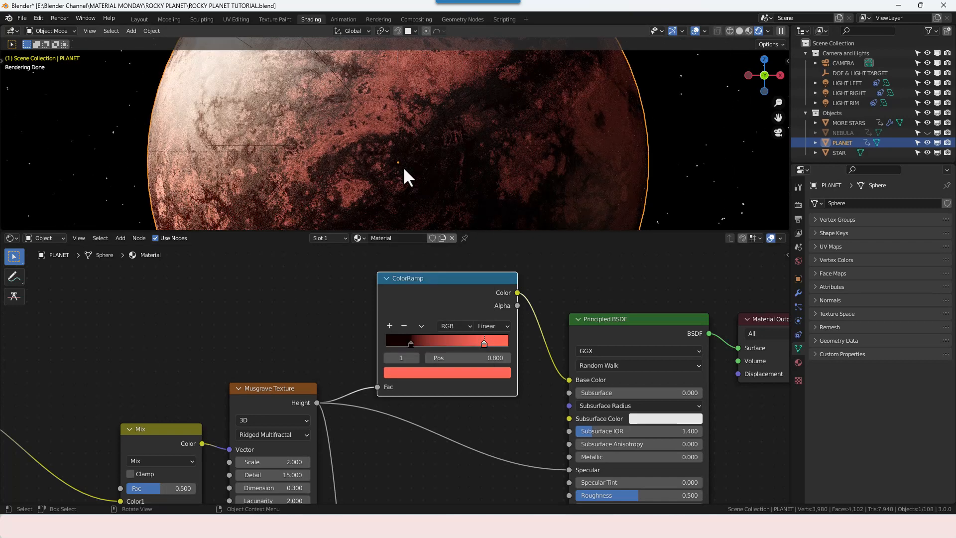
scroll(402, 166, "down", 4)
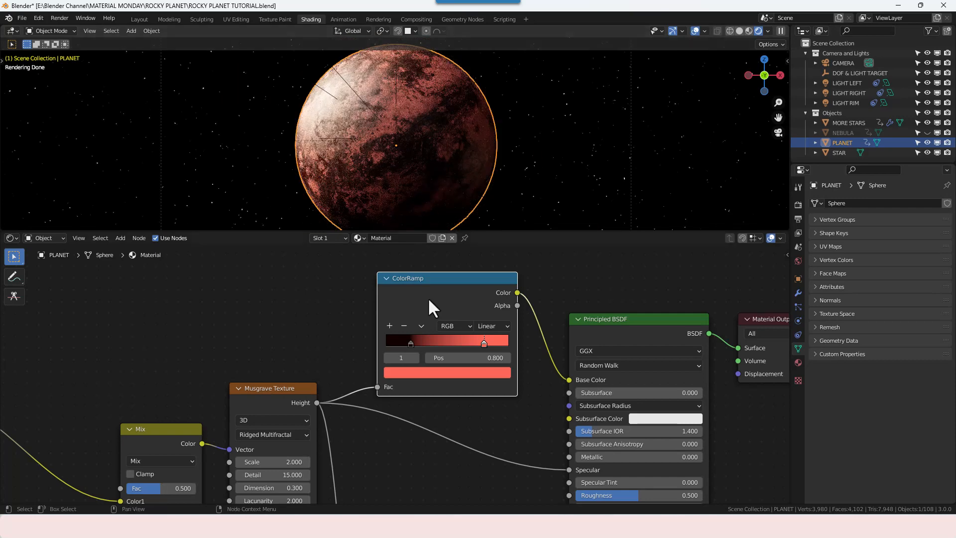
scroll(458, 445, "down", 1)
middle_click_drag(459, 445, 438, 391)
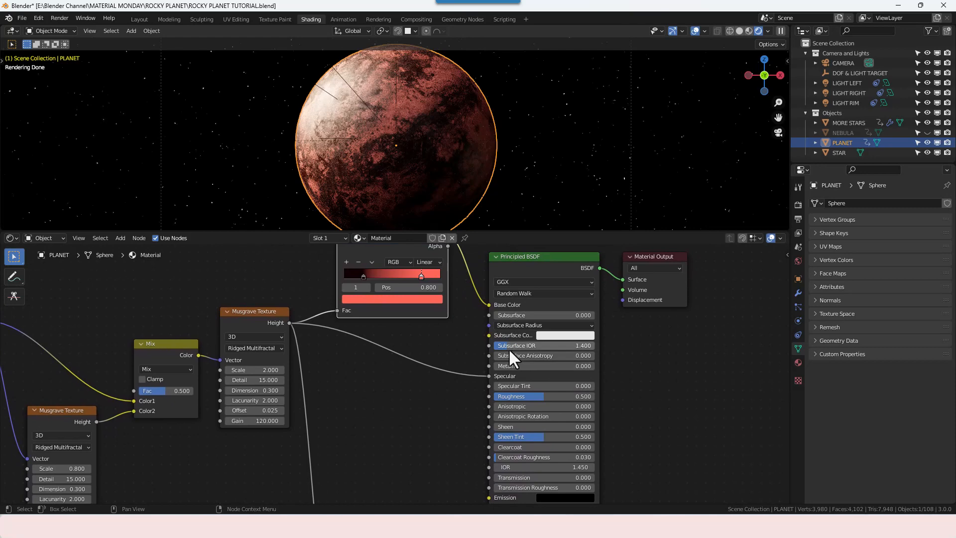
left_click(522, 396)
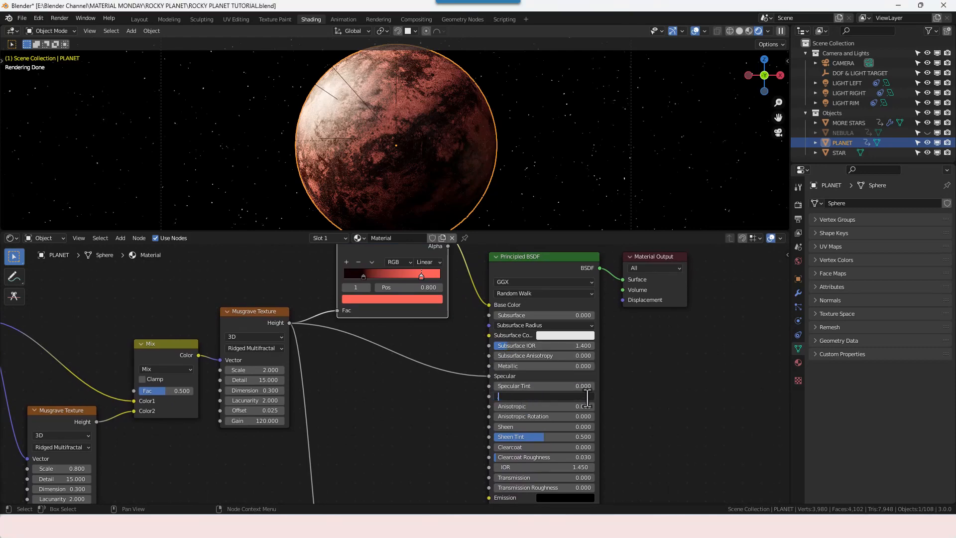
type(".95")
key("Return")
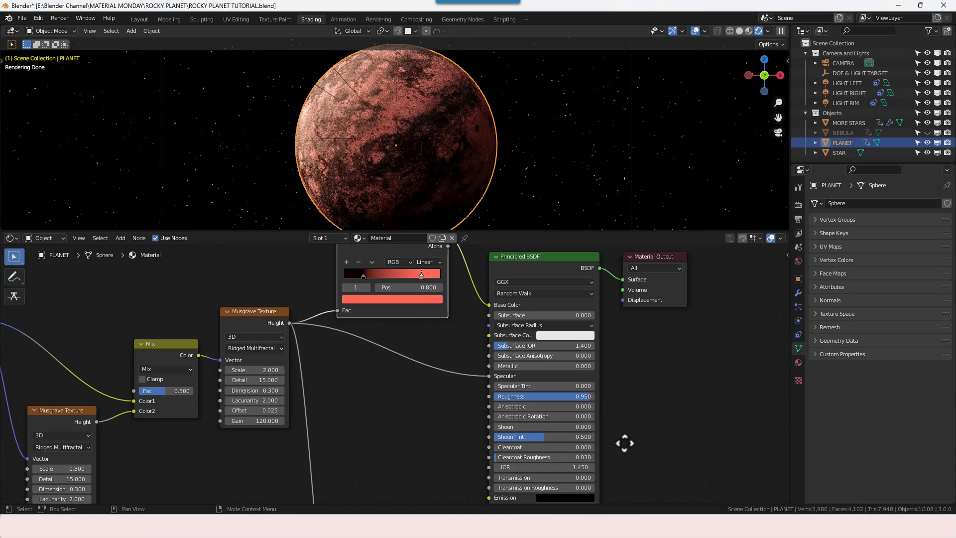
- Move the Material Output node down beside the Displacement node
middle_click_drag(626, 443, 611, 420)
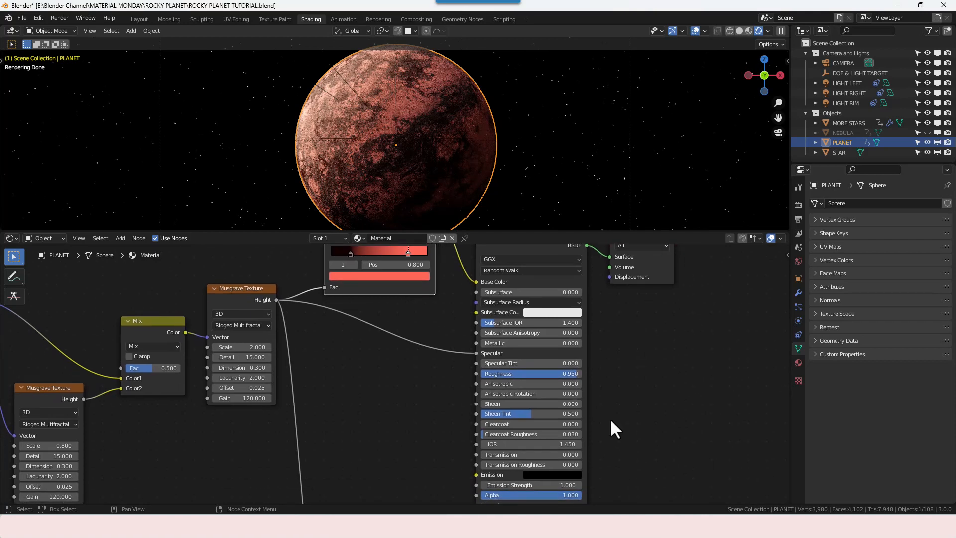
middle_click_drag(610, 419, 613, 406)
middle_click_drag(623, 439, 624, 437)
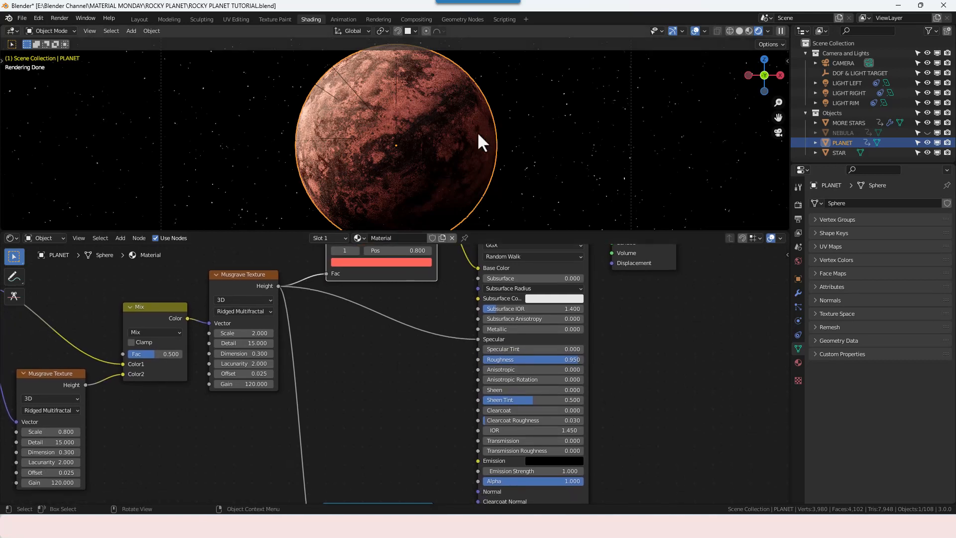
middle_click_drag(443, 417, 448, 367)
scroll(447, 369, "down", 1)
scroll(449, 372, "down", 2)
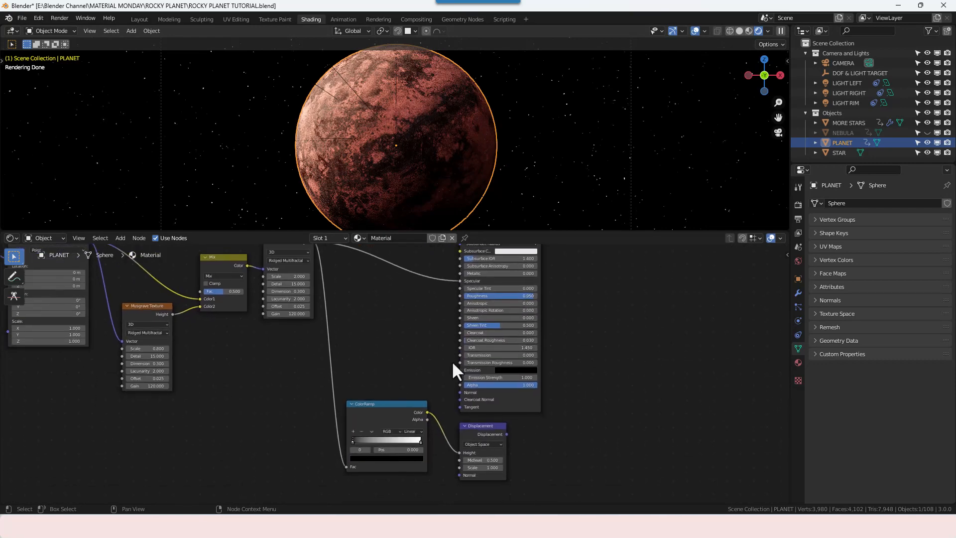
scroll(576, 382, "down", 1)
middle_click_drag(572, 363, 539, 405)
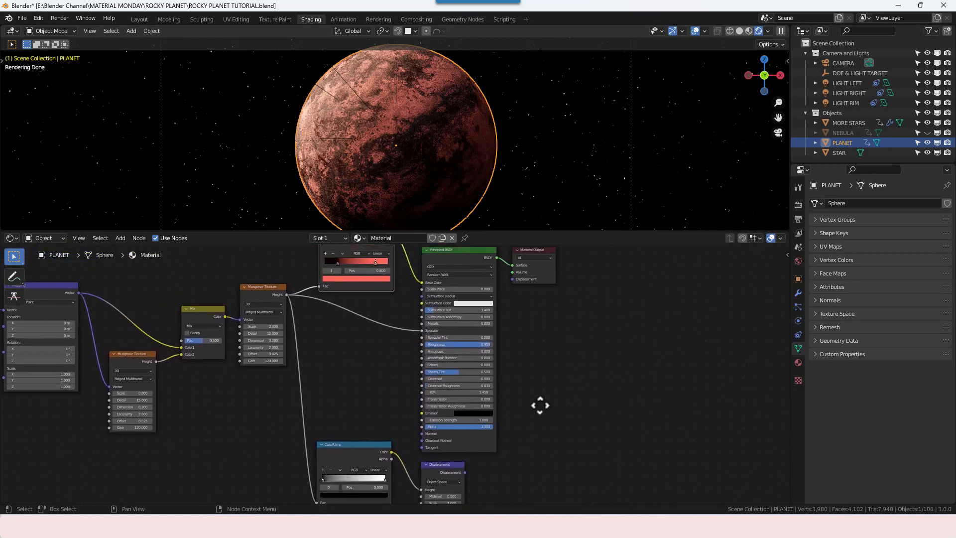
left_click_drag(539, 253, 546, 441)
middle_click_drag(562, 475, 512, 413)
- Set the interpolation of the ColorRamp feeding the Displacement node to Constant
scroll(413, 388, "up", 4)
scroll(513, 414, "up", 1)
scroll(514, 416, "up", 2)
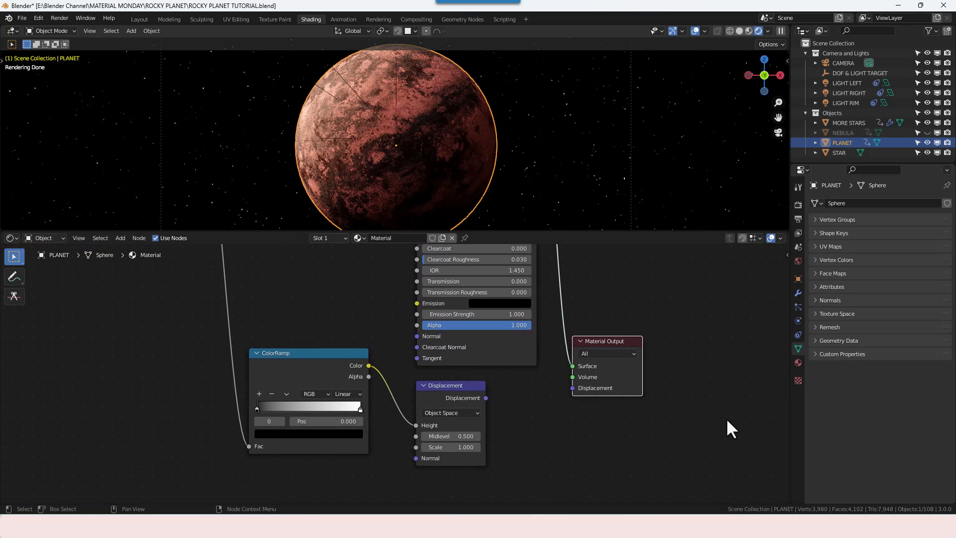
left_click(356, 393)
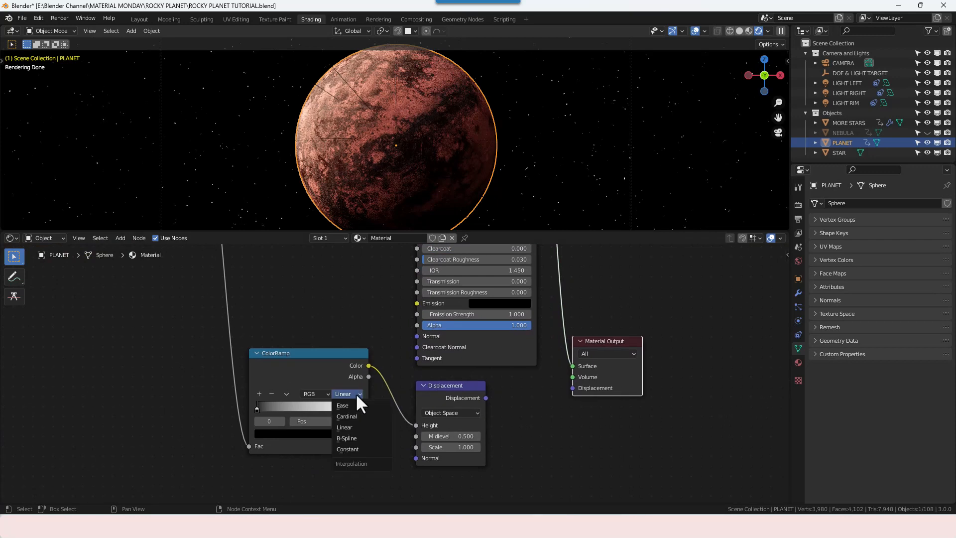
left_click(352, 449)
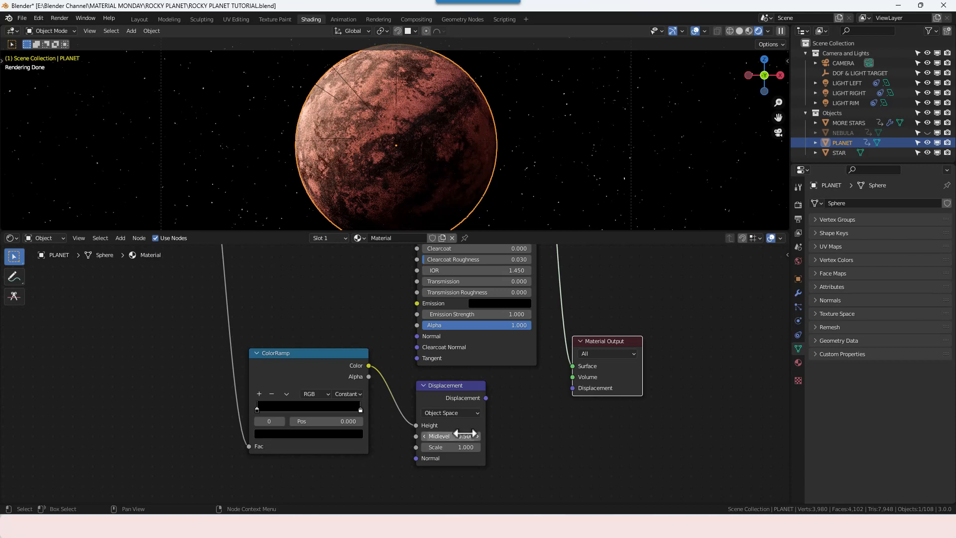
- Set the Displacement node's Midlevel to 0 and Scale to 0.005, and link its output to the Material Output's Displacement input
left_click(450, 436)
type("0")
key("Tab")
type(".005")
key("Return")
left_click_drag(486, 399, 574, 391)
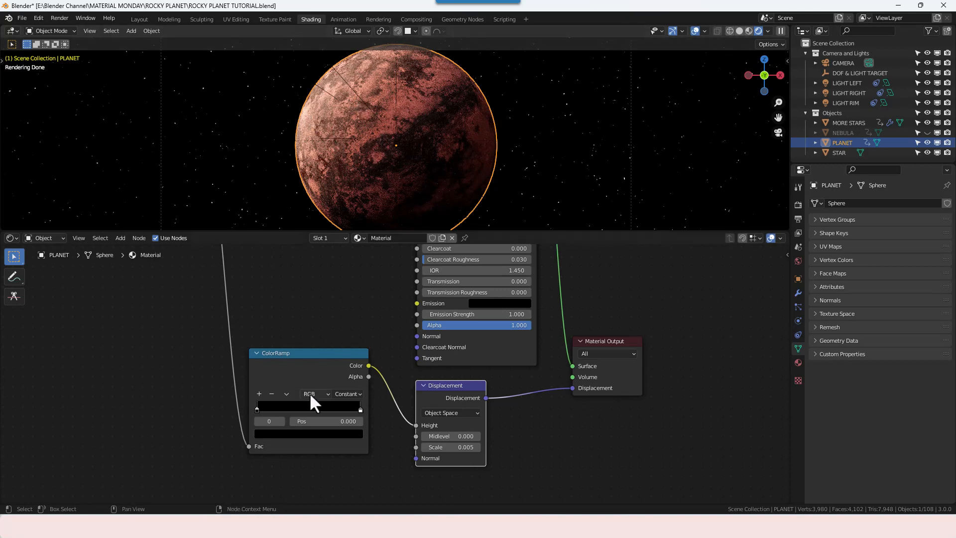
- Set the white stop of the displacement ColorRamp to position 0.1
left_click_drag(360, 408, 257, 408)
left_click(357, 421)
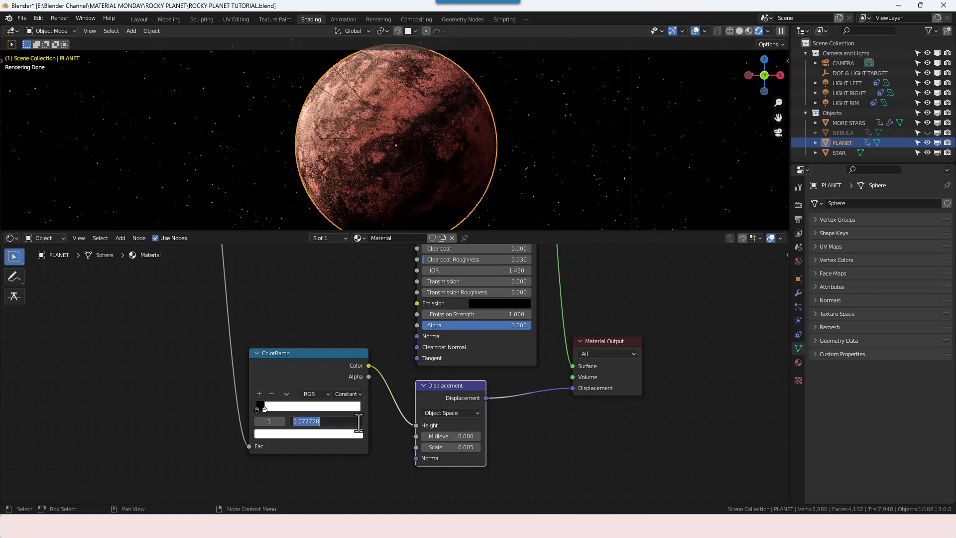
type("0.1")
key("Return")
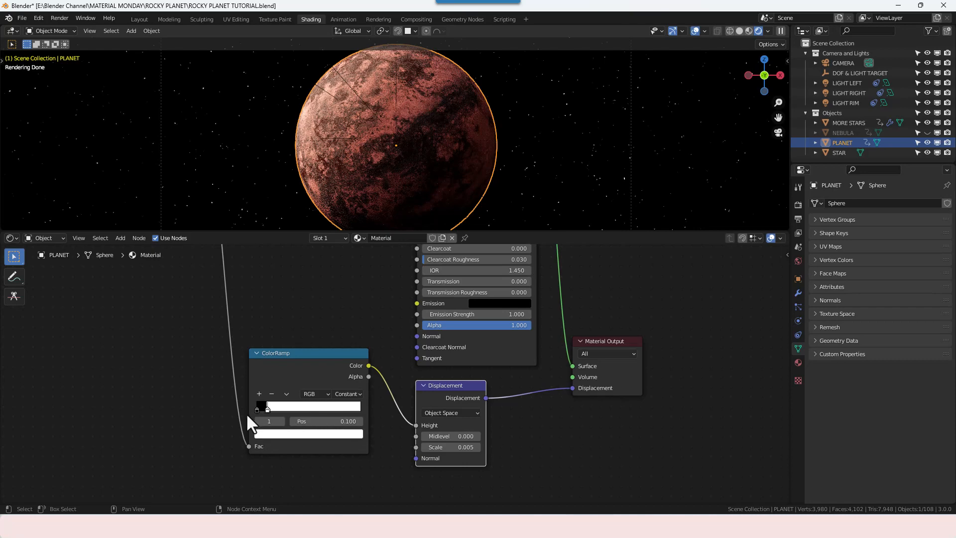
- Change the black stop of the displacement ColorRamp to a grey with value 0.5
left_click(256, 410)
left_click(267, 434)
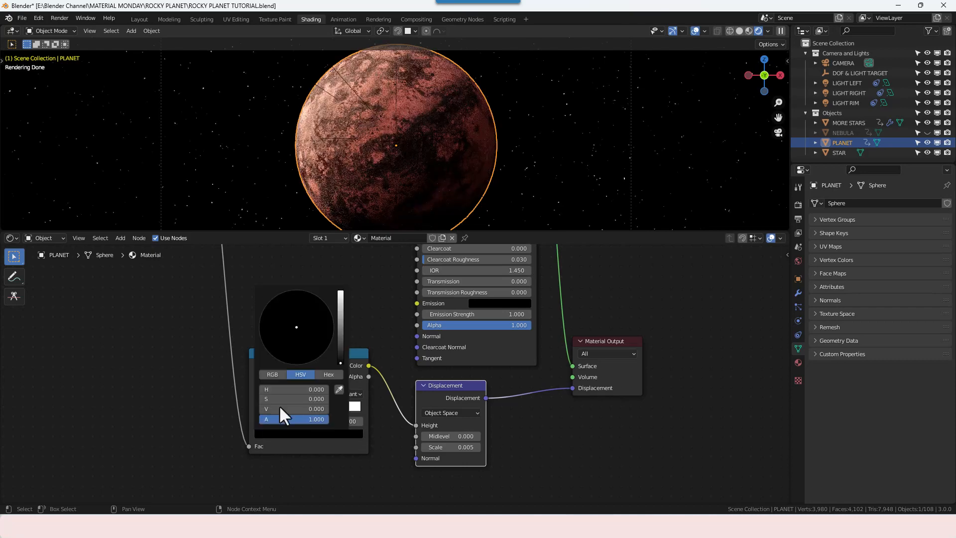
left_click_drag(279, 408, 339, 408)
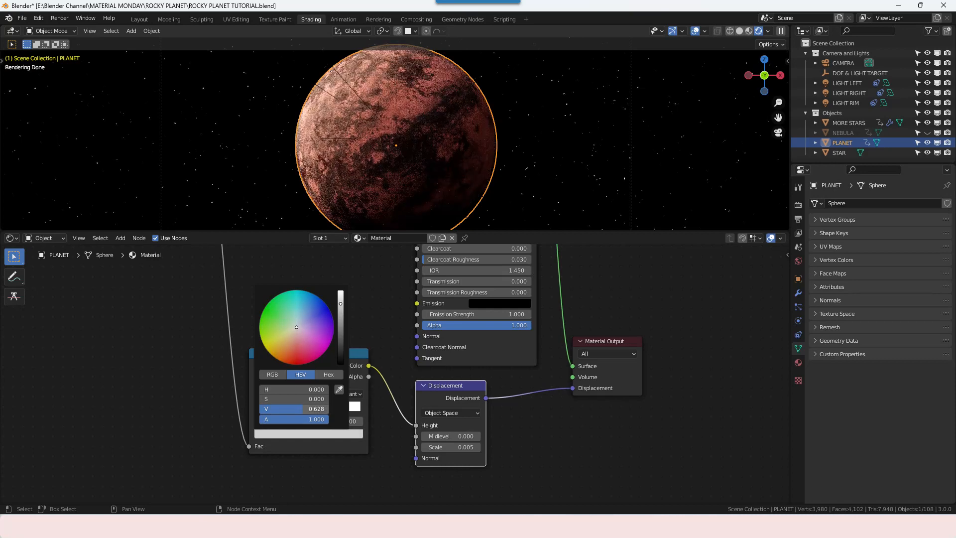
key("BackSpace")
key("Return")
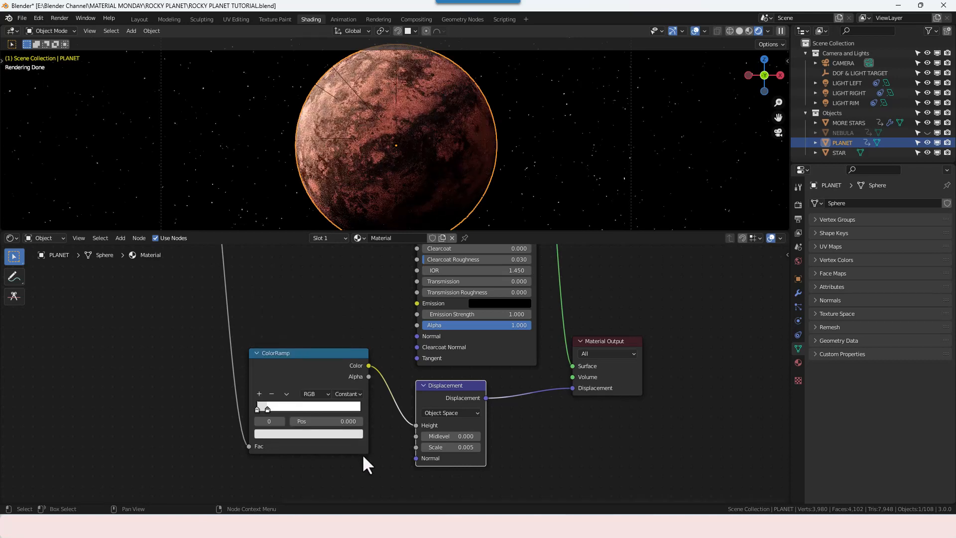
left_click(295, 434)
left_click(308, 408)
type(".5")
key("Return")
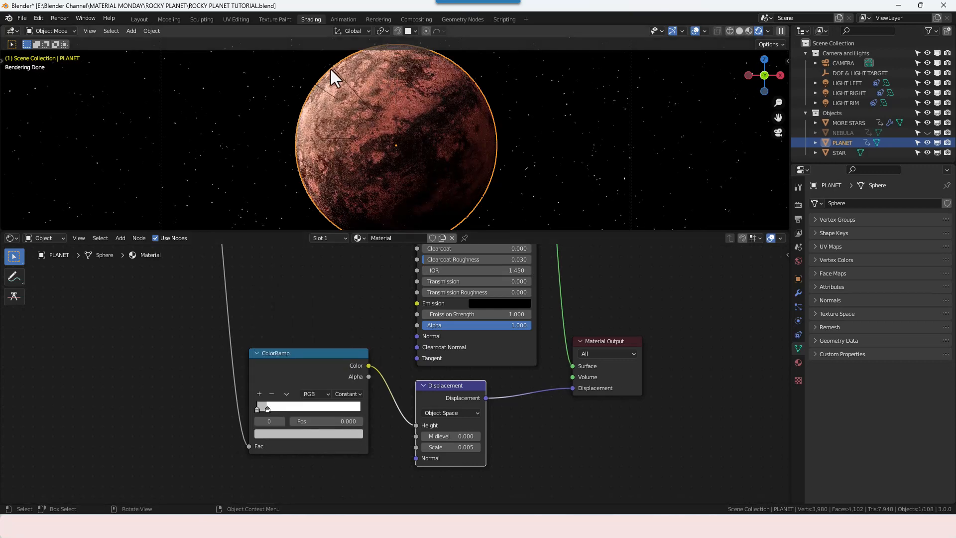
- Hide the viewport overlays and examine the planet's displaced surface up close
middle_click_drag(356, 80, 435, 169, "shift")
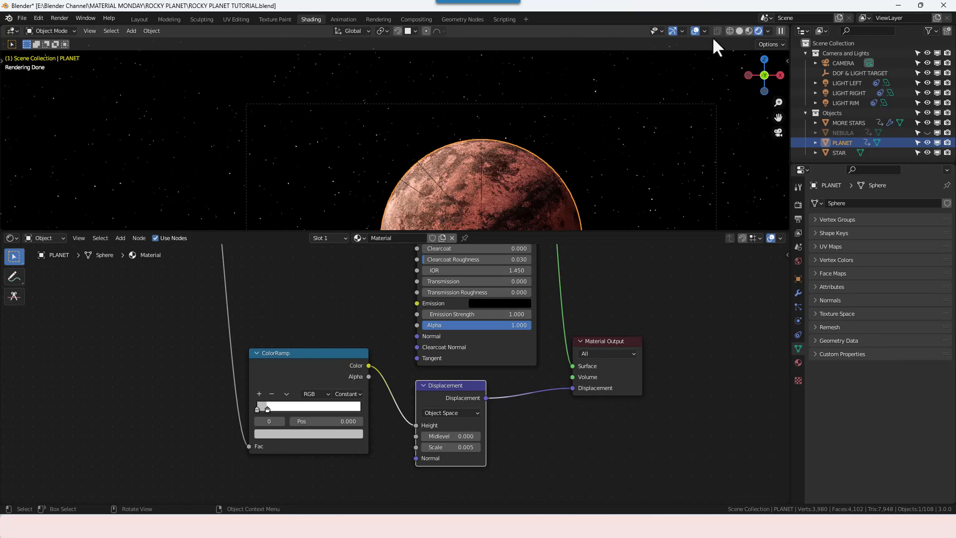
left_click(695, 31)
scroll(440, 189, "up", 5)
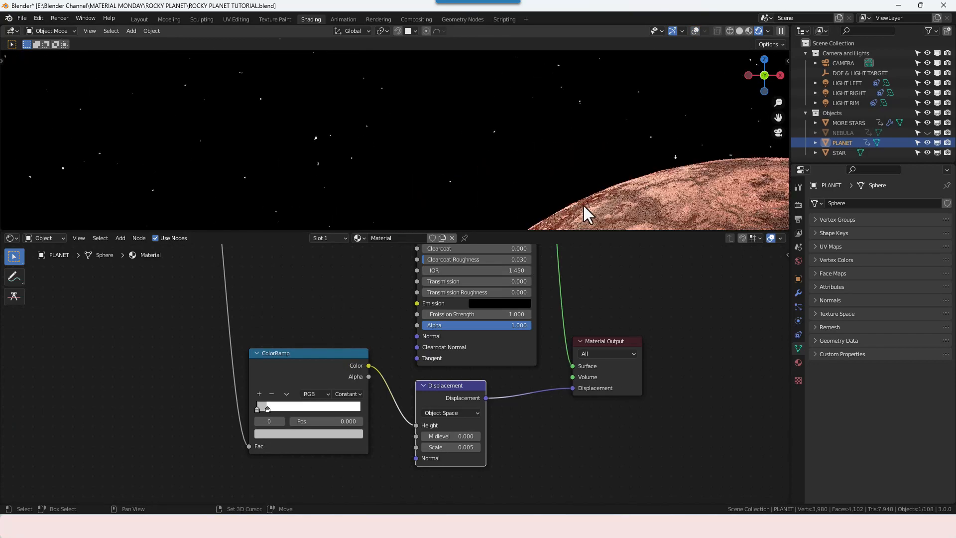
middle_click_drag(584, 204, 425, 145, "shift")
scroll(367, 148, "up", 3)
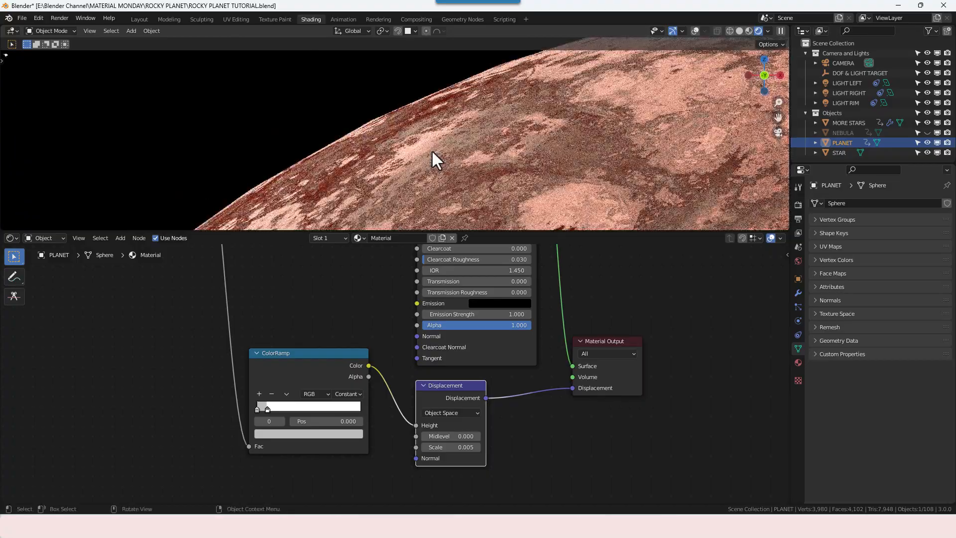
middle_click_drag(553, 161, 413, 106, "shift")
scroll(427, 128, "up", 3)
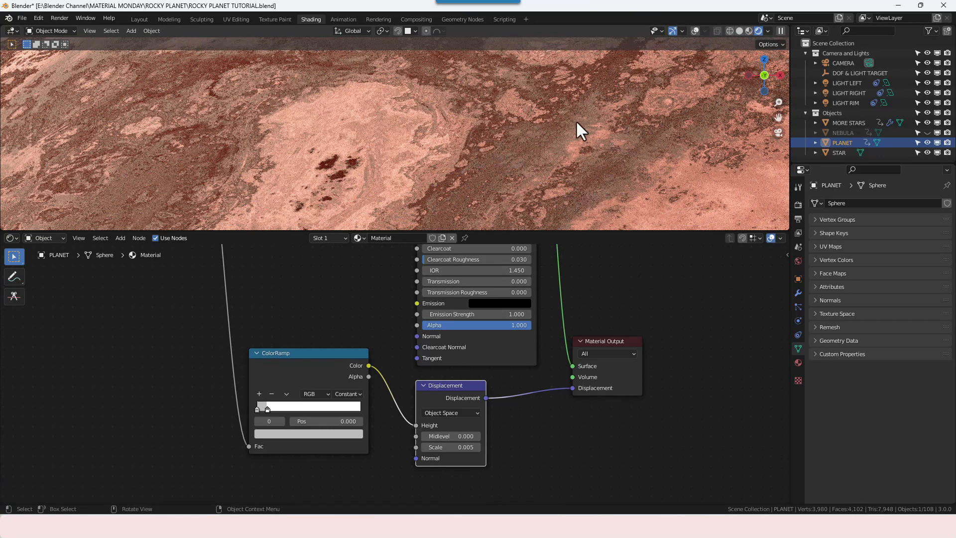
- Set the viewport sampling Max Samples to 256 in the Cycles render settings
left_click(798, 205)
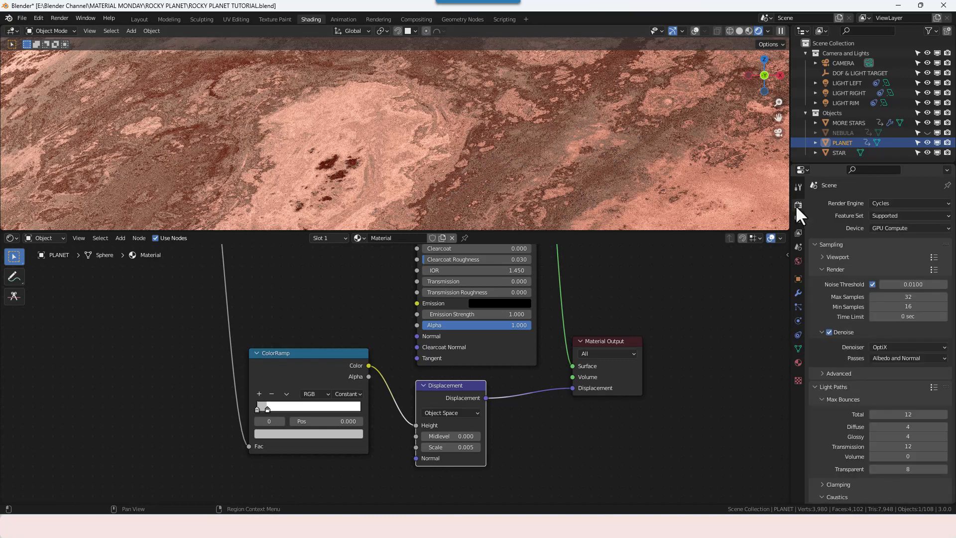
left_click(826, 256)
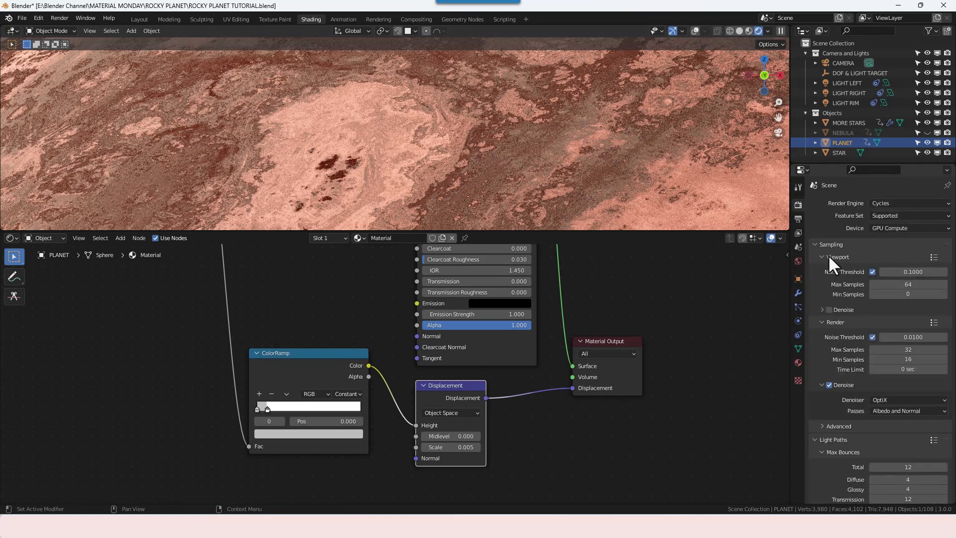
left_click(911, 286)
type("*4")
key("Return")
scroll(600, 129, "down", 2)
scroll(602, 130, "down", 1)
- Turn the viewport overlays back on and examine the whole planet from further away
left_click(694, 31)
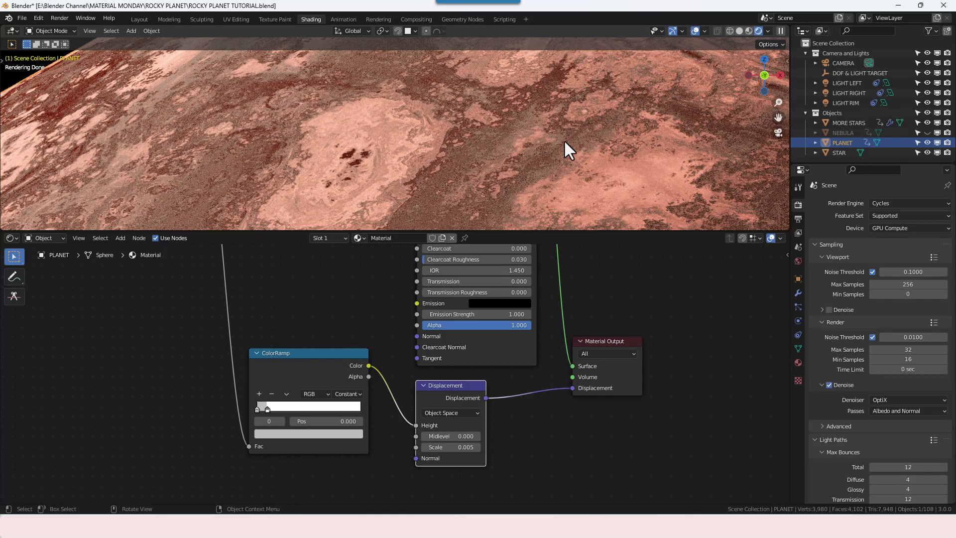
scroll(548, 156, "down", 2)
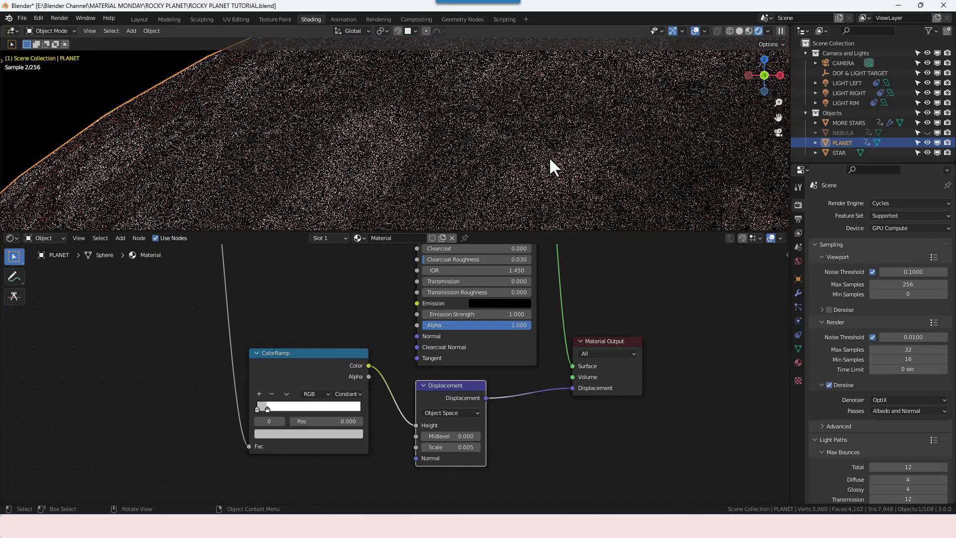
scroll(549, 157, "up", 1)
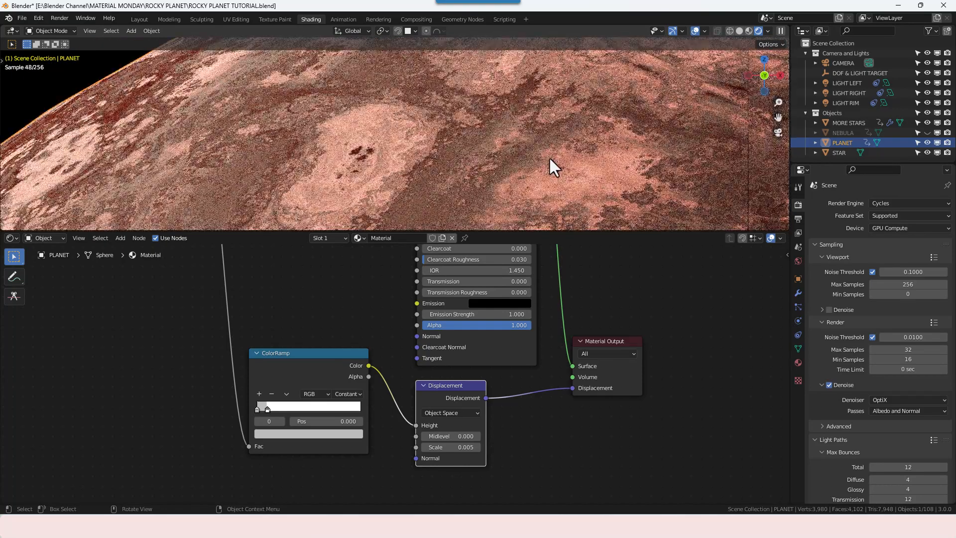
scroll(549, 156, "down", 5)
scroll(545, 118, "down", 4)
middle_click_drag(554, 160, 534, 127, "shift")
- Rename the planet's material as PLANET
double_click(397, 243)
type("PLANET")
key("Return")
- Move the displacement ColorRamp and Displacement nodes together beneath the Principled BSDF node
scroll(483, 374, "down", 4)
key("Home")
left_click_drag(434, 402, 490, 415)
key("g")
left_click(515, 414)
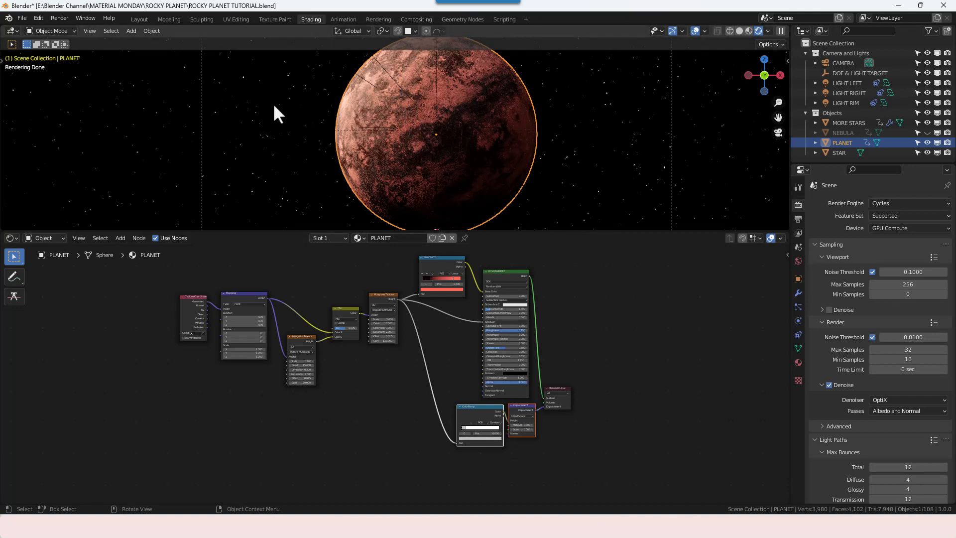
scroll(472, 111, "down", 2)
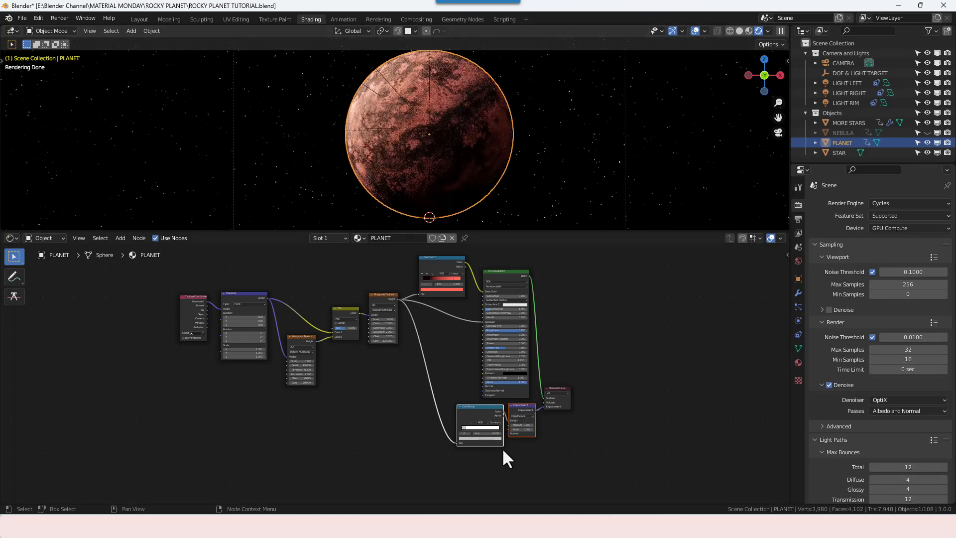
left_click(534, 440)
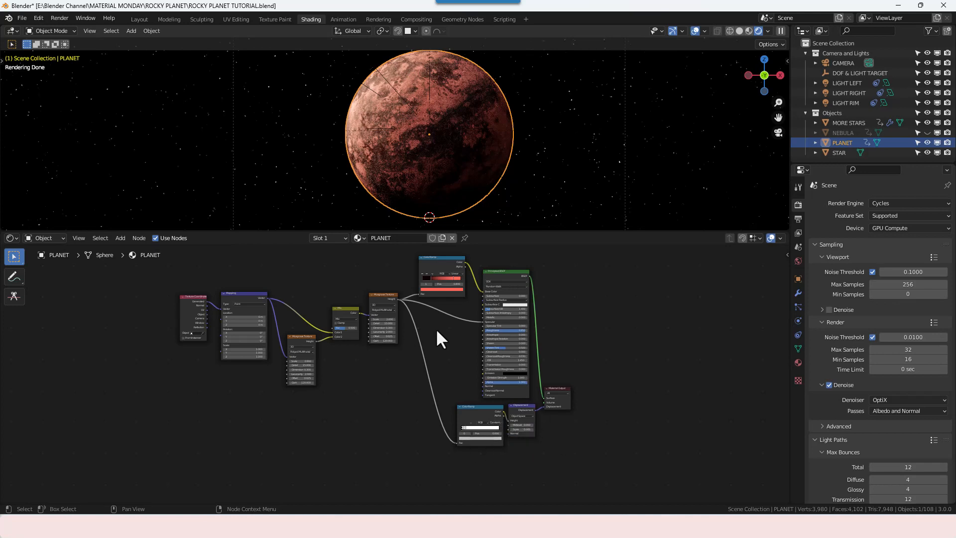
- Shift the two Musgrave Texture nodes and the Mix node slightly lower to tidy the node tree
middle_click_drag(435, 327, 480, 378)
left_click_drag(250, 305, 502, 459)
left_click_drag(506, 317, 505, 335)
left_click_drag(399, 355, 446, 372)
left_click_drag(375, 407, 376, 421)
left_click_drag(407, 350, 442, 379)
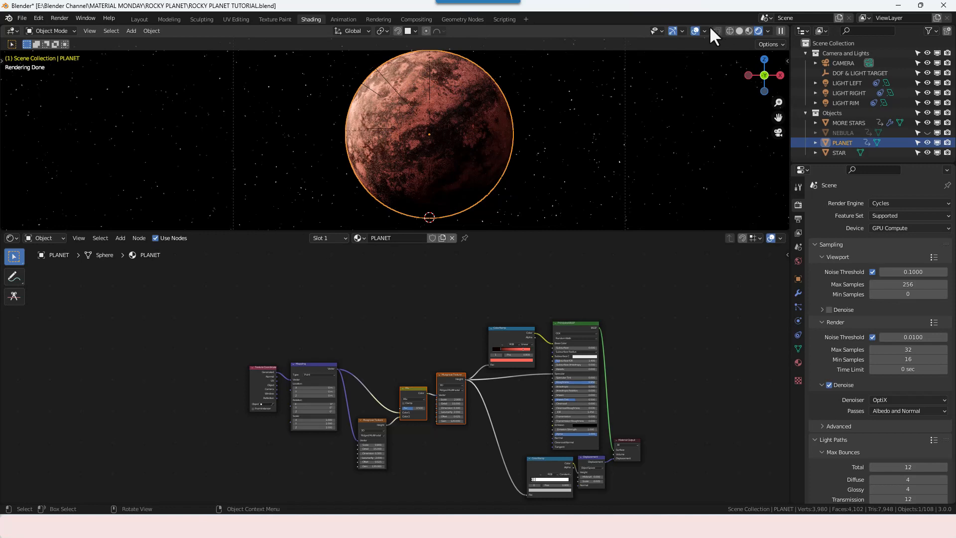
- Hide the viewport overlays and preview the first Musgrave, Mix, second Musgrave, red ColorRamp and Principled BSDF outputs in turn on the planet
left_click(696, 30)
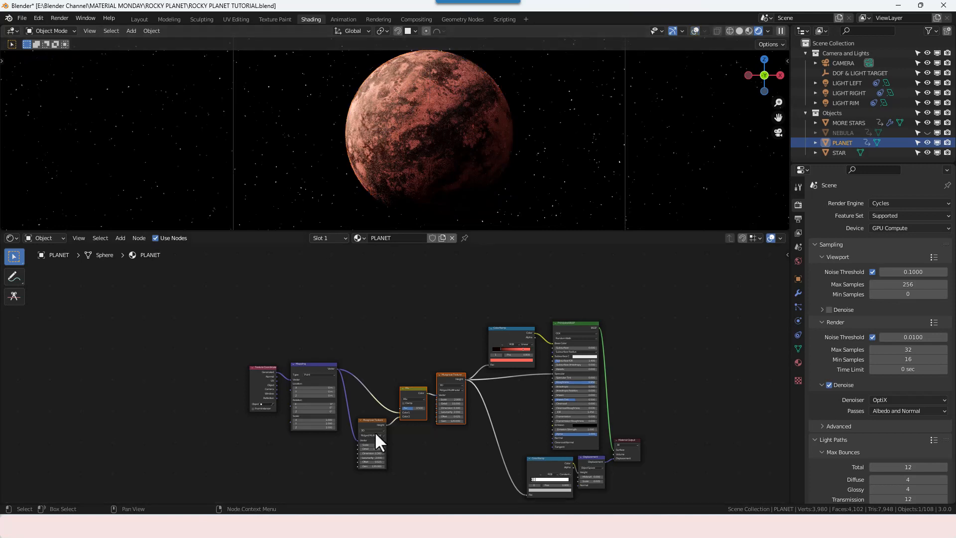
scroll(372, 423, "up", 3)
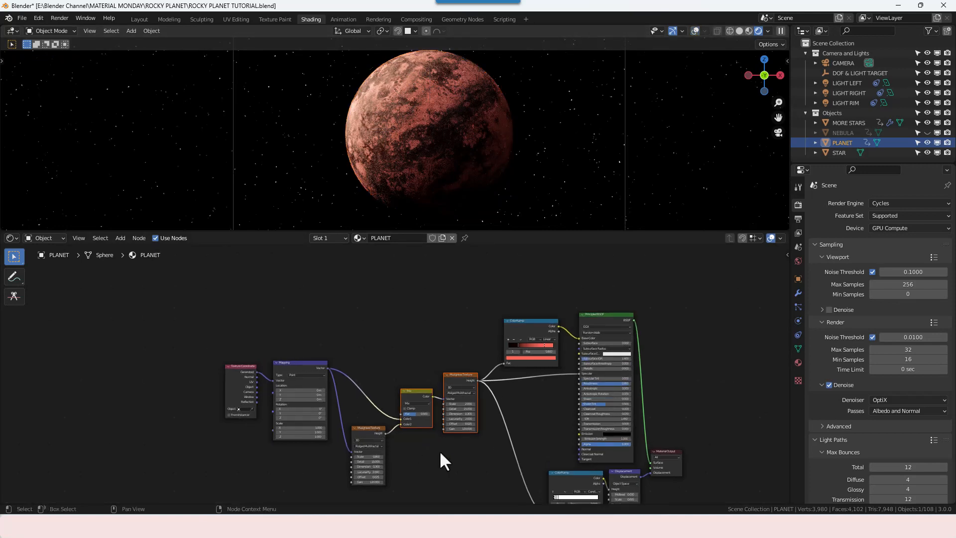
scroll(393, 408, "up", 1)
left_click(330, 396, "ctrl+shift")
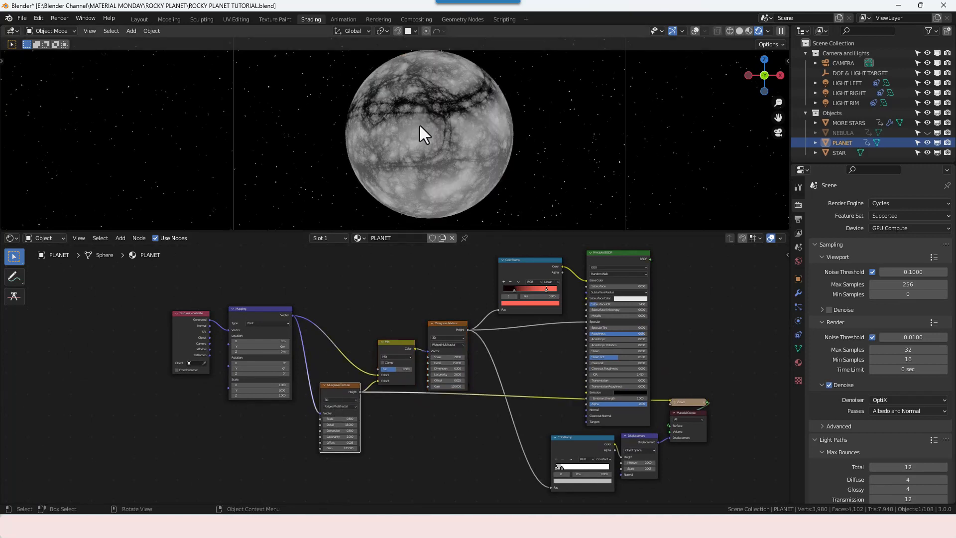
scroll(421, 129, "up", 1)
scroll(438, 117, "up", 1)
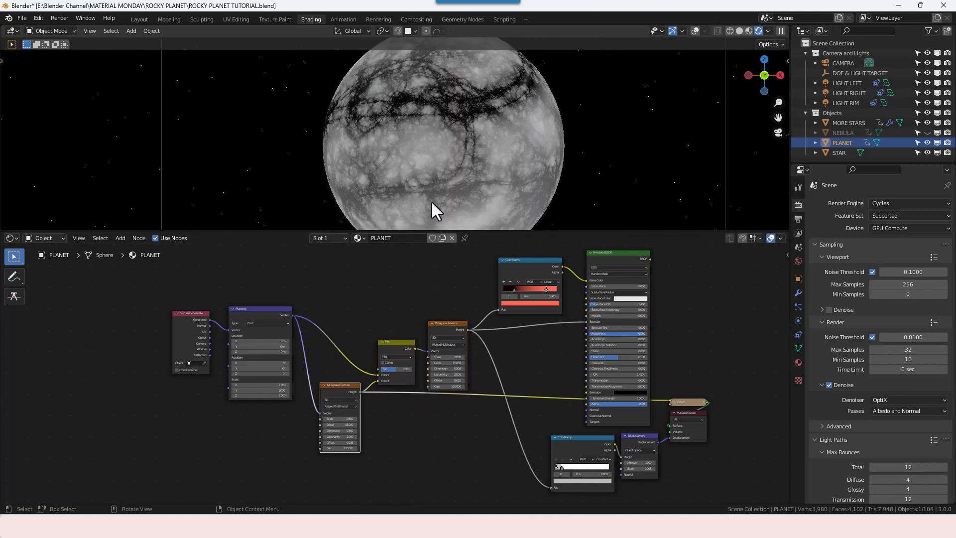
left_click(399, 346, "ctrl+shift")
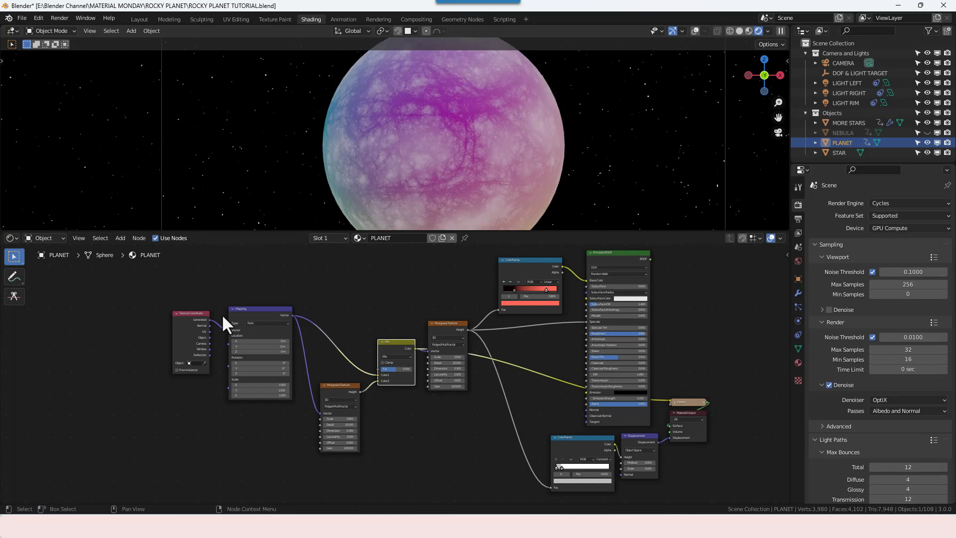
left_click(448, 324, "ctrl+shift")
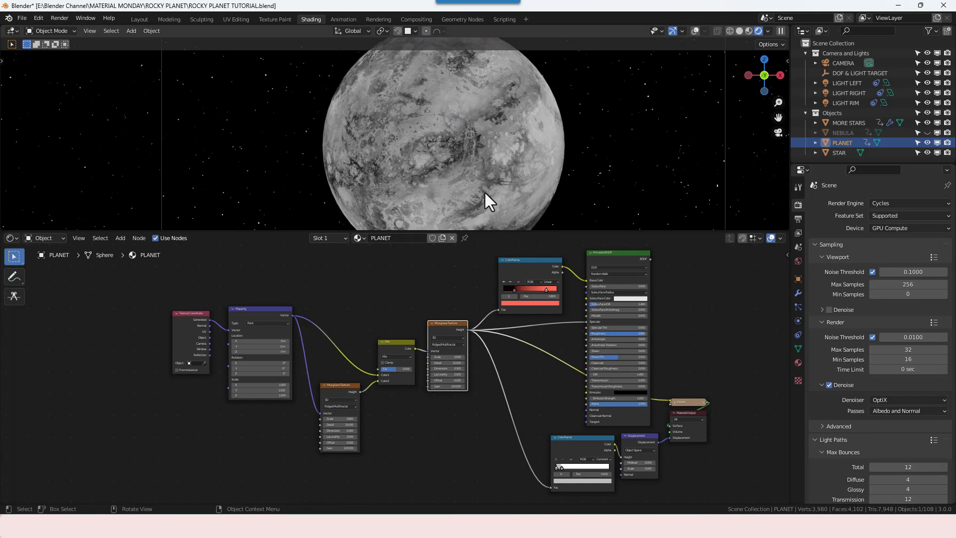
left_click(541, 264, "ctrl+shift")
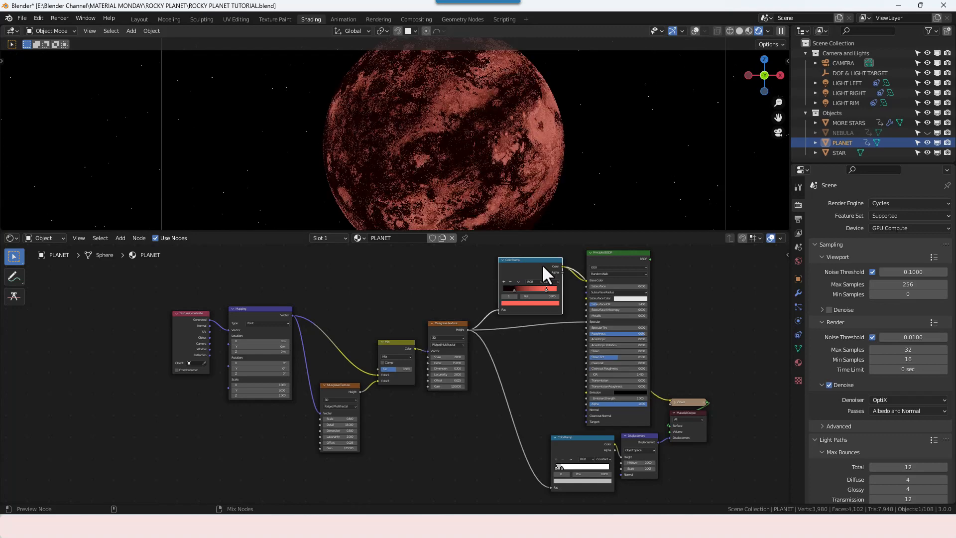
left_click(617, 255, "ctrl+shift")
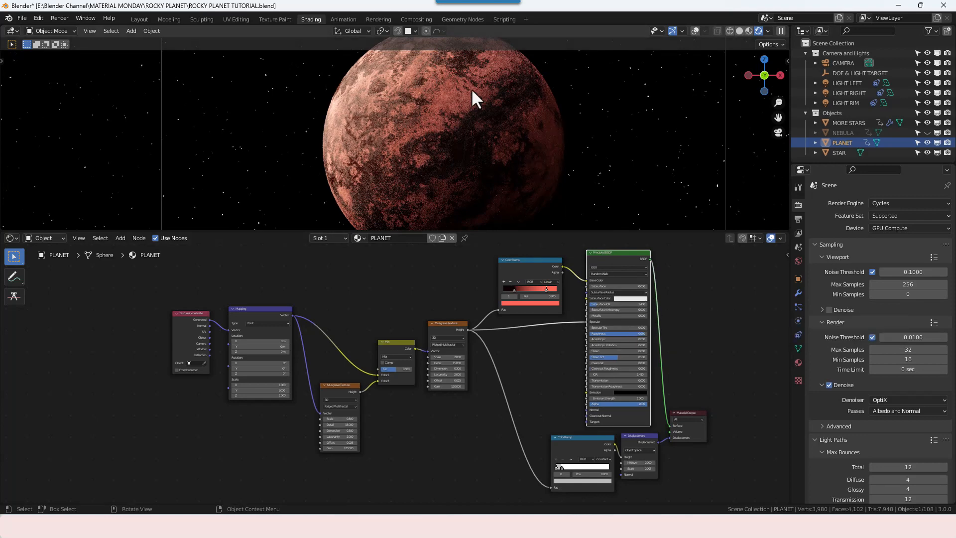
scroll(562, 384, "down", 1)
middle_click_drag(561, 384, 512, 388)
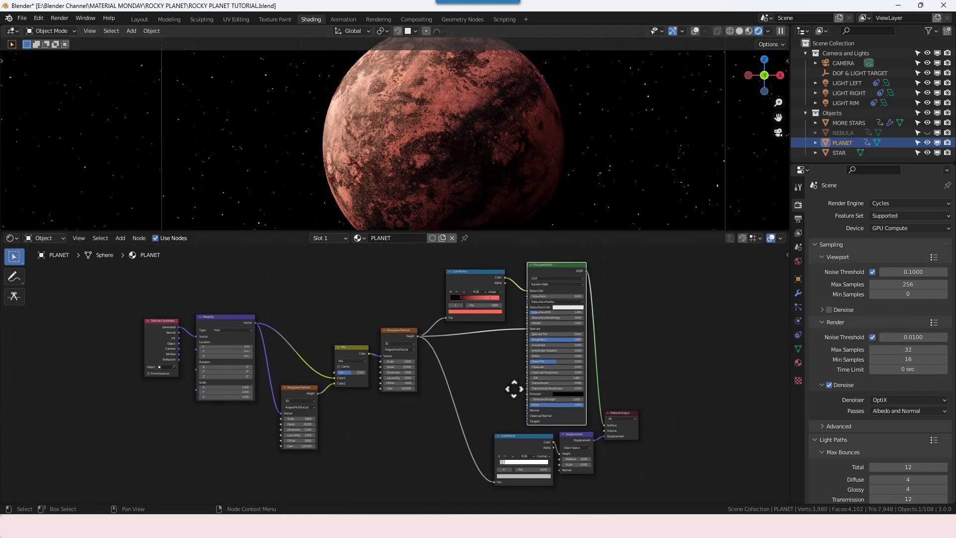
- Look through the camera, unhide the NEBULA object and give it a new material
key("KP_0")
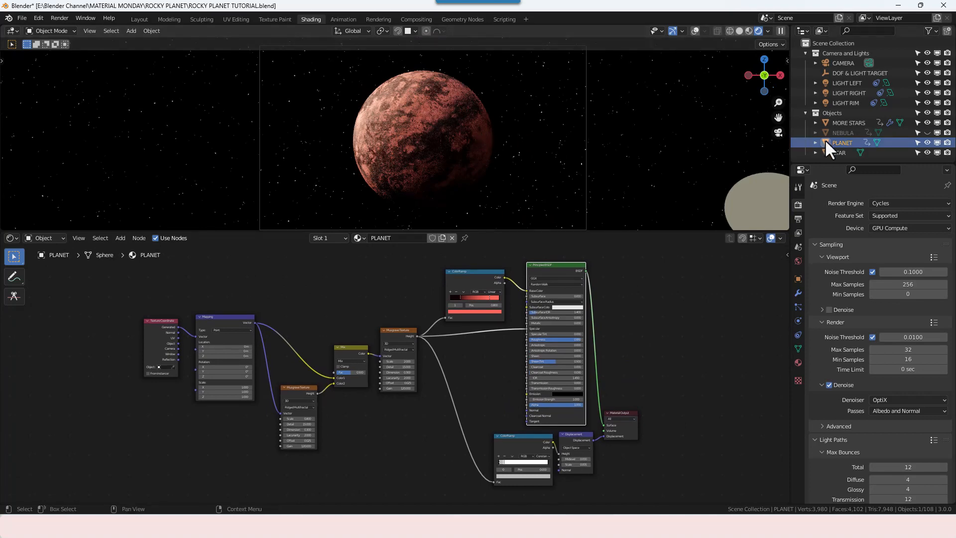
left_click(926, 132)
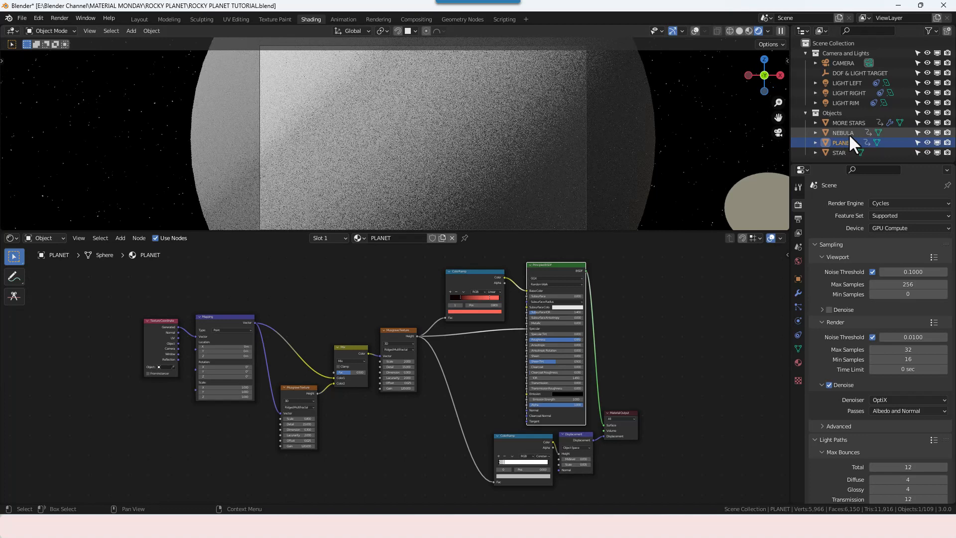
left_click(848, 133)
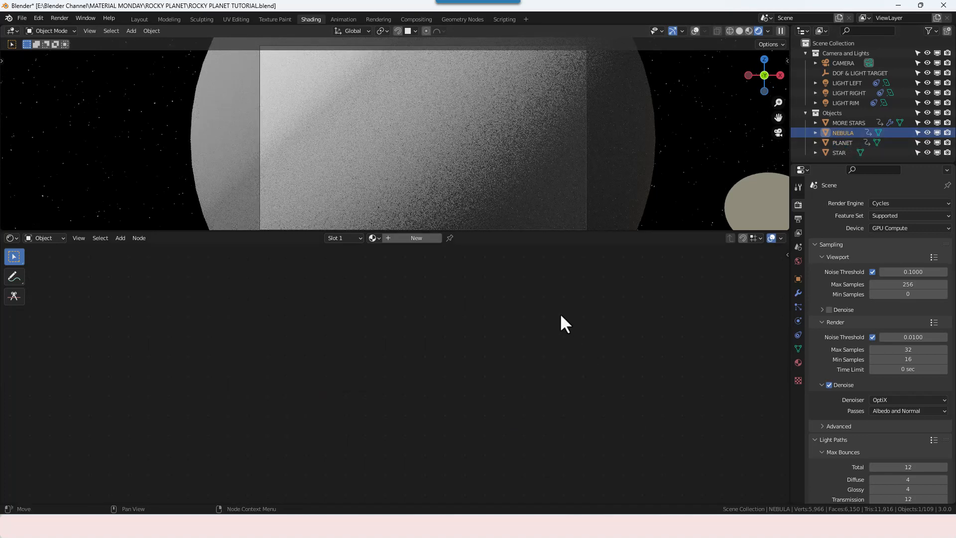
left_click(409, 238)
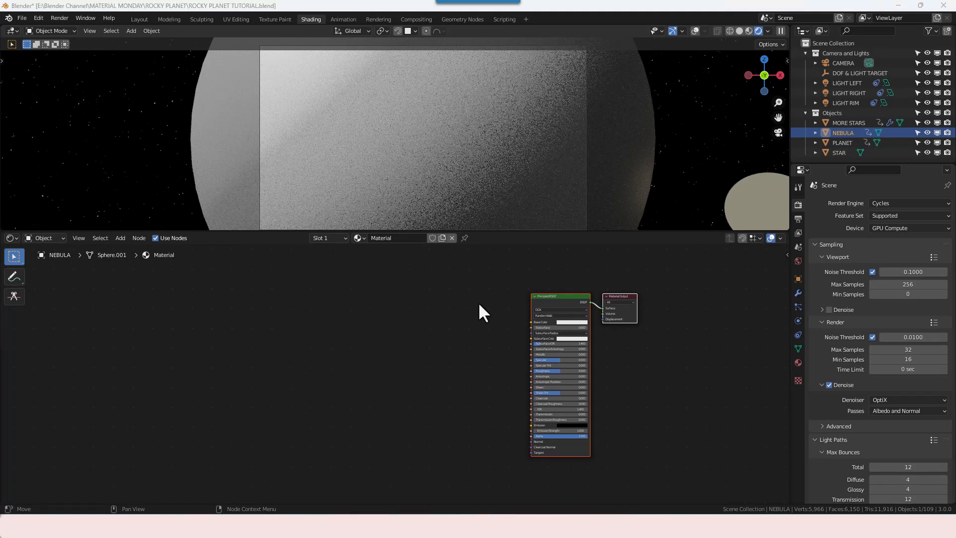
- Replace the nebula's Principled BSDF with a Principled Volume node linked to the Material Output's Volume input
left_click_drag(478, 301, 564, 385)
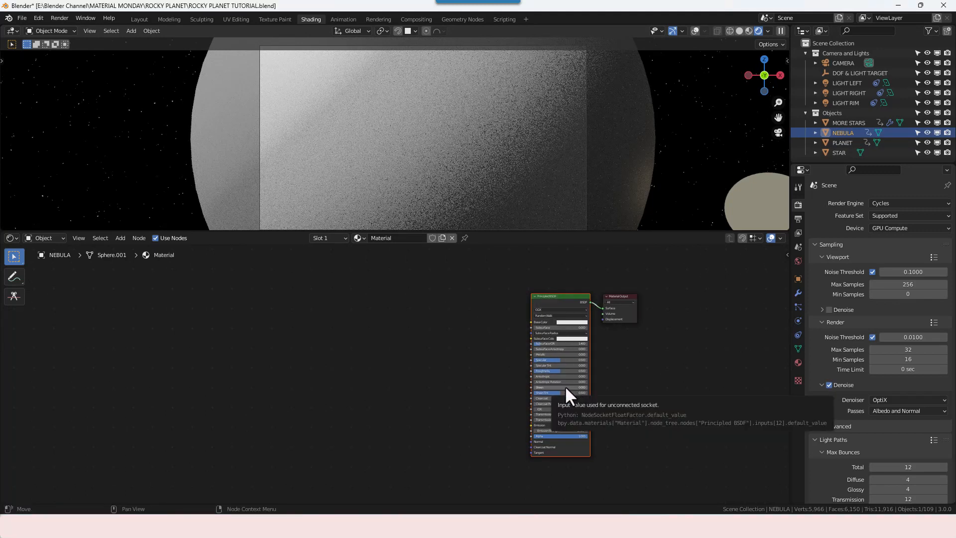
key("x")
key("shift+a")
type("PRIN")
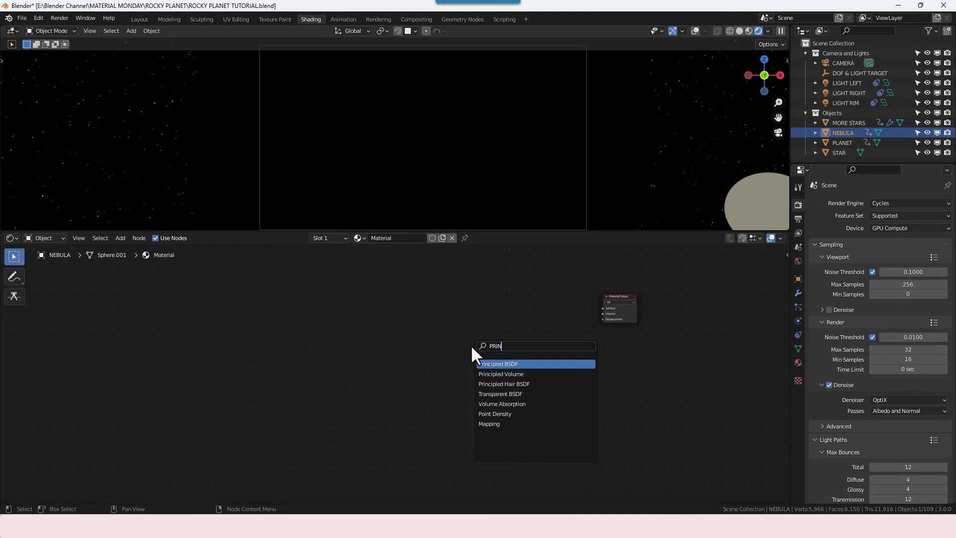
key("Down")
key("Return")
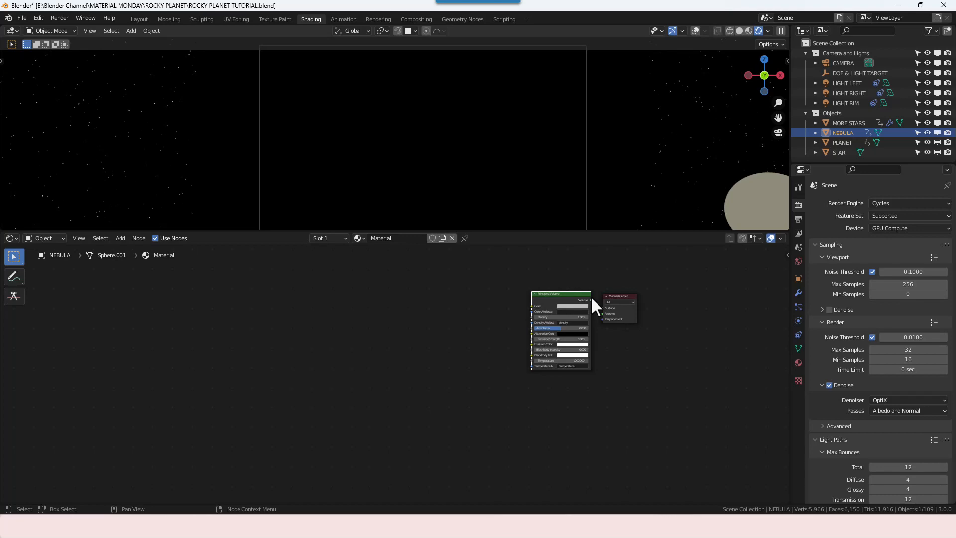
mouse_move(590, 300)
left_mouse_down()
mouse_move(600, 314)
mouse_move(580, 300)
left_mouse_up()
- Add a Noise Texture node well before the Principled Volume in the nebula's node tree
scroll(484, 330, "up", 2)
middle_click_drag(505, 328, 451, 371)
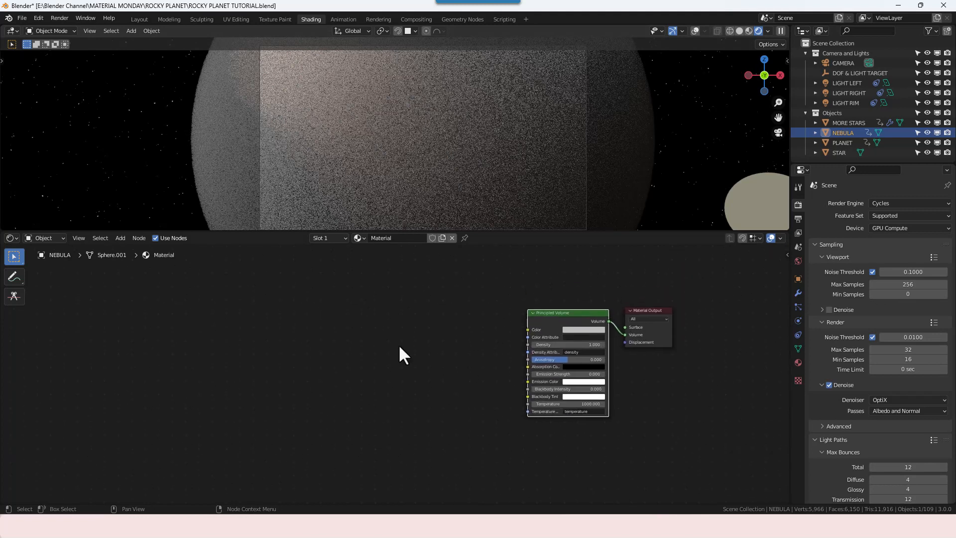
scroll(398, 399, "down", 1)
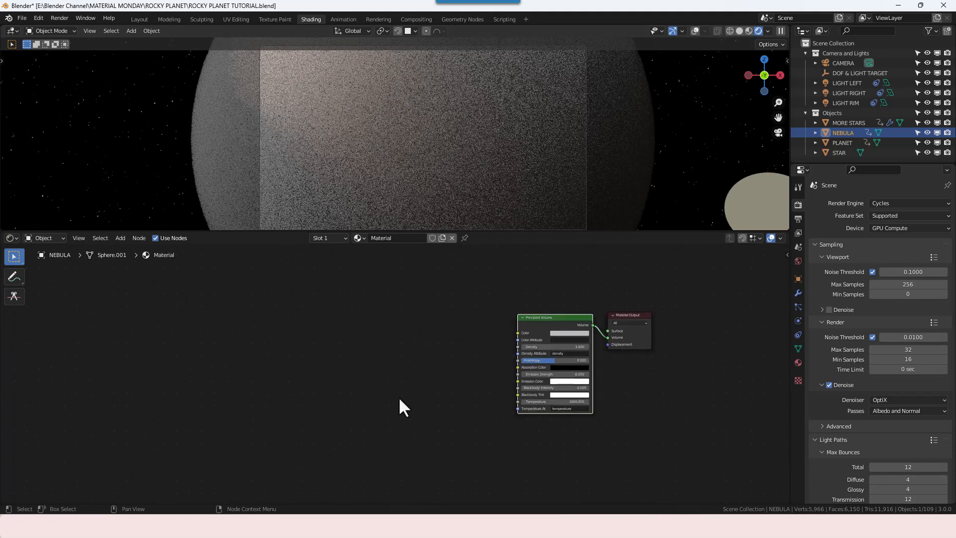
middle_click_drag(415, 380, 493, 364)
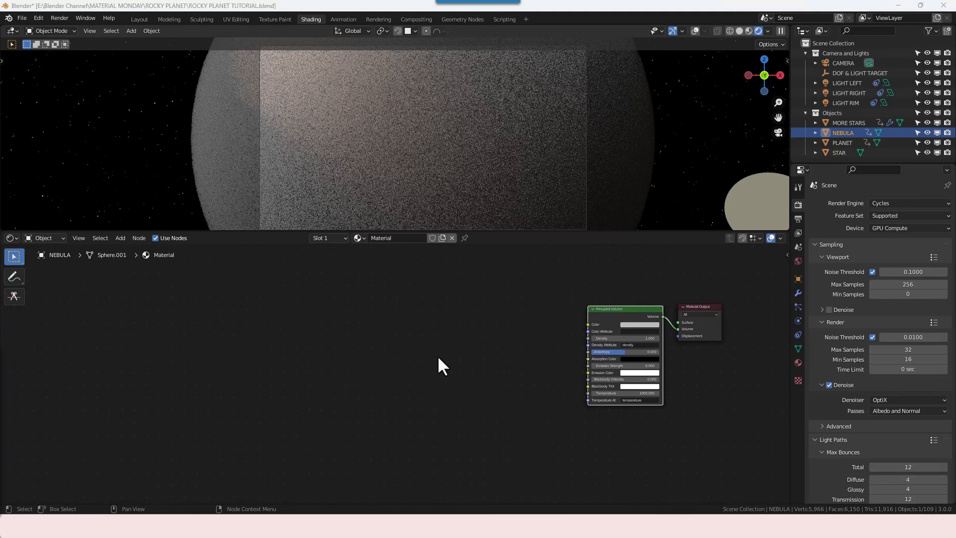
key("shift+a")
left_click(421, 355)
type("NOIS")
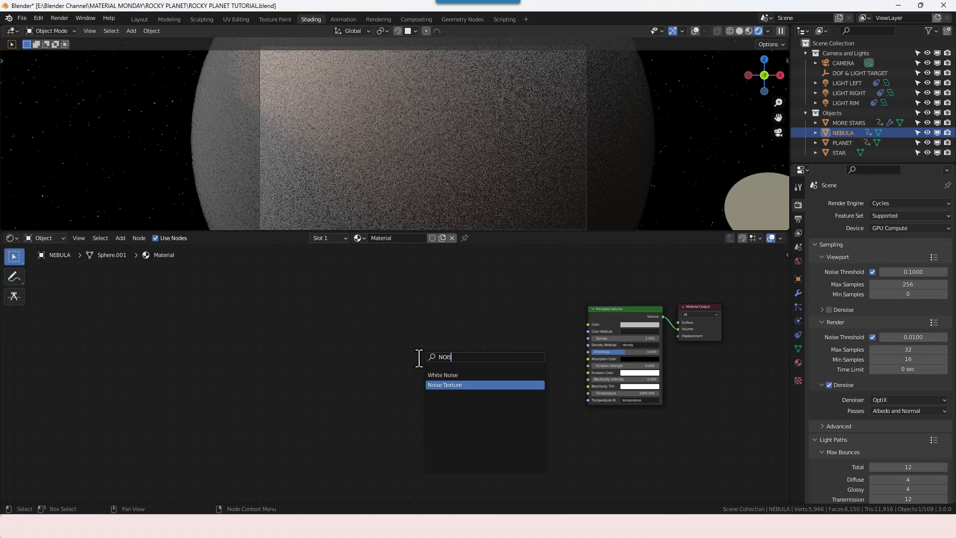
key("Return")
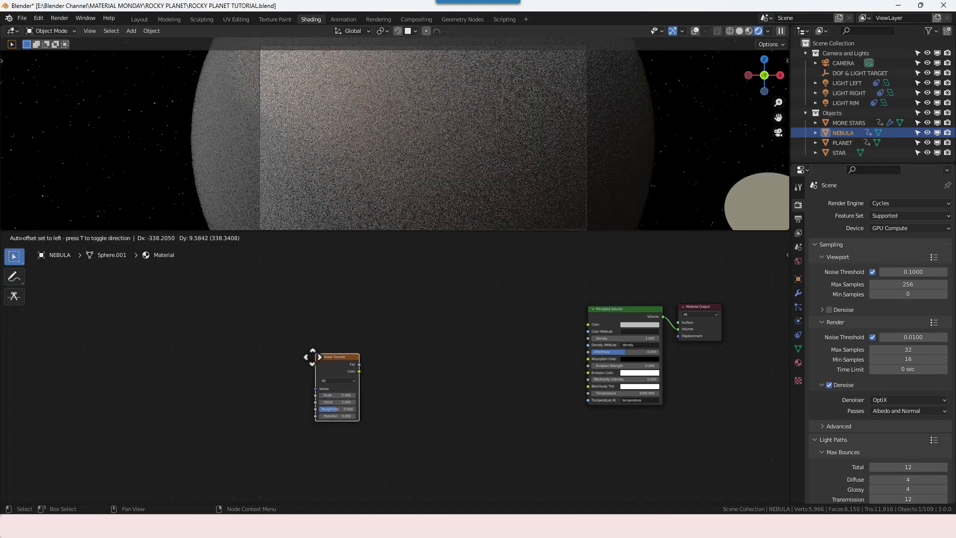
left_click(304, 396)
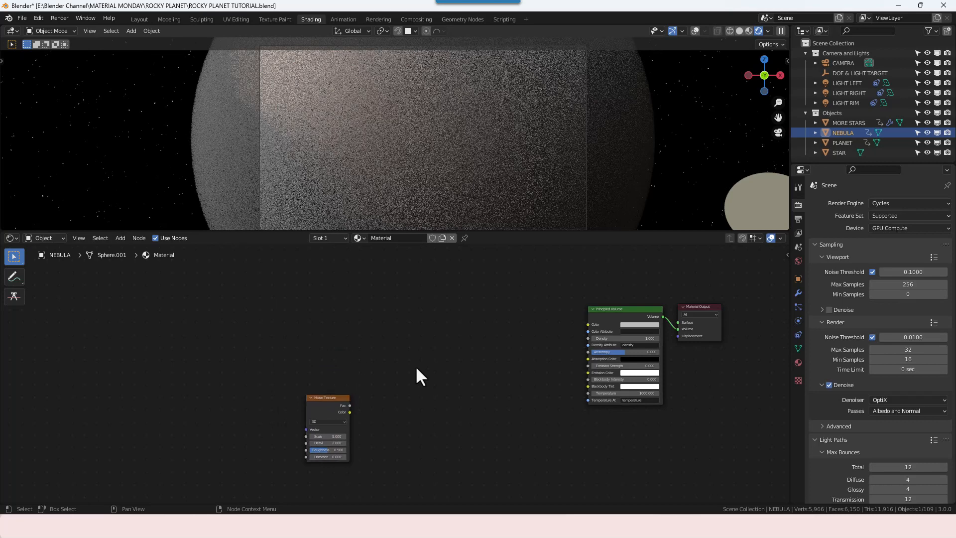
- Add a Musgrave Texture node between the Noise Texture and the Principled Volume
key("shift+a")
left_click(437, 377)
type("MUs")
key("Return")
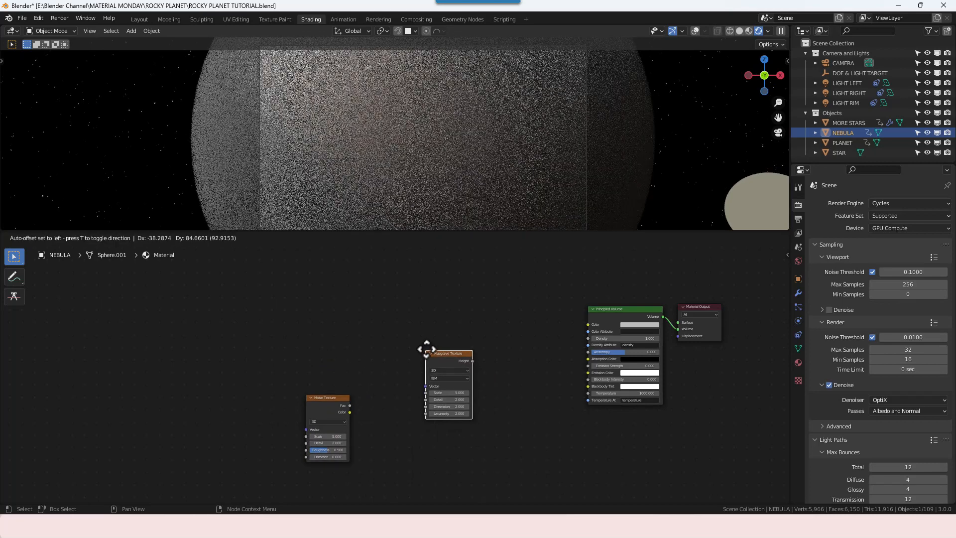
left_click(431, 345)
- Add a Voronoi Texture node between the Musgrave Texture and the Principled Volume
key("shift+a")
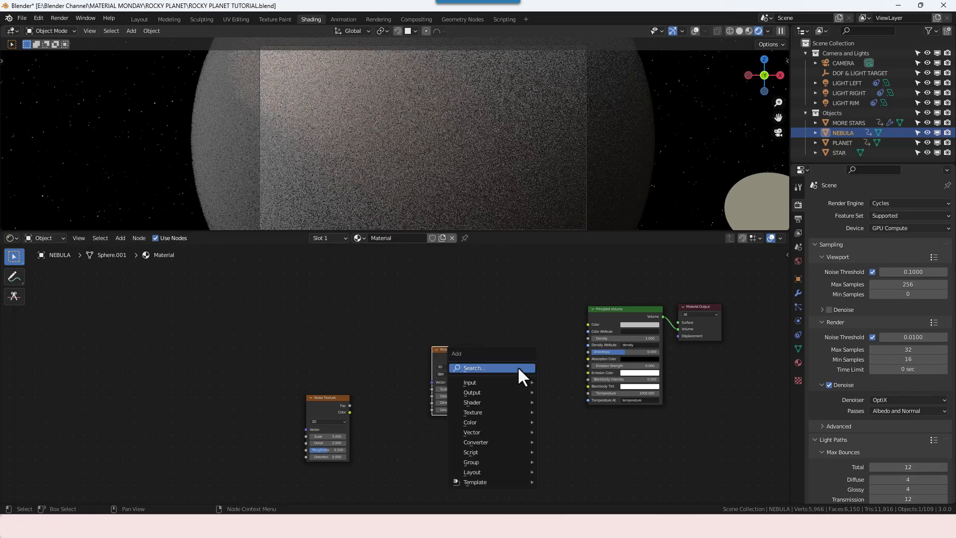
left_click(517, 367)
type("VORO")
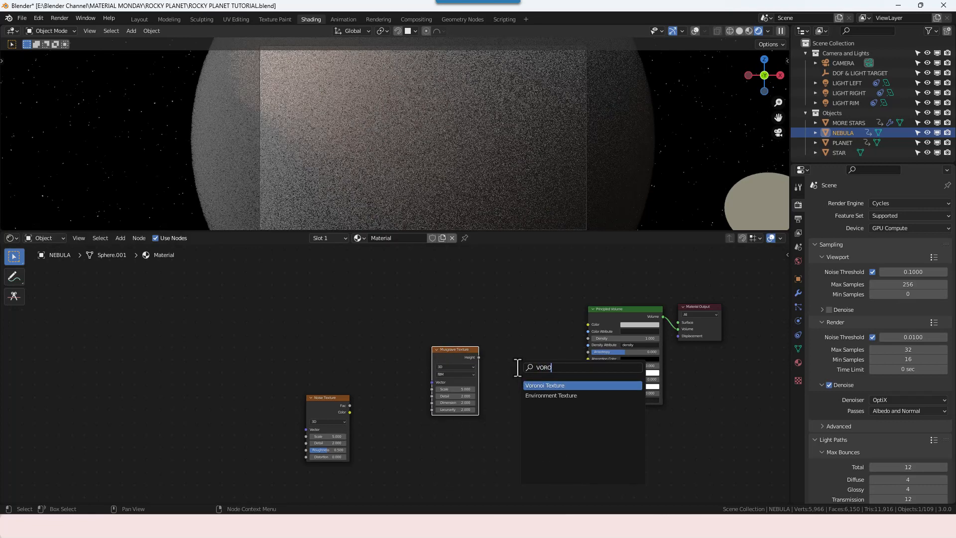
key("Return")
left_click(493, 334)
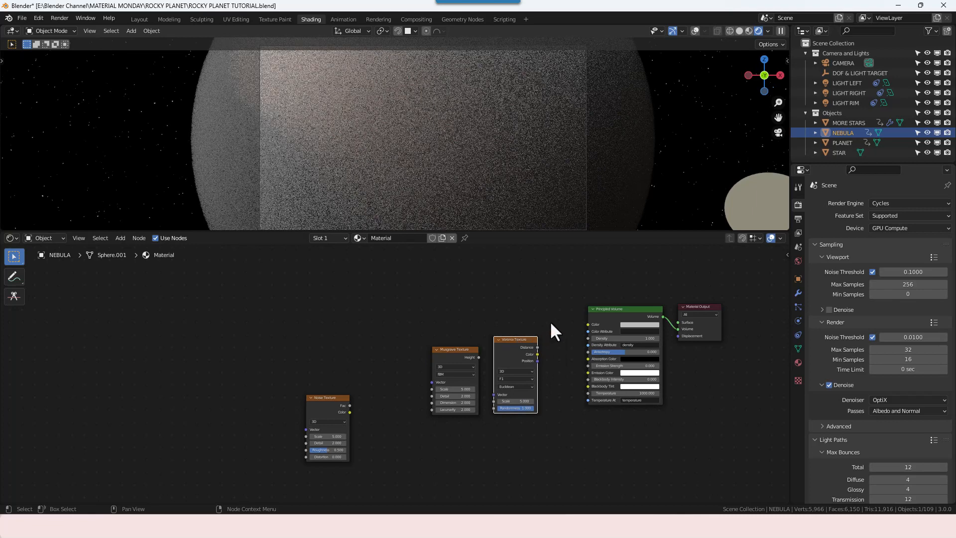
- Move the three texture nodes further from the Principled Volume and add a ColorRamp node in the gap
left_click_drag(418, 332, 544, 411)
left_click_drag(273, 325, 510, 492, "shift")
left_click_drag(510, 353, 345, 356)
key("shift+a")
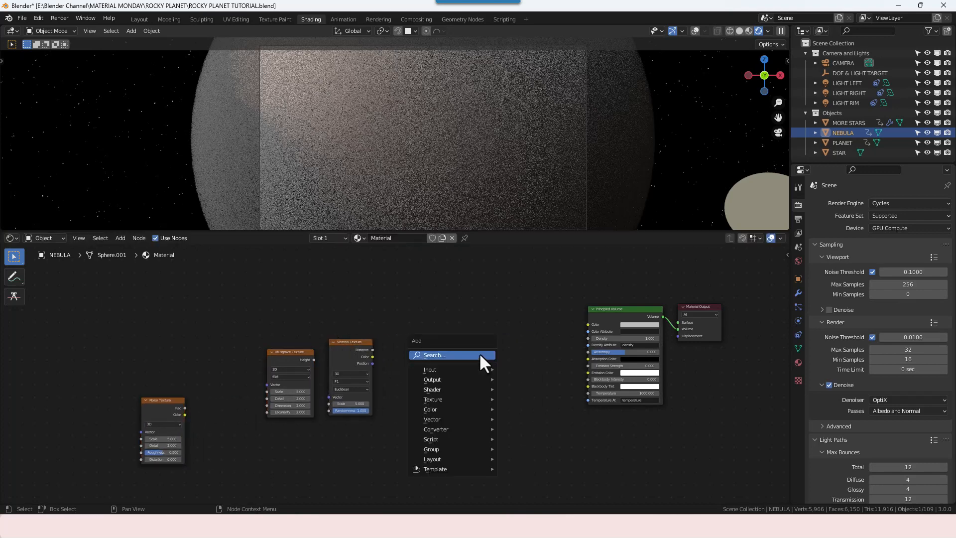
left_click(479, 354)
type("color")
key("Return")
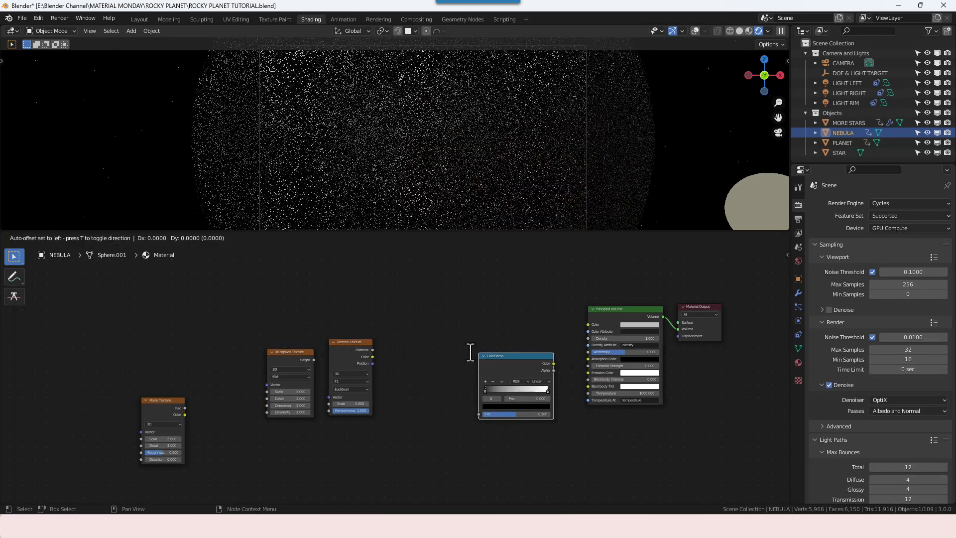
left_click(447, 267)
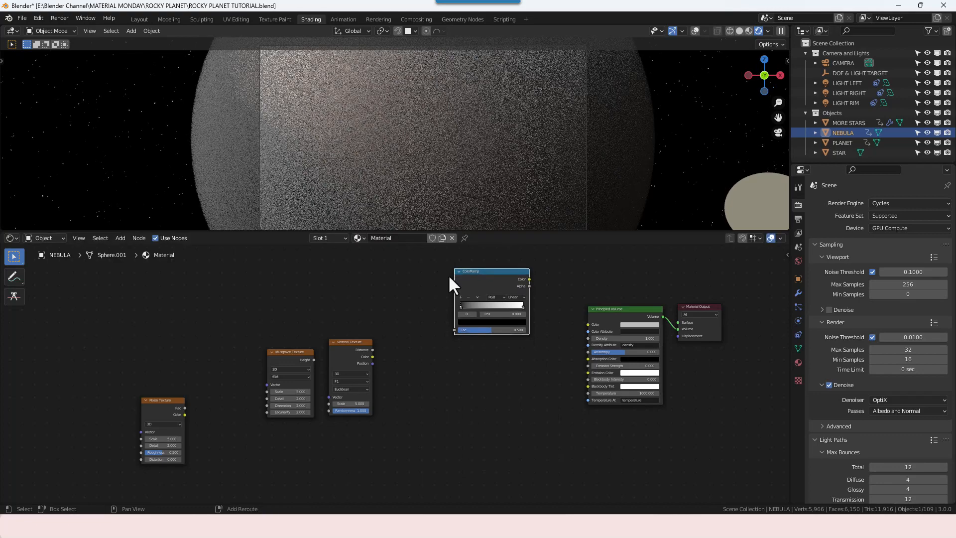
- Duplicate the ColorRamp twice and stack the three ColorRamps in an aligned column
key("shift+d")
left_click(447, 348)
key("shift+d")
left_click(448, 445)
left_click_drag(569, 476, 491, 270)
key("shift+equal")
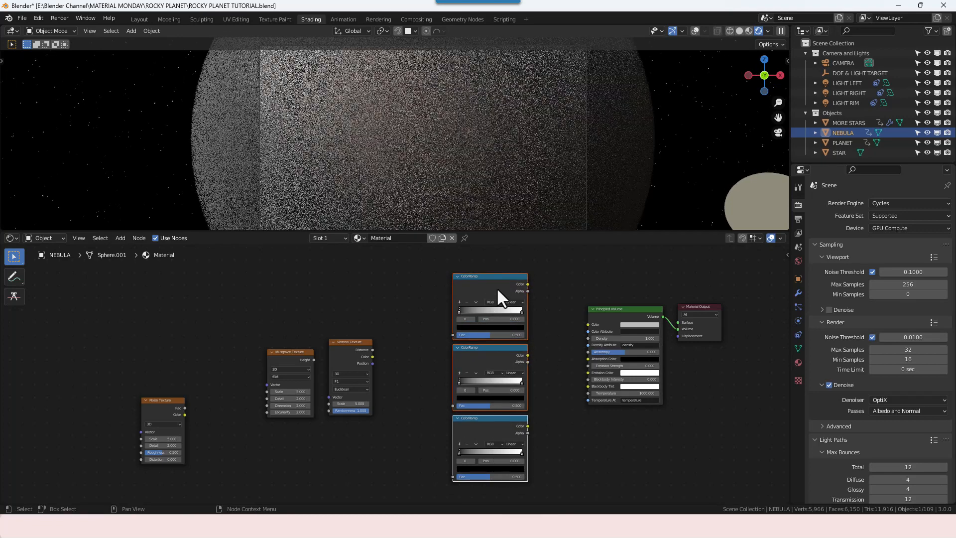
left_click(408, 379)
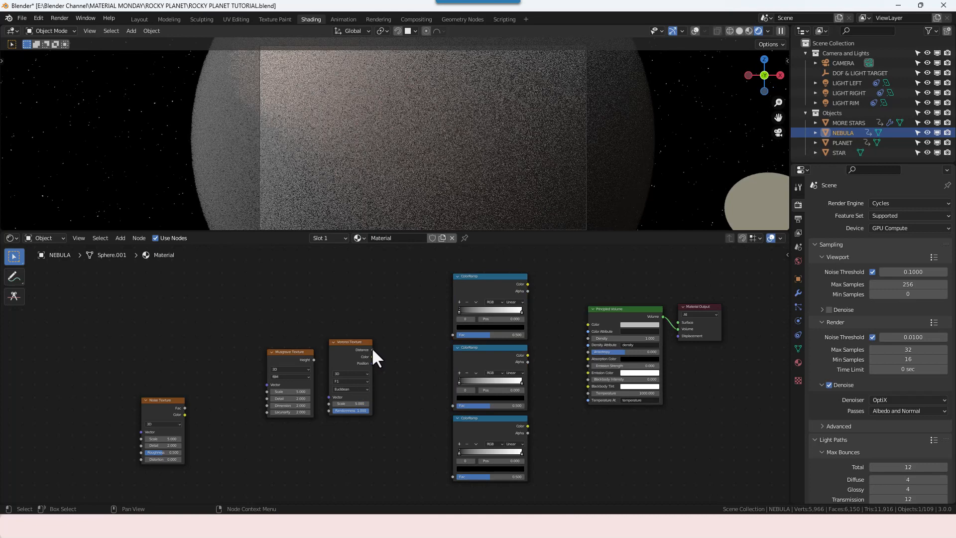
- Link the Voronoi Texture's Distance output to the Fac input of all three ColorRamps
left_click_drag(372, 349, 452, 335)
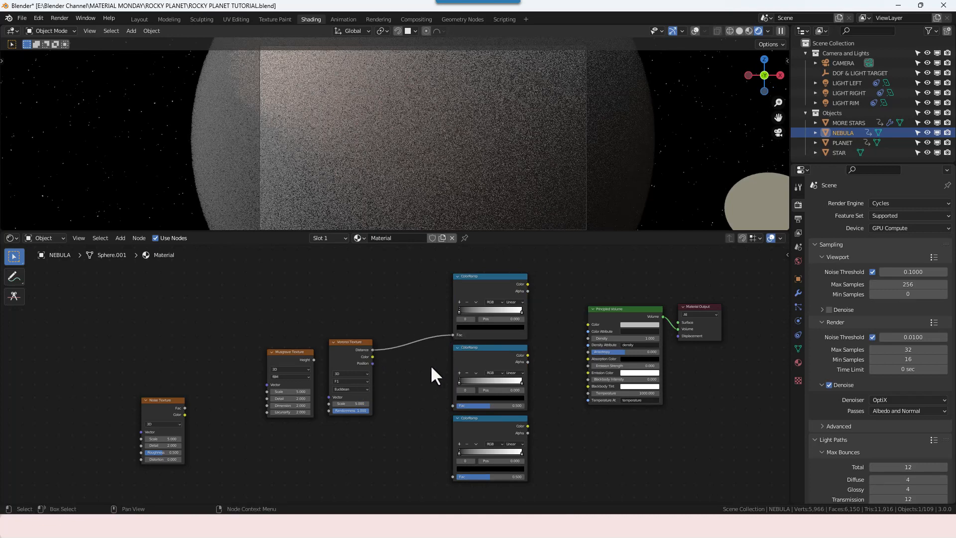
left_click_drag(372, 349, 452, 404)
left_click_drag(372, 349, 450, 476)
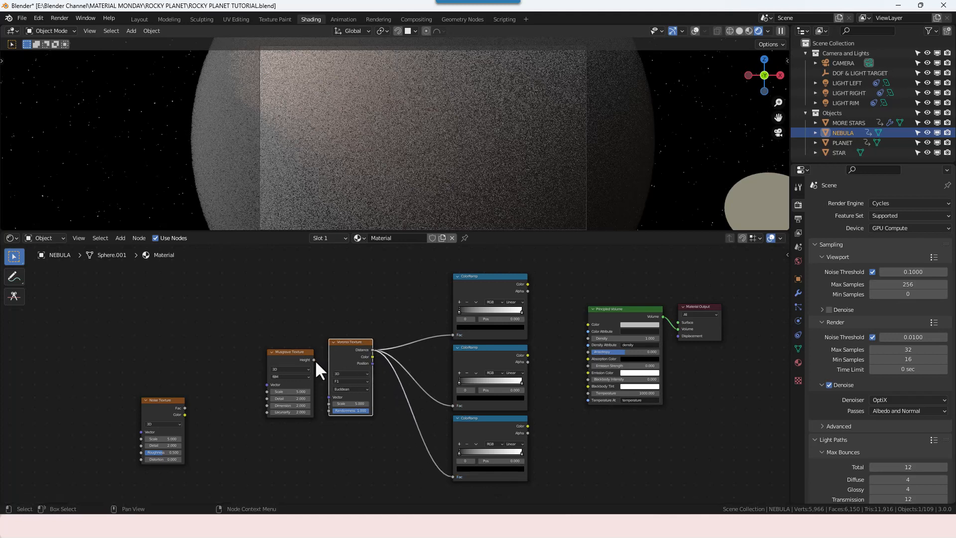
- Link the Musgrave Texture's Height to the Voronoi Texture's Vector and add Mapping and Texture Coordinate nodes before the Musgrave
left_click_drag(313, 359, 328, 397)
left_click(297, 356)
key("ctrl+t")
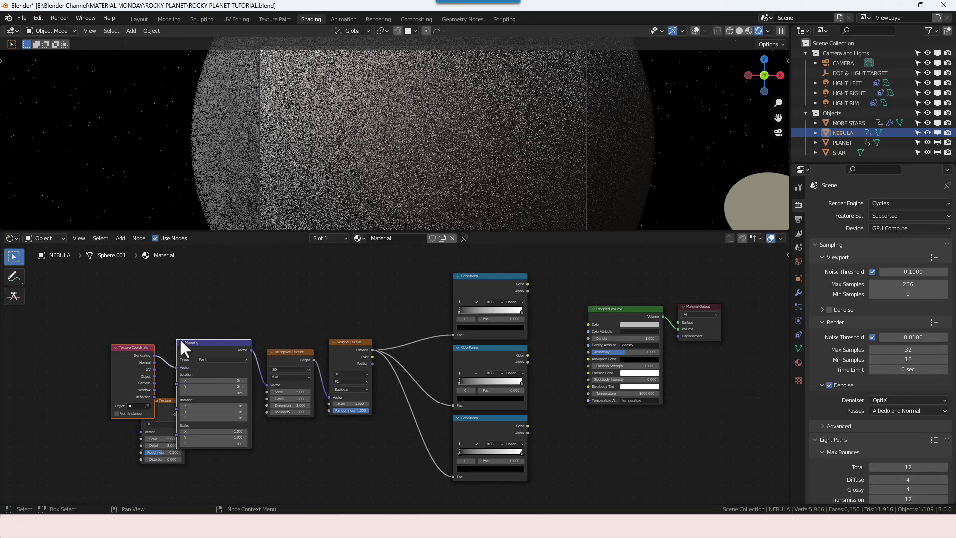
- Insert the Noise Texture before the Mapping node, linking Texture Coordinate's Object output to its Vector and its Fac to Mapping's Vector
left_click(144, 353)
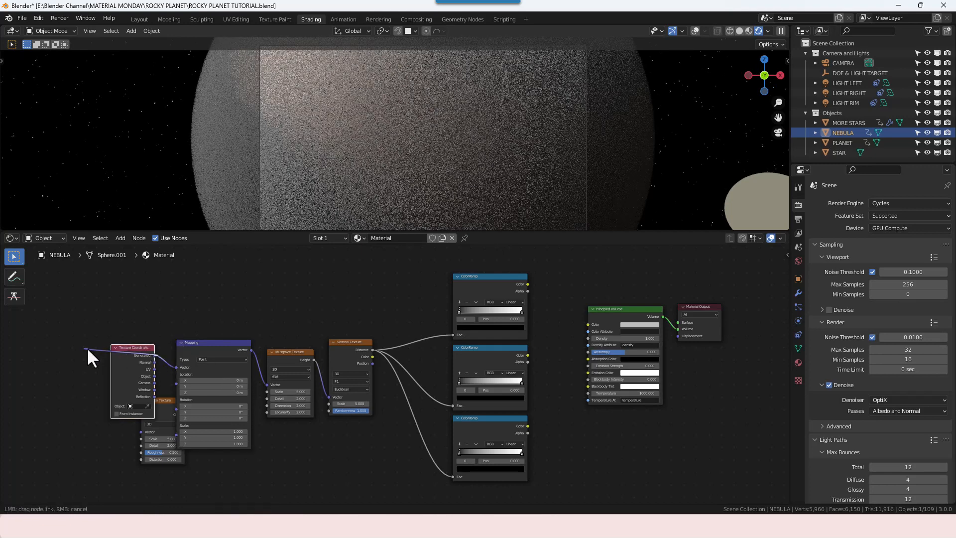
left_click_drag(123, 350, 177, 366)
left_click_drag(160, 402, 130, 401)
left_click_drag(174, 366, 143, 374)
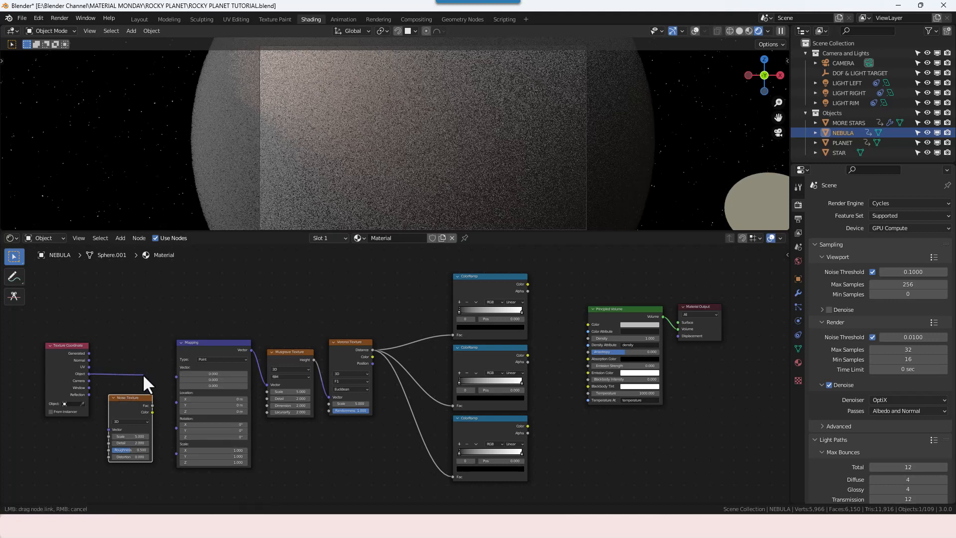
left_click_drag(109, 427, 108, 429)
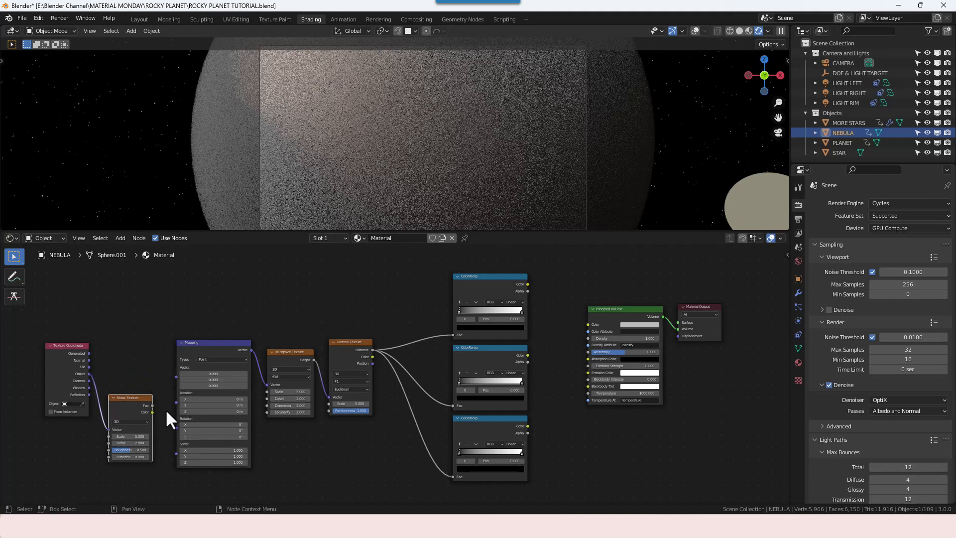
left_click_drag(151, 402, 137, 367)
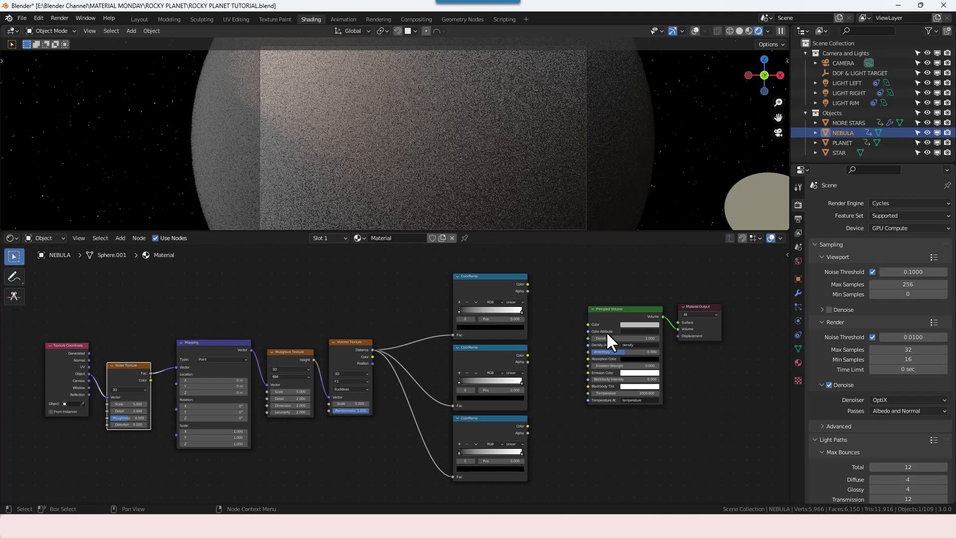
- Add a Layer Weight node between the ColorRamps and the Principled Volume
middle_click_drag(553, 332, 500, 334)
key("shift+a")
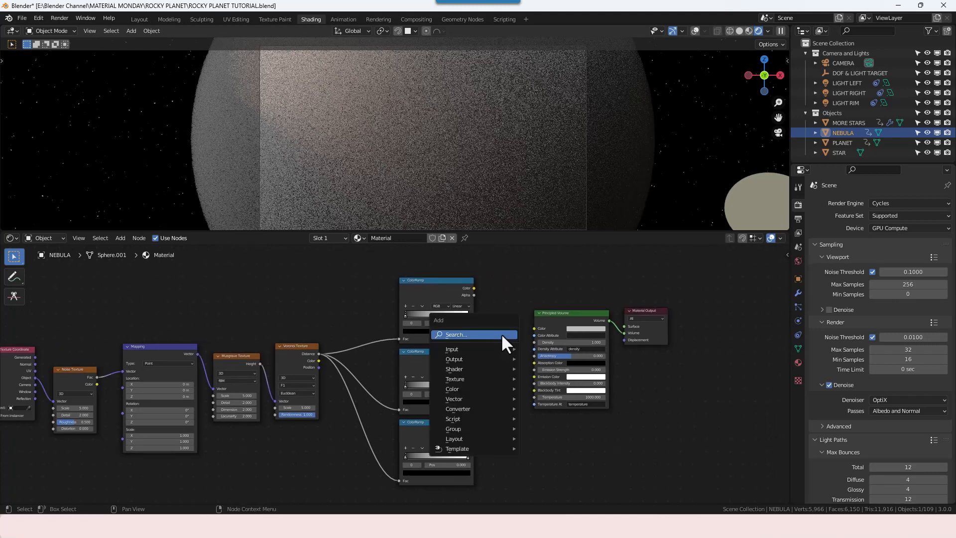
left_click(501, 333)
type("Lay")
key("Return")
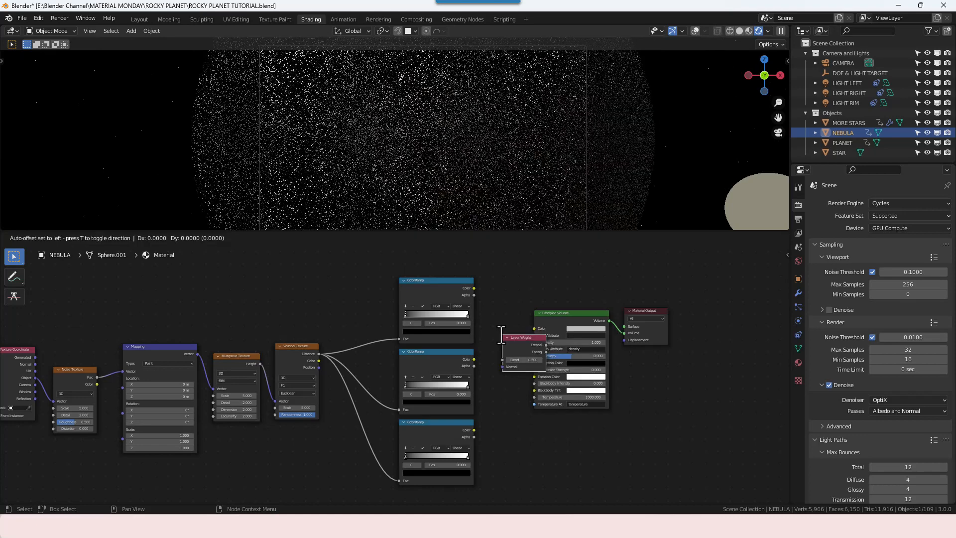
left_click(480, 313)
- Space out the Layer Weight, Principled Volume and Material Output nodes further from the ColorRamps
left_click_drag(491, 296, 683, 386)
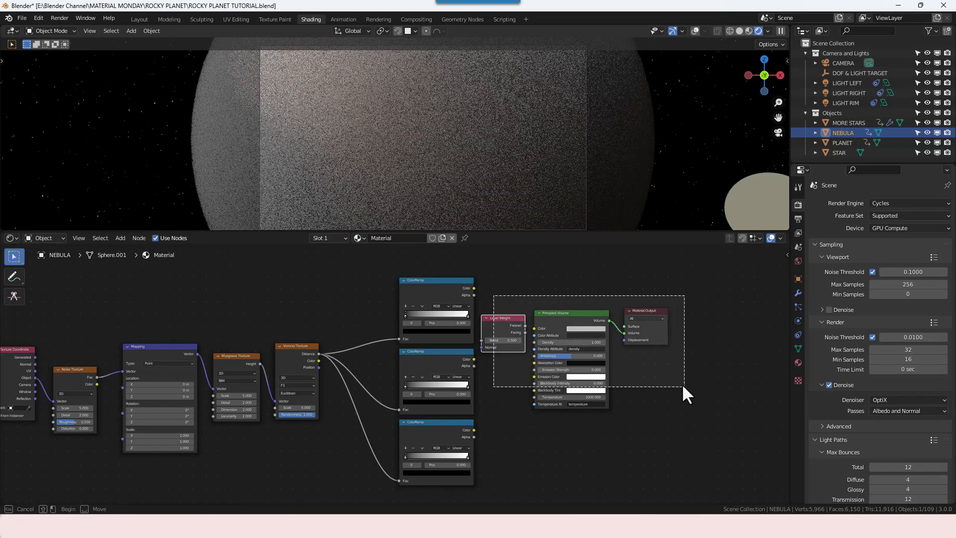
key("g")
key("Escape")
left_click(525, 328)
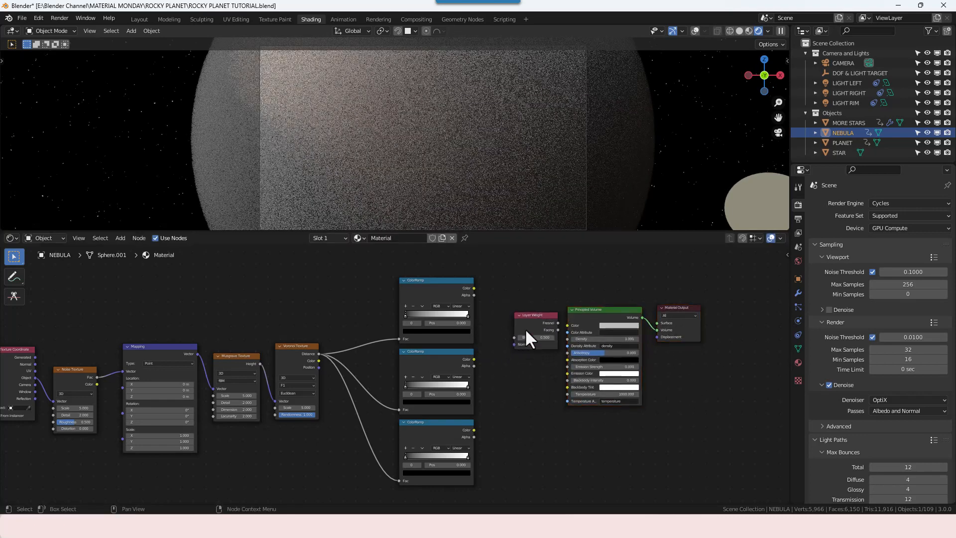
key("g")
left_click(529, 331)
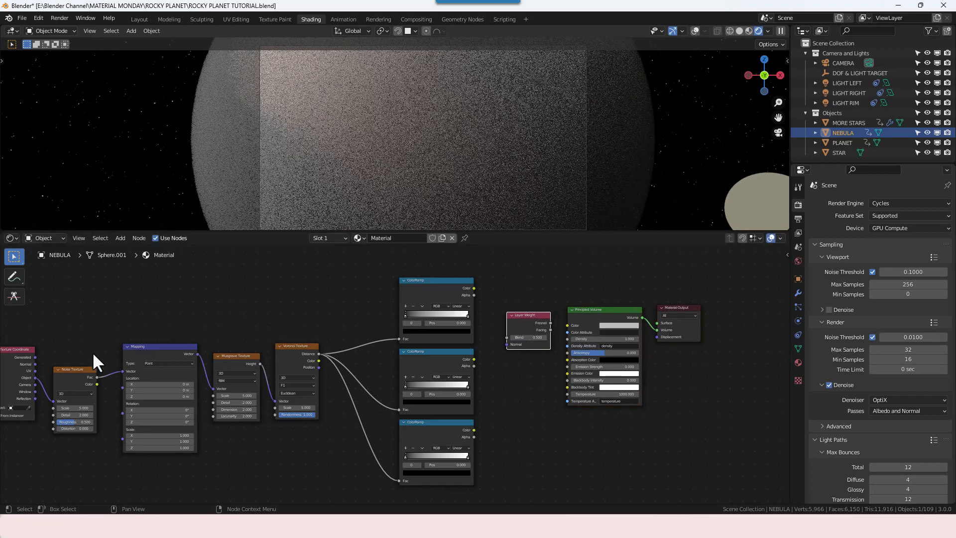
- Link Texture Coordinate's Object output to Layer Weight's Normal and the upper ColorRamp's Color to its Blend input
left_click_drag(34, 377, 506, 344)
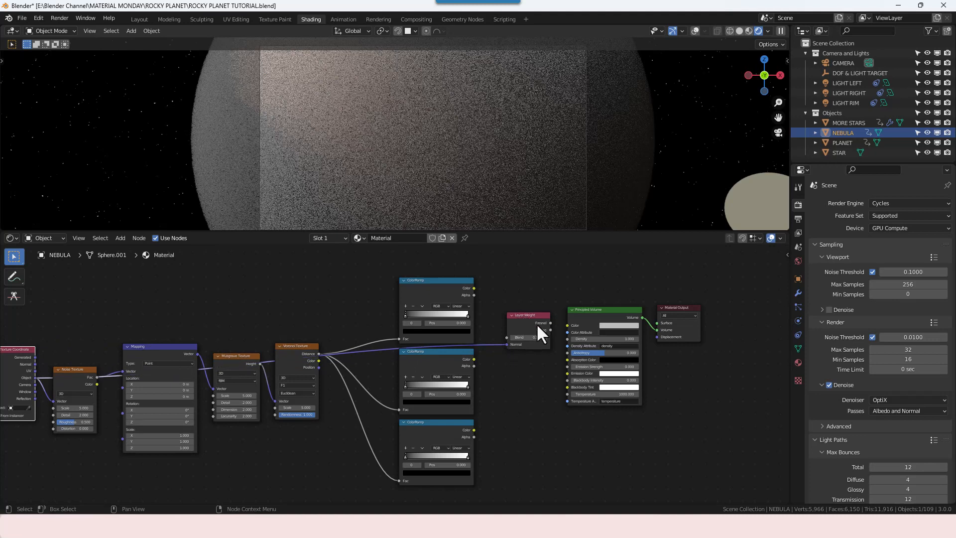
left_click_drag(474, 288, 484, 297)
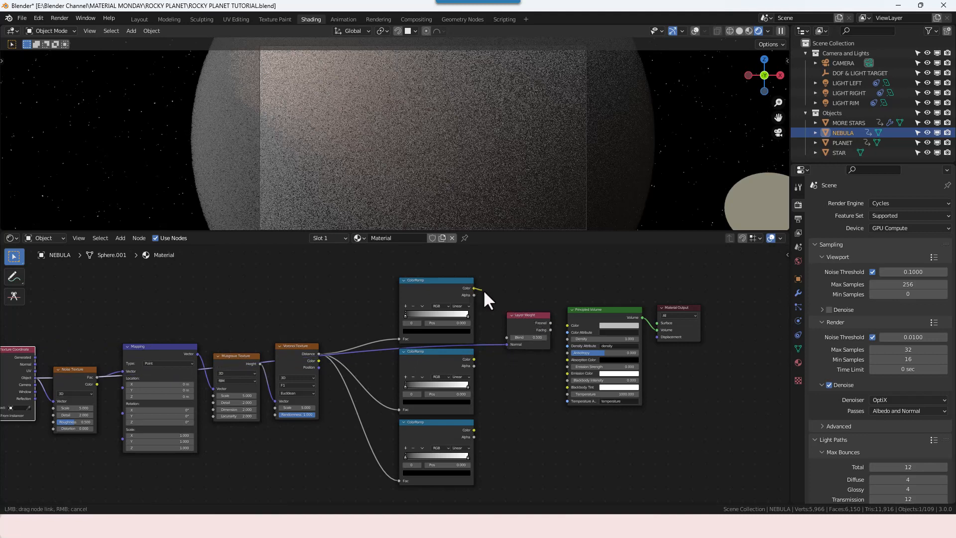
left_click_drag(501, 335, 505, 339)
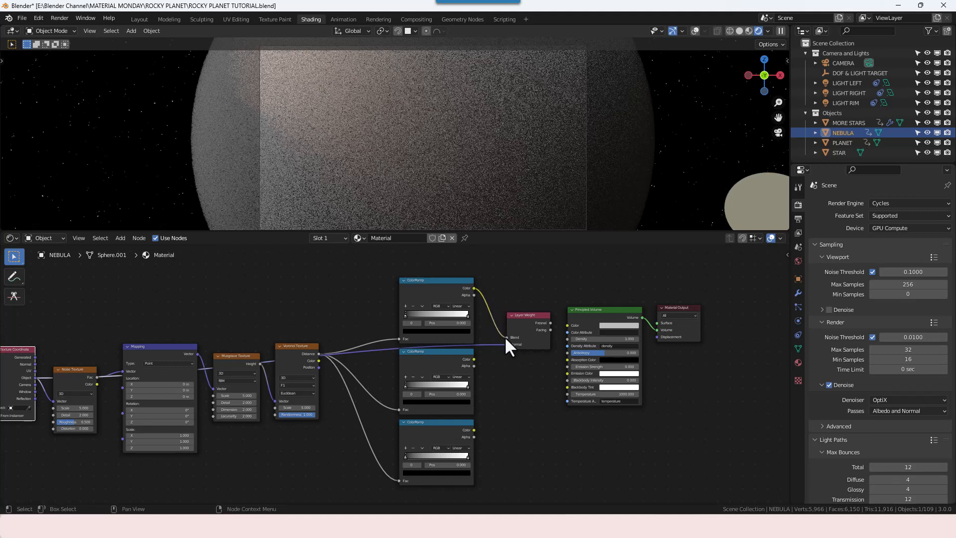
- Make room before the Principled Volume and add a MixRGB node between it and the Layer Weight
middle_click_drag(541, 356, 515, 354)
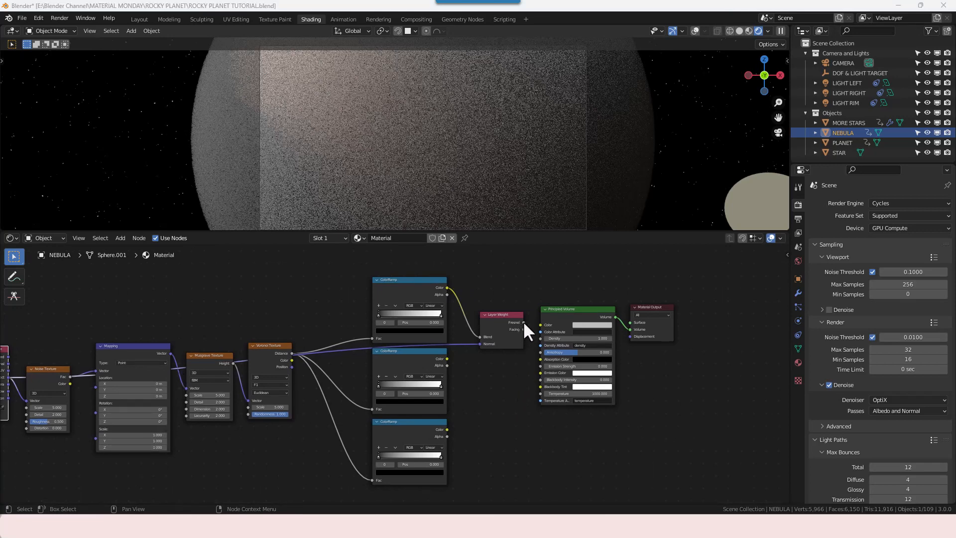
left_click_drag(546, 290, 716, 353)
left_click_drag(572, 310, 659, 312)
left_click(580, 318)
key("shift+a")
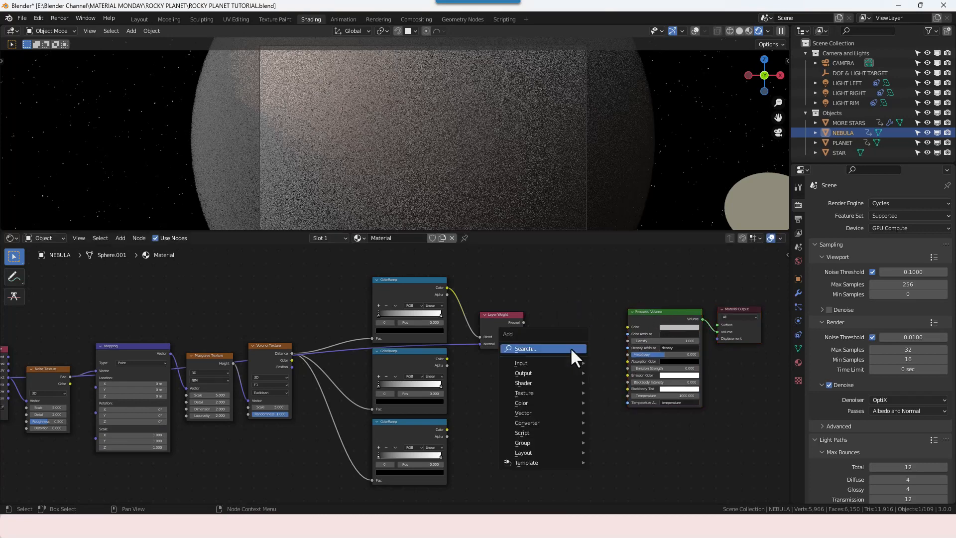
left_click(569, 347)
type("x")
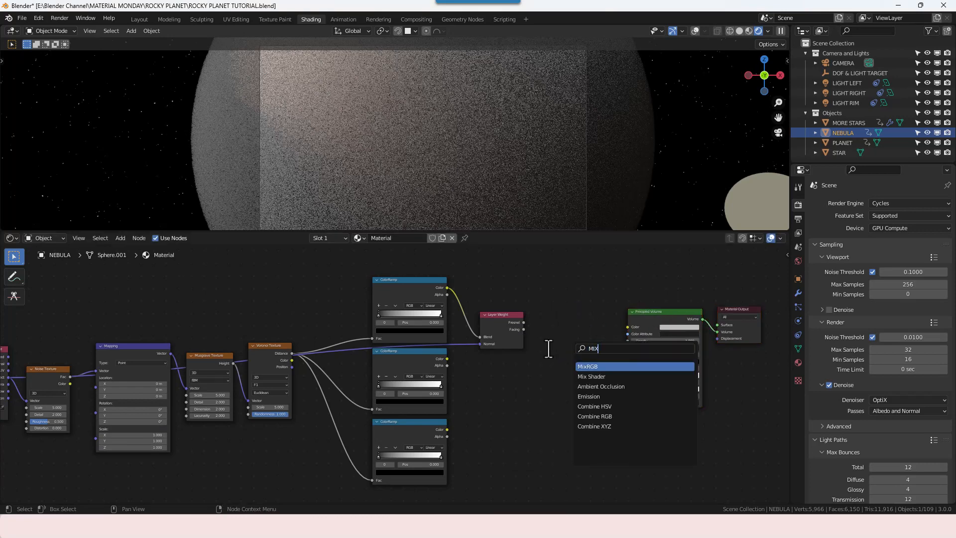
key("Return")
left_click(533, 314)
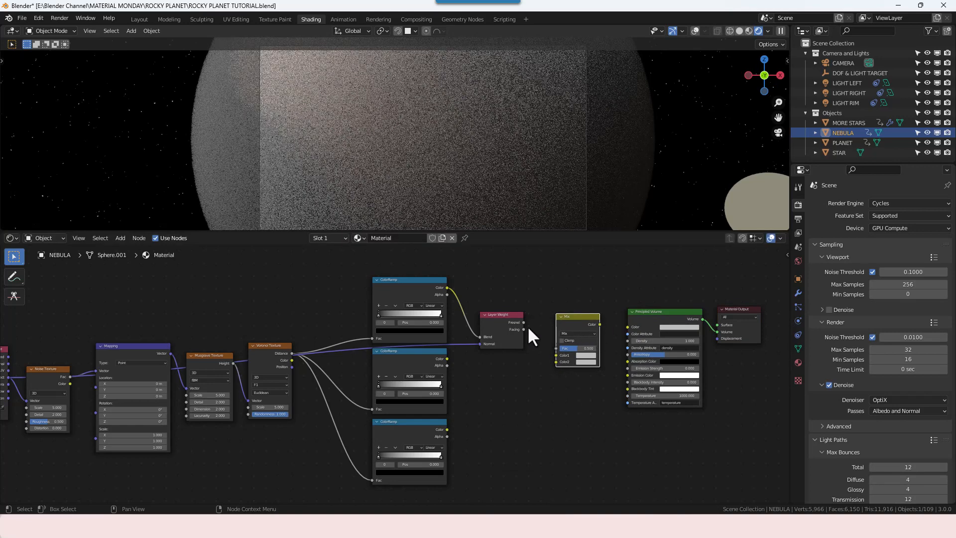
- Link Layer Weight's Fresnel to the Mix node's Fac and the Mix node's Color to the Principled Volume's Density
left_click_drag(524, 323, 554, 346)
scroll(537, 397, "right", 2, "ctrl")
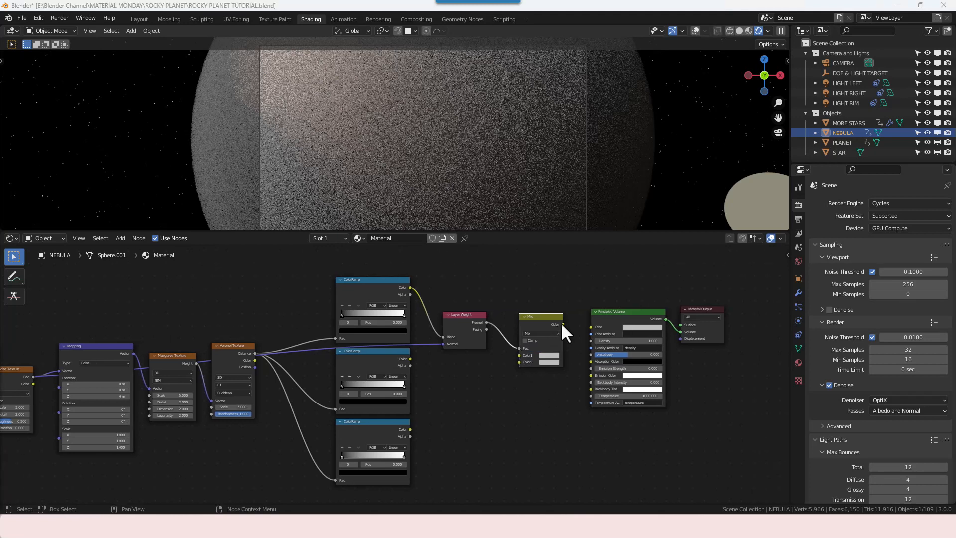
left_click_drag(563, 324, 590, 340)
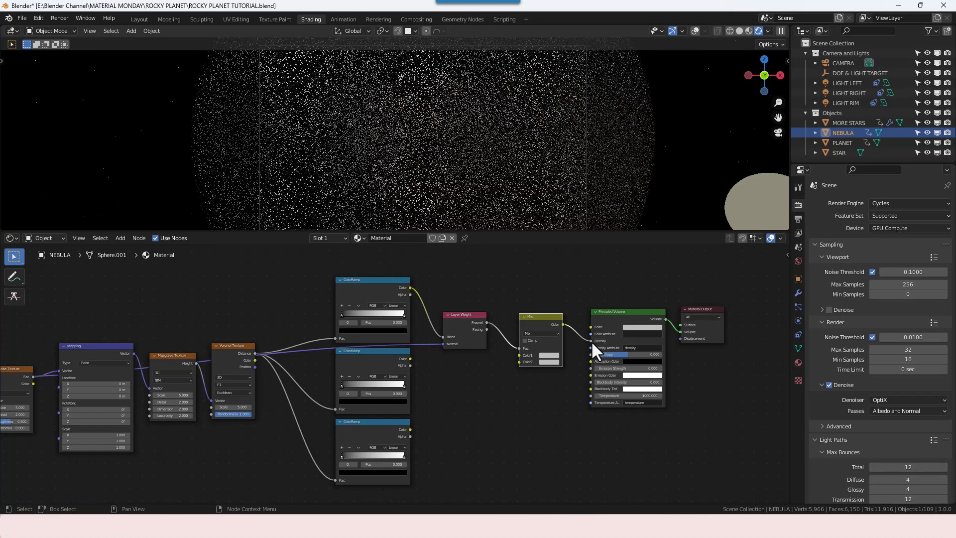
- Add a Bright Contrast node below the Layer Weight node
middle_click_drag(500, 372, 537, 370)
left_click(511, 362)
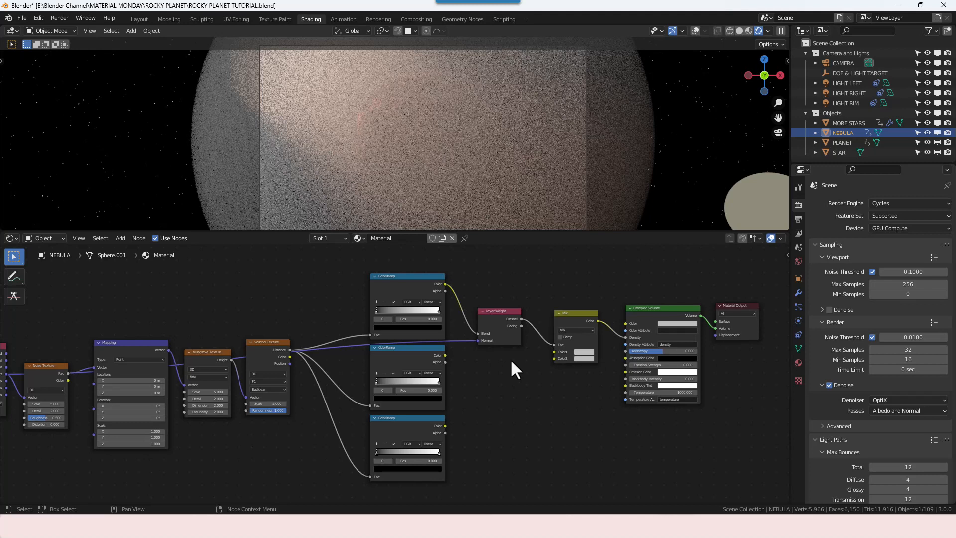
key("shift+a")
type("BRIGHT")
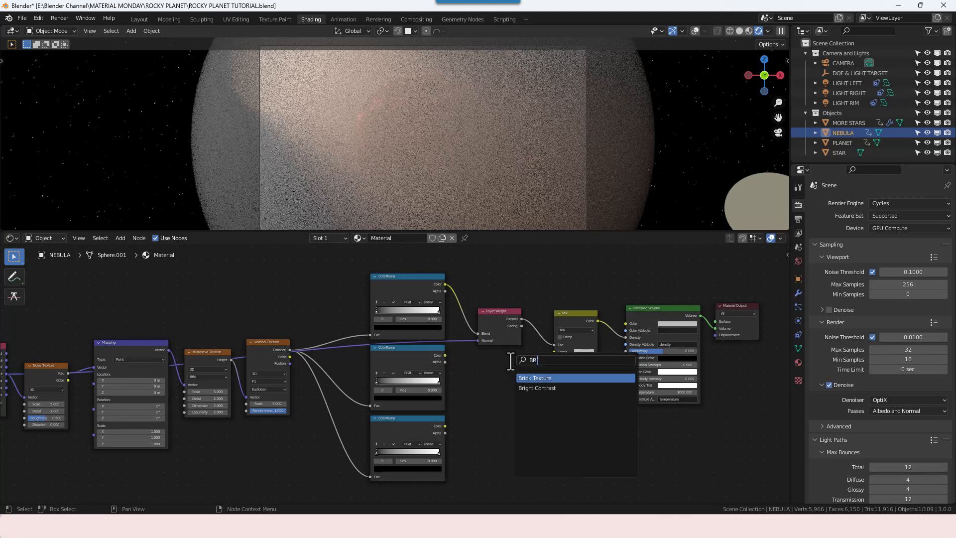
key("Return")
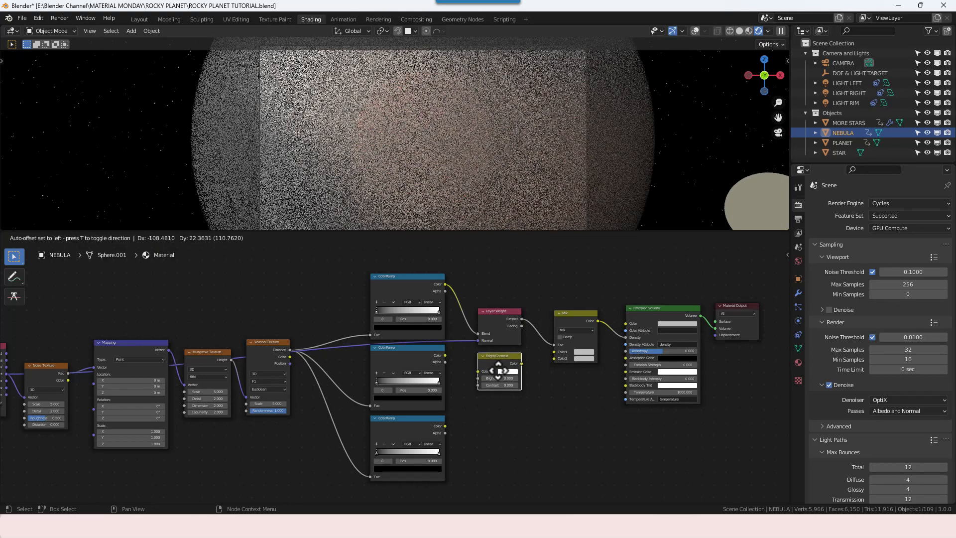
left_click(498, 370)
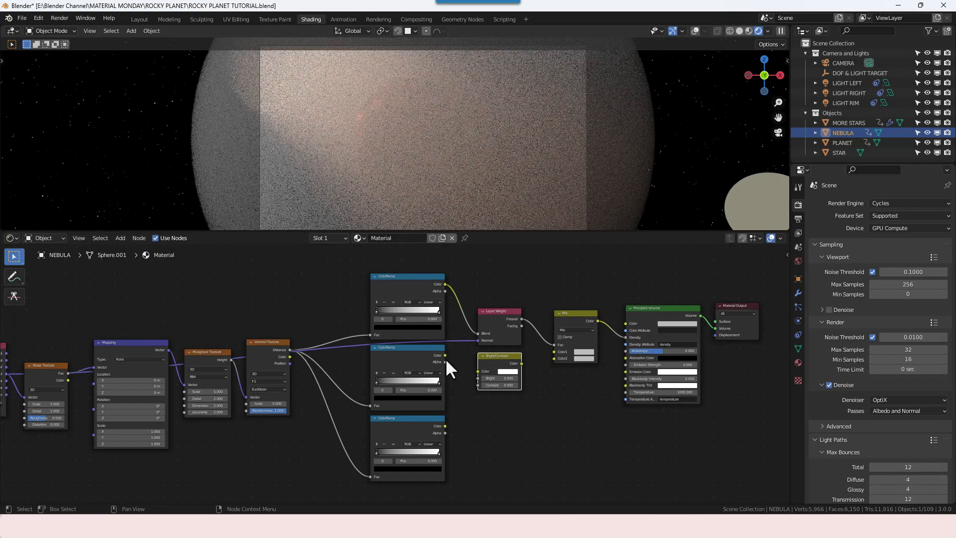
- Route the middle ColorRamp's Color through the Bright Contrast node into the Mix node's Color1 and set Color2 to black
left_click_drag(446, 356, 526, 366)
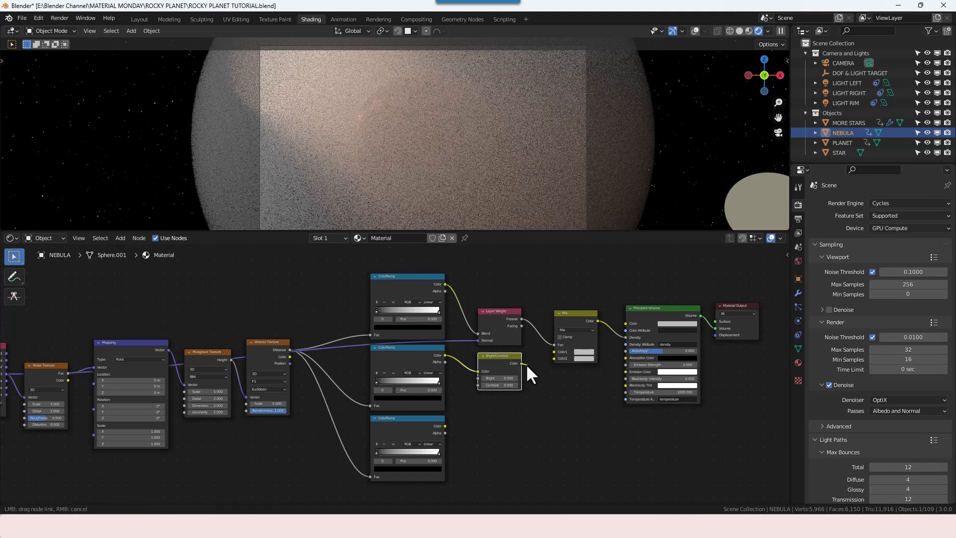
left_click_drag(552, 351, 553, 352)
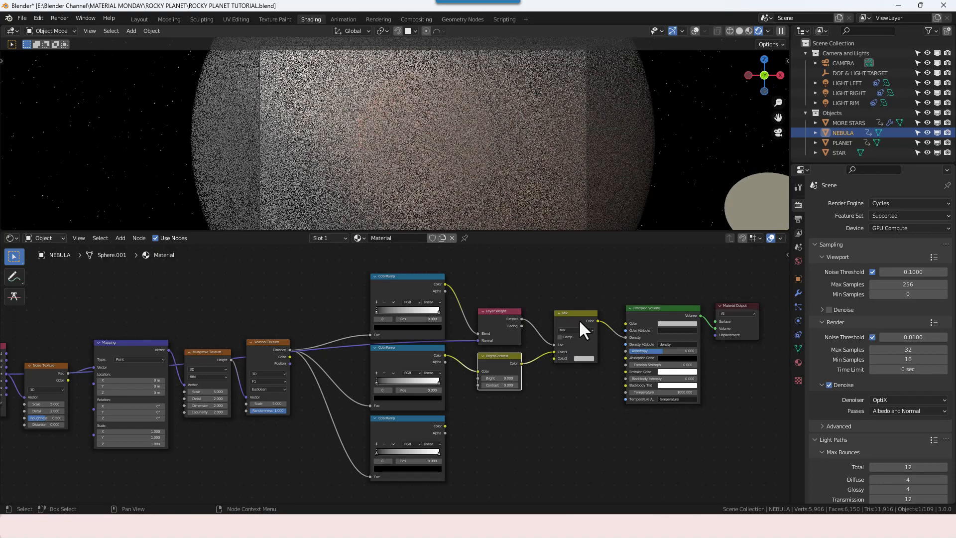
left_click(583, 358)
left_click_drag(589, 342, 558, 342)
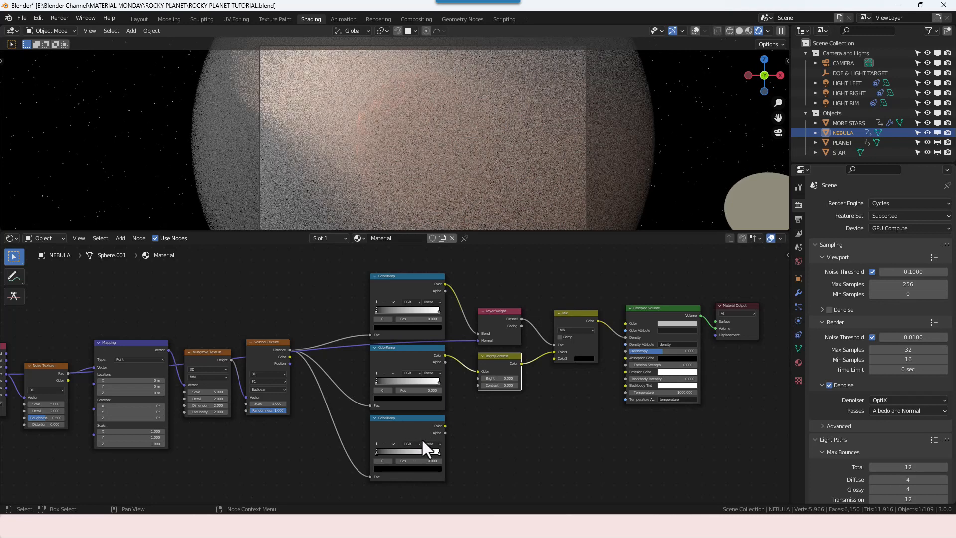
- Link the lower ColorRamp's Color to the Principled Volume's Color and move the Mix node above the Layer Weight
left_click_drag(444, 426, 553, 358)
left_click_drag(575, 320, 573, 277)
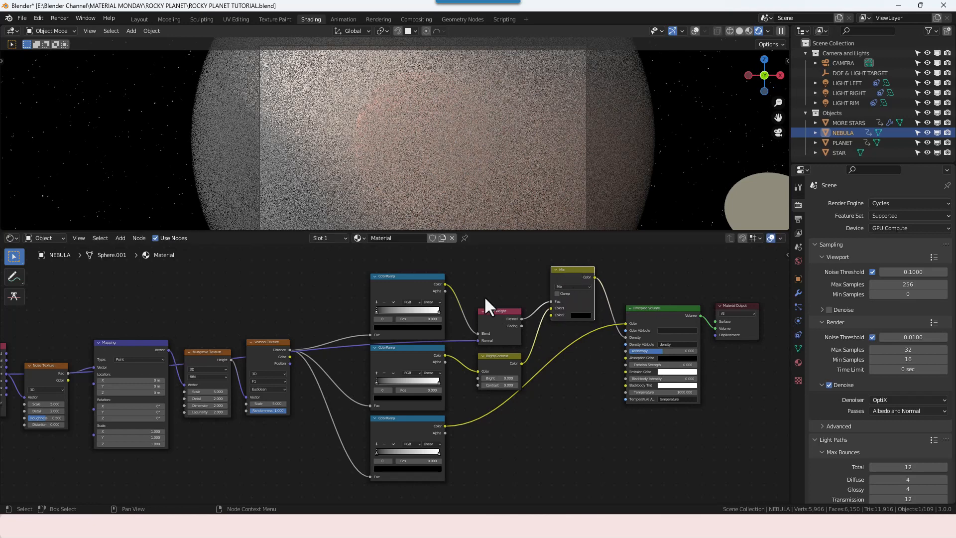
left_click(495, 332)
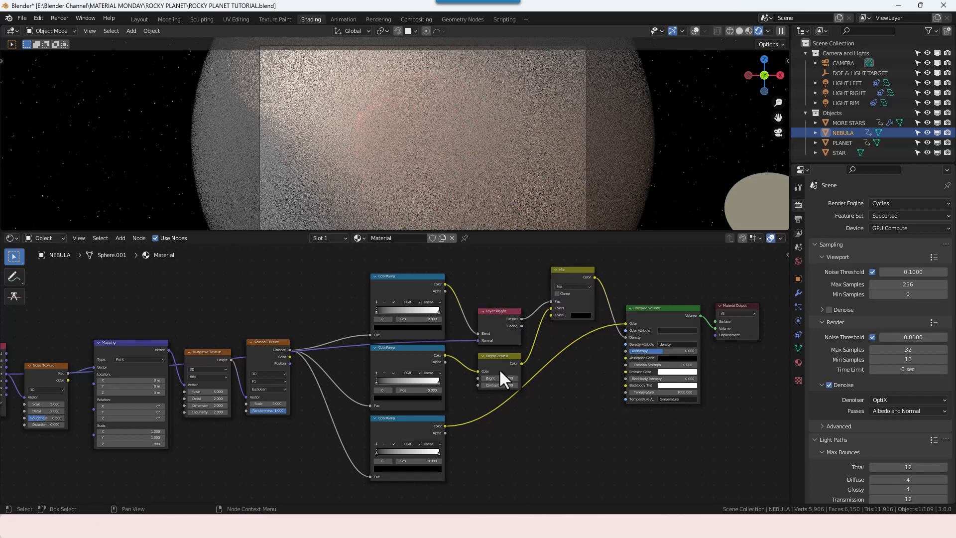
- Tidy the node layout by shifting the Bright Contrast node, the Noise-to-Voronoi texture chain and the Texture Coordinate node closer together
left_click_drag(498, 368, 488, 368)
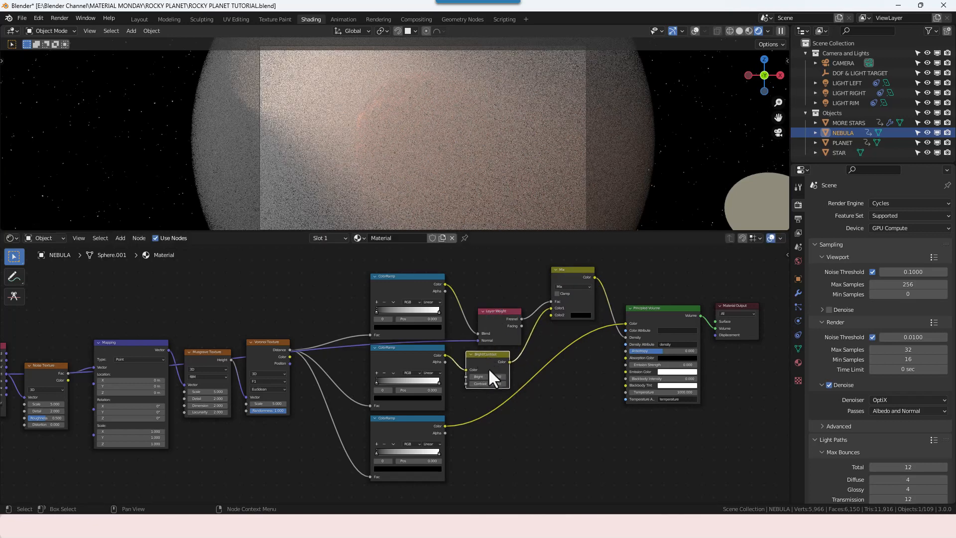
middle_click_drag(299, 420, 408, 416)
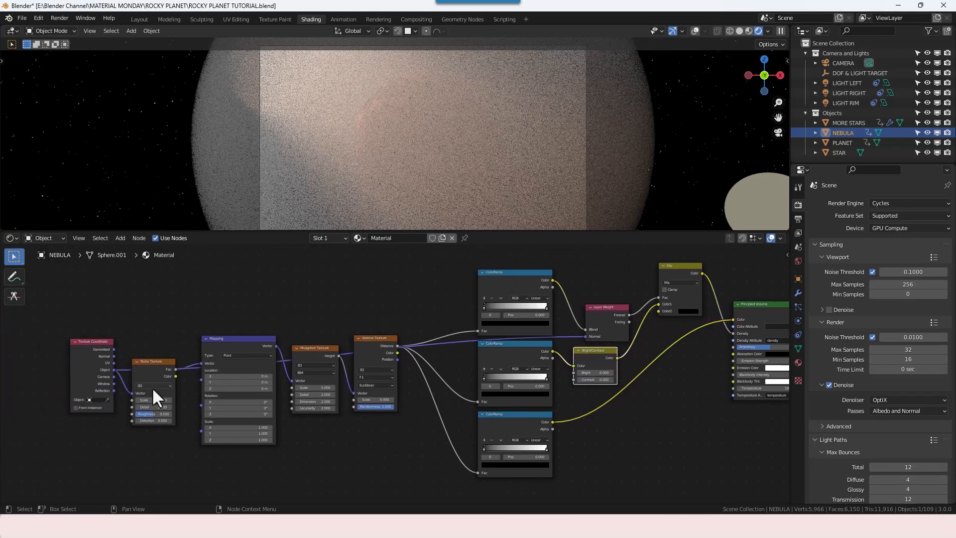
left_click(147, 370)
left_click(229, 346, "shift")
left_click(303, 355, "shift")
left_click(373, 342, "shift")
left_click_drag(371, 342, 425, 383)
left_click_drag(100, 341, 152, 349)
middle_click_drag(225, 370, 299, 330)
scroll(250, 337, "up", 2)
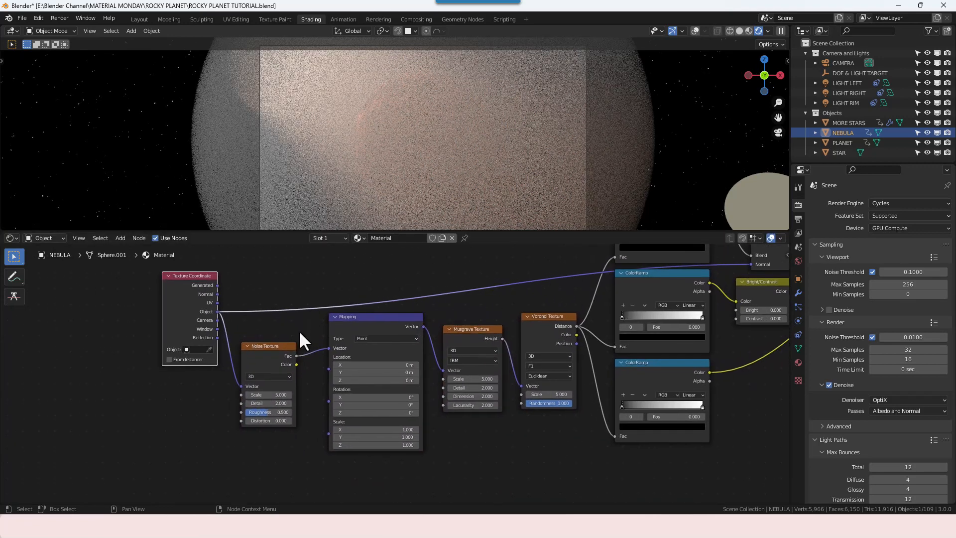
- Preview the Noise Texture on the nebula sphere and set its dimensions to 4D
left_click(269, 362, "ctrl+shift")
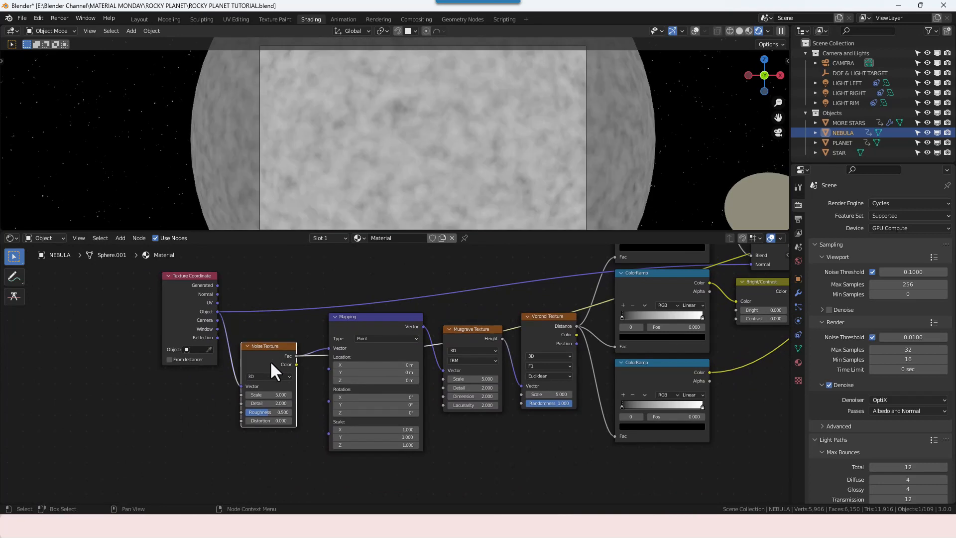
left_click(259, 374)
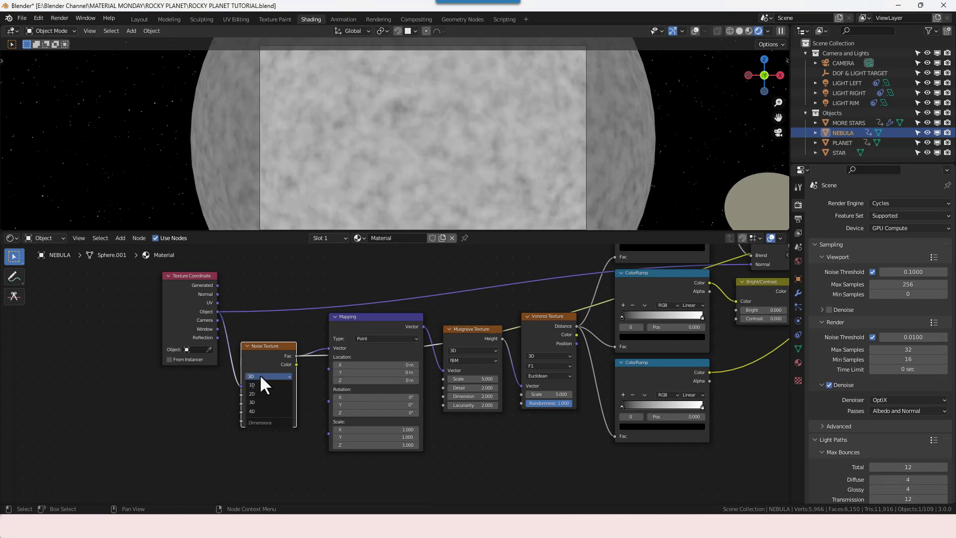
left_click(260, 411)
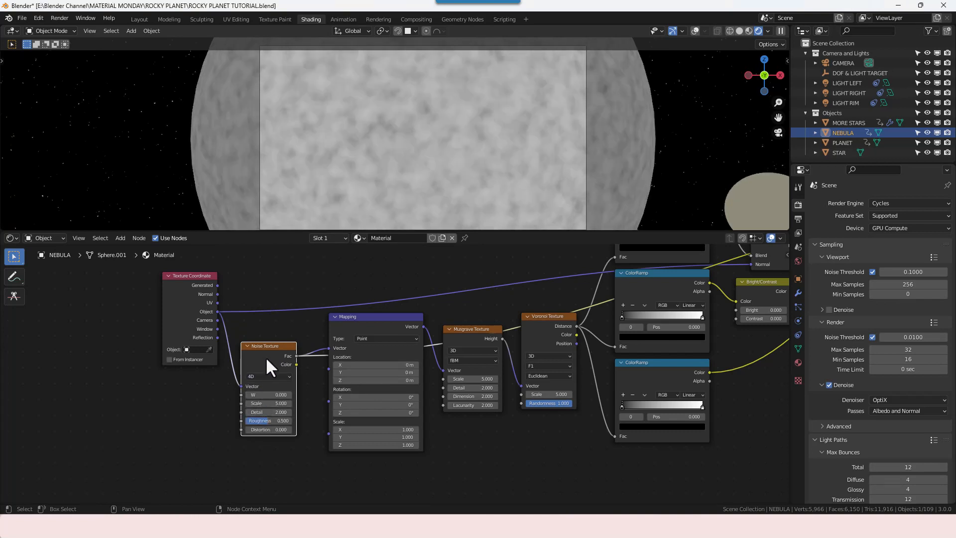
- Set the Noise Texture's Scale to 1, Detail to 15, Roughness to 0.75 and Distortion to 0.13
double_click(268, 404)
type("1")
key("Tab")
type("15")
key("Tab")
type(".75")
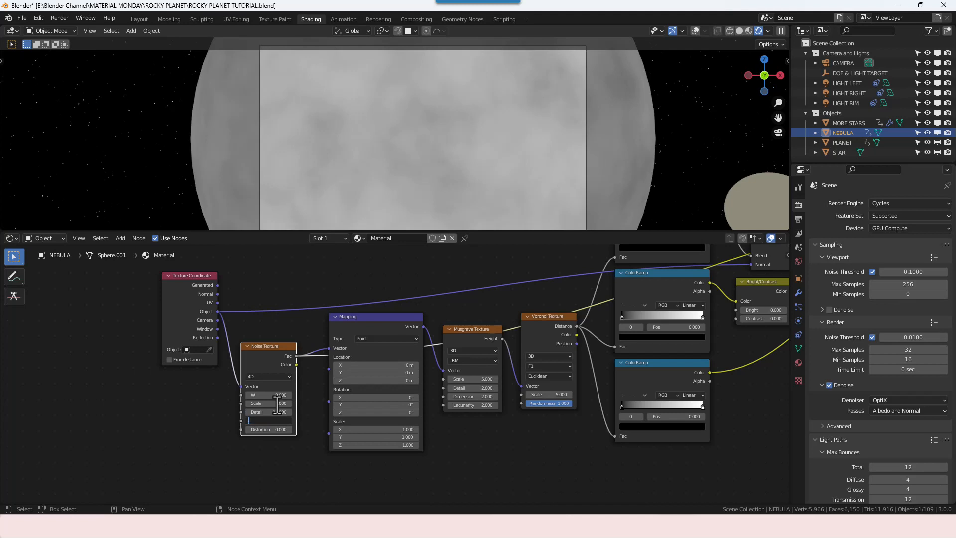
key("Tab")
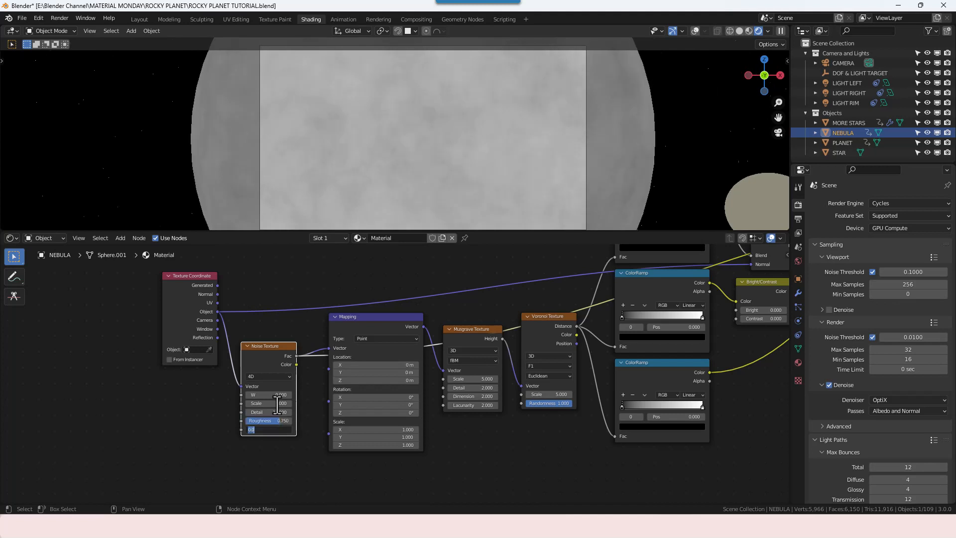
type(".13")
key("Return")
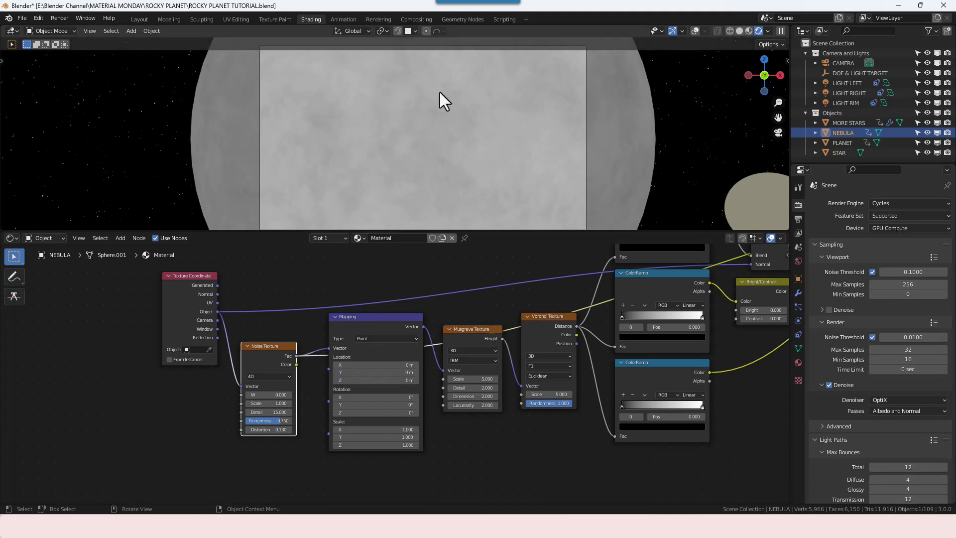
- Preview the Musgrave Texture and switch both the Musgrave and Voronoi Textures to 4D
middle_click_drag(535, 458, 489, 448)
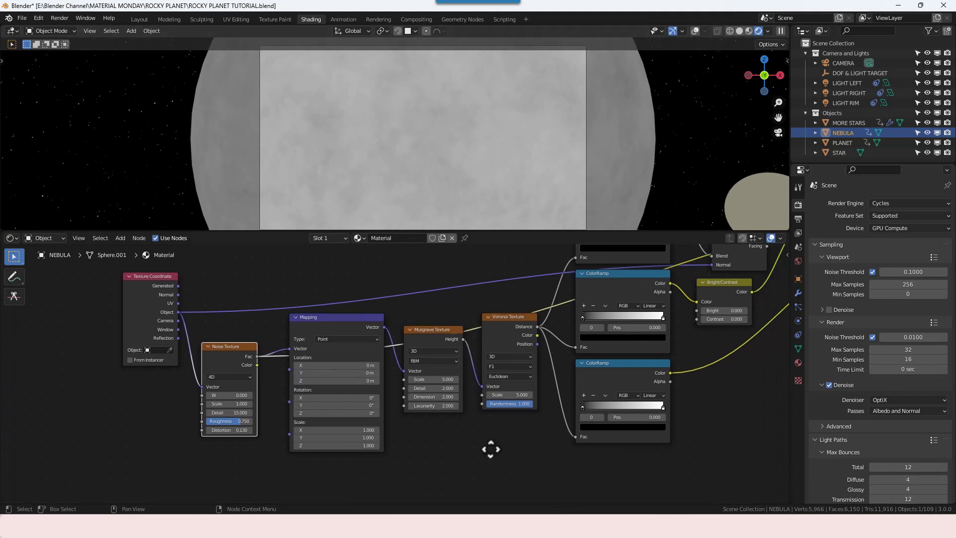
left_click(421, 335, "ctrl+shift")
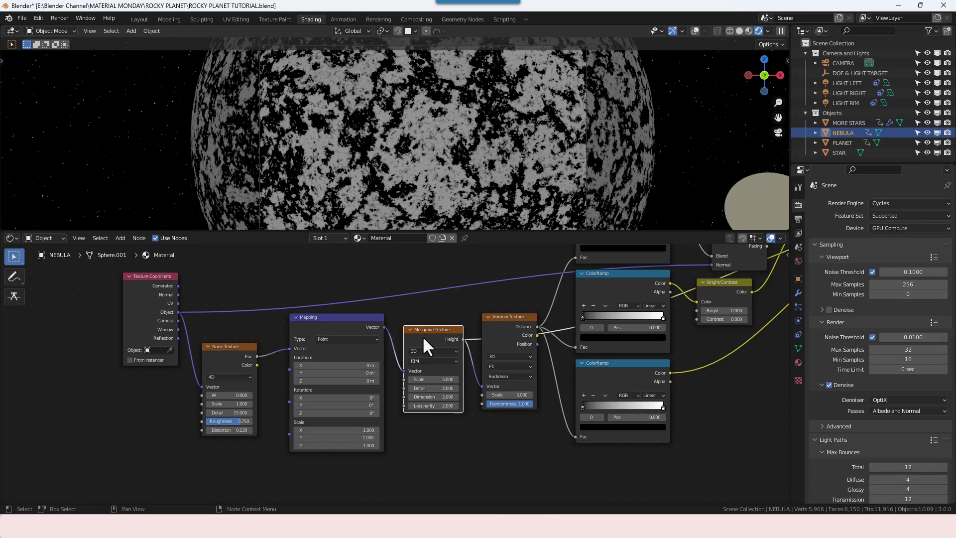
left_click(437, 352)
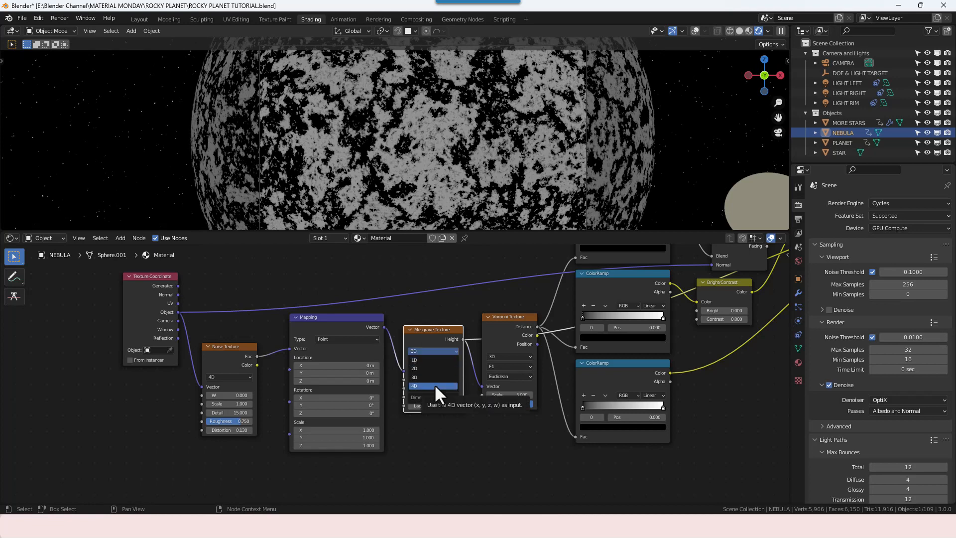
left_click(434, 386)
left_click(503, 356)
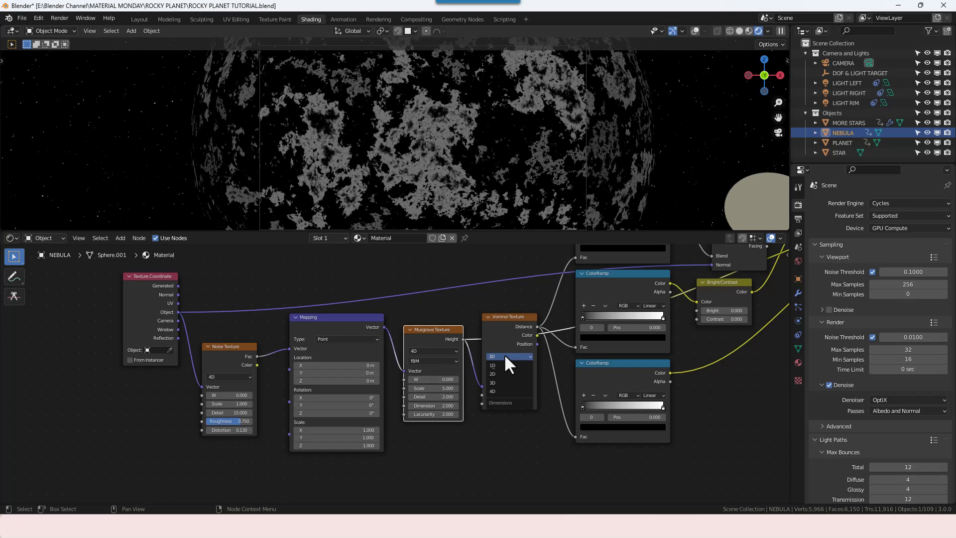
left_click(503, 392)
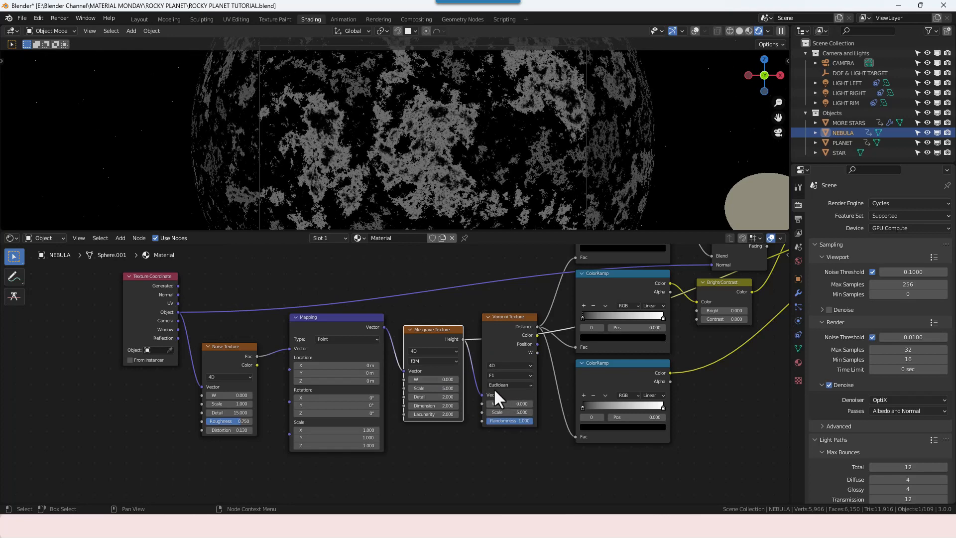
- Set the Musgrave Texture's W to 1.1, Scale to 1.75, and Detail, Dimension and Lacunarity to 5 each
left_click(431, 380)
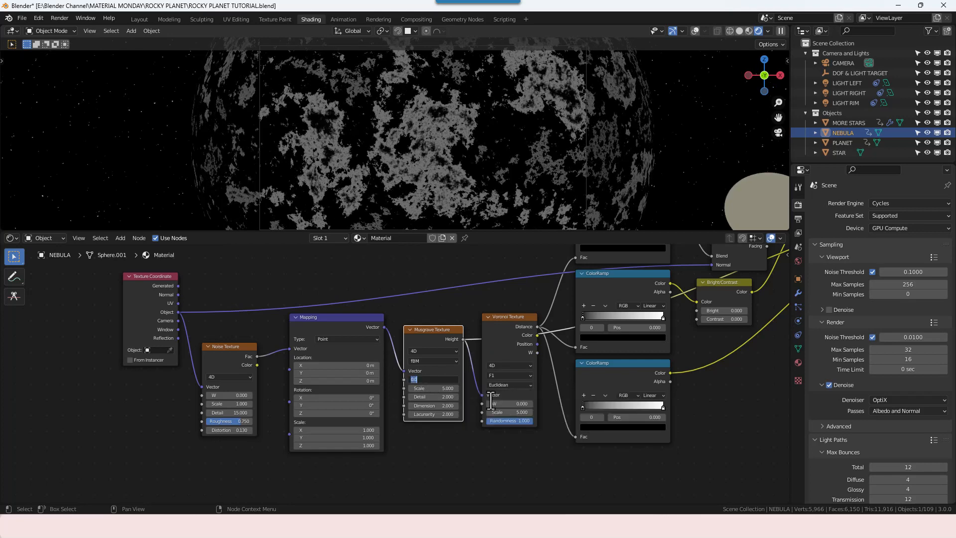
type("1.1")
key("Tab")
type("1.75")
key("Tab")
type("5")
key("Tab")
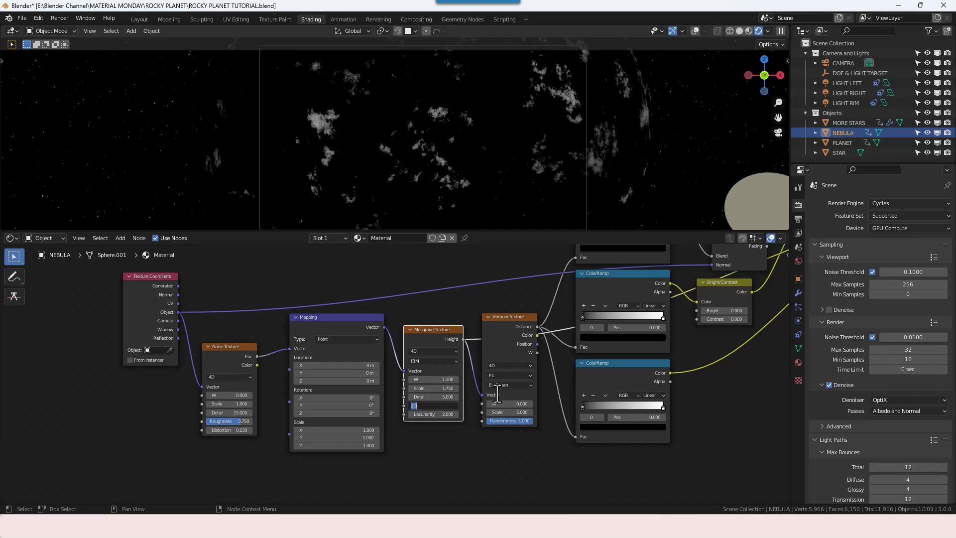
type("5")
key("Tab")
type("5")
key("Return")
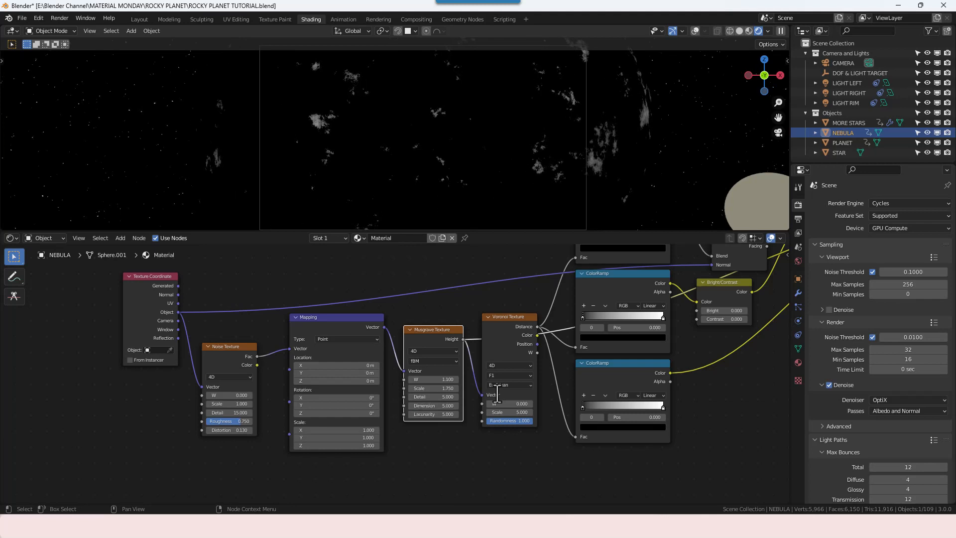
- Preview the Voronoi Texture's pattern and reconnect the Principled Volume to the Material Output
left_click(505, 343)
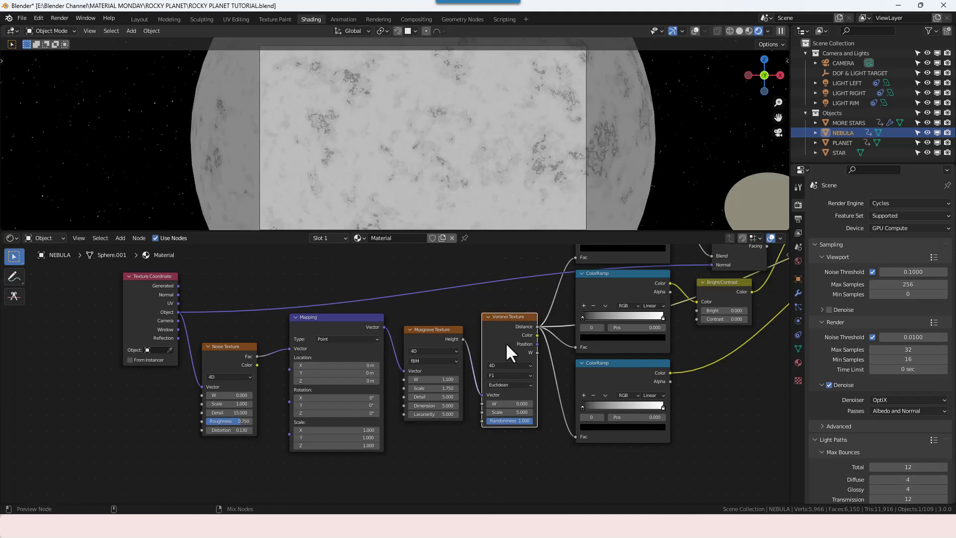
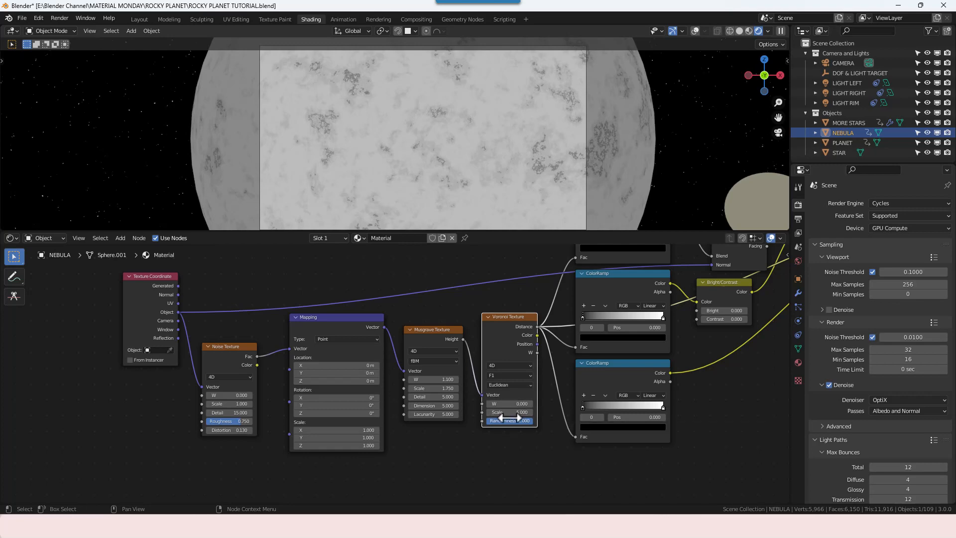
middle_click_drag(723, 393, 525, 469)
left_click(634, 261, "ctrl+shift")
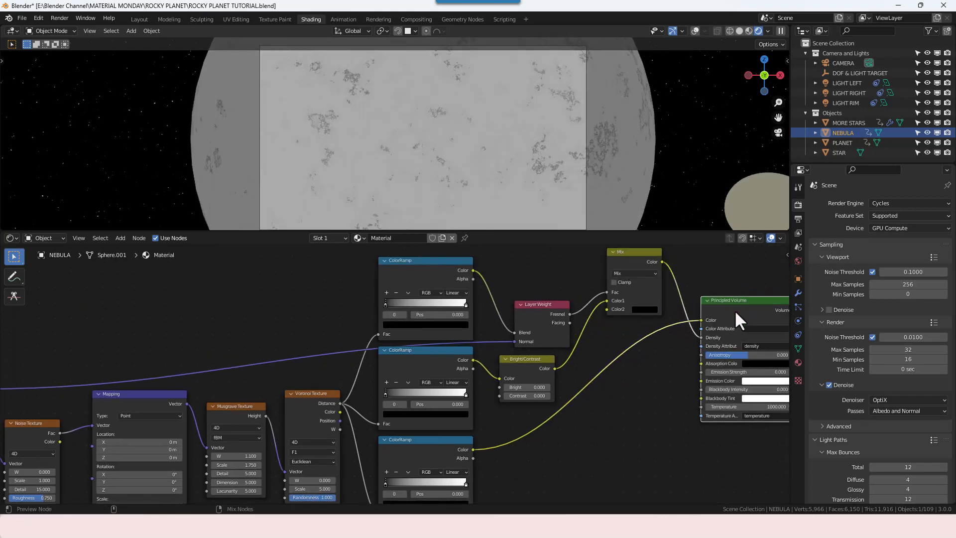
left_click(733, 309, "ctrl+shift")
mouse_move(508, 455)
middle_mouse_down()
mouse_move(537, 418)
mouse_move(540, 431)
mouse_move(495, 446)
middle_mouse_up()
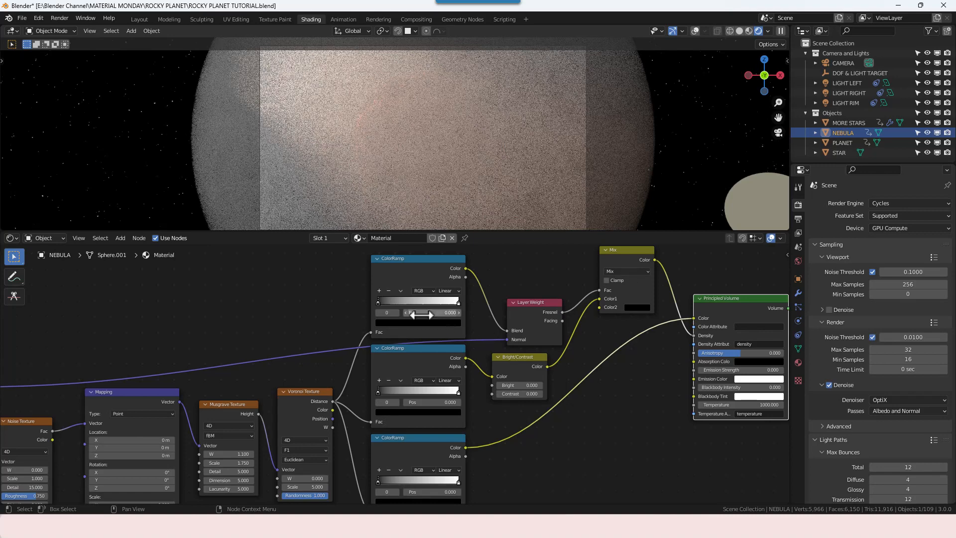
- Set the upper ColorRamp's interpolation to Constant and make its black stop transparent
left_click(445, 290)
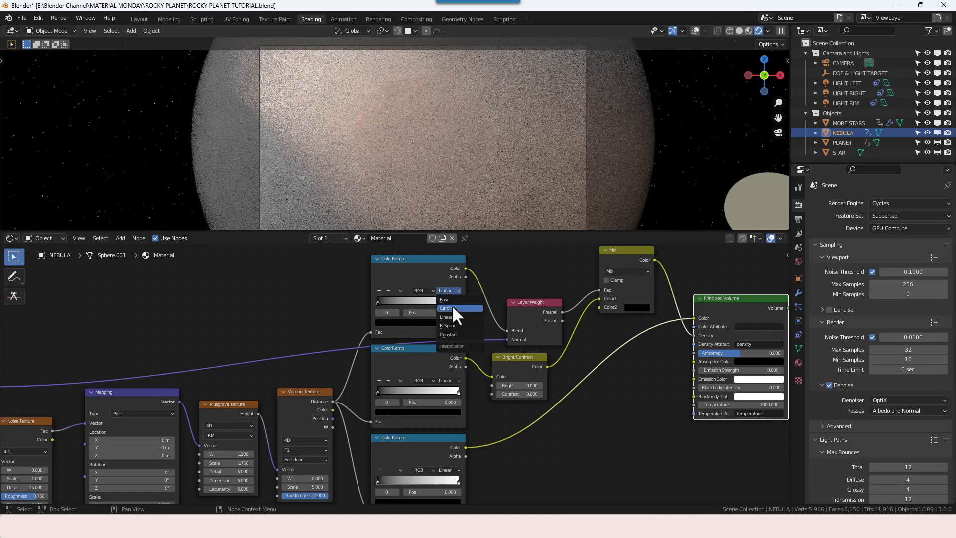
left_click(453, 334)
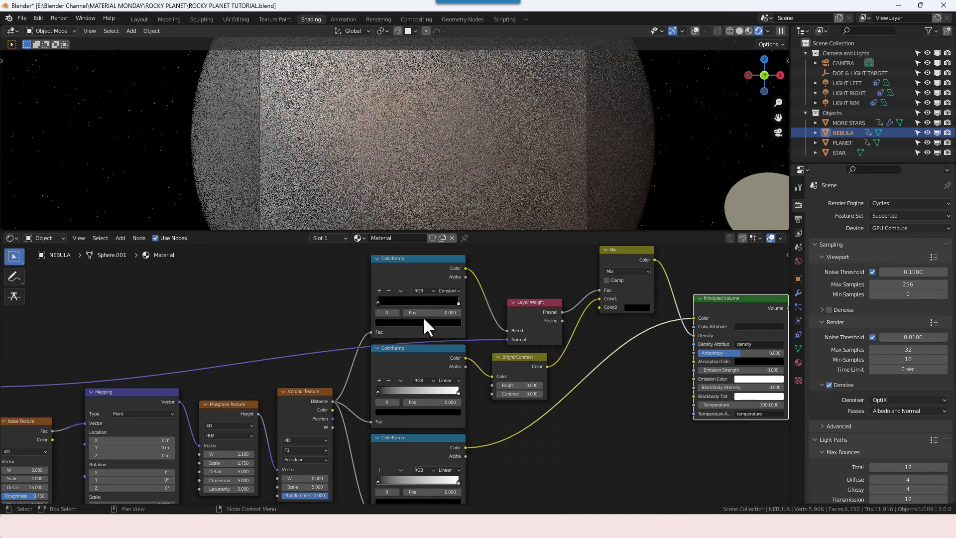
left_click(391, 323)
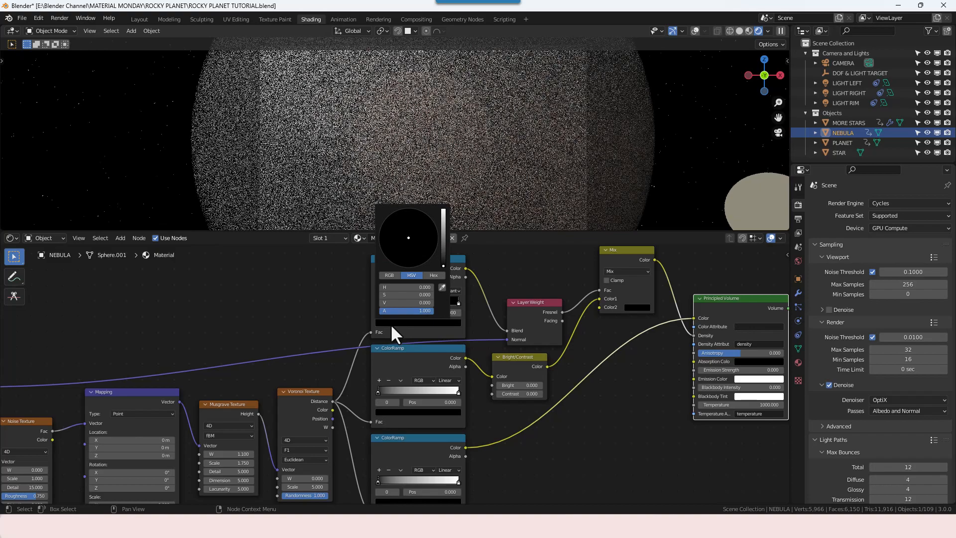
left_click_drag(403, 310, 383, 311)
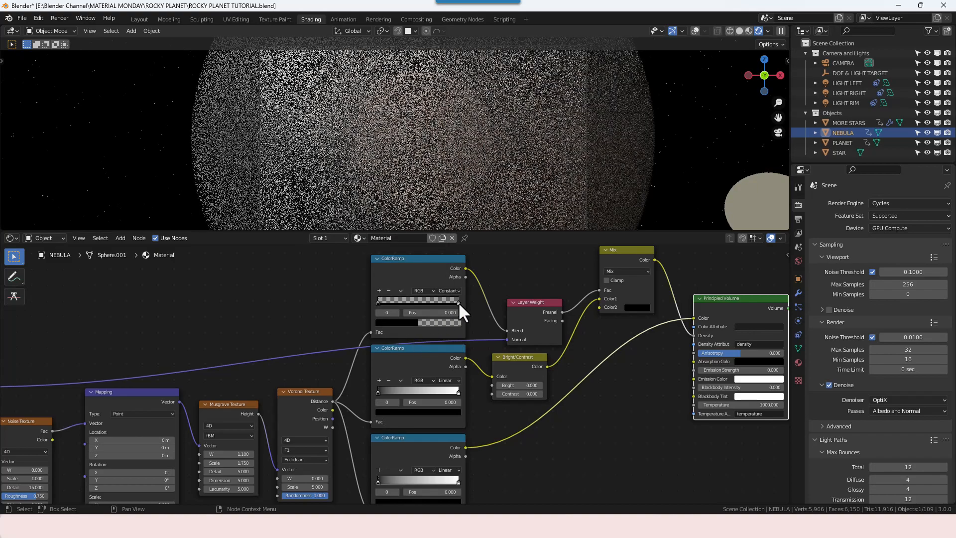
- Position the upper ColorRamp's white stop at 0.123
left_click(458, 301)
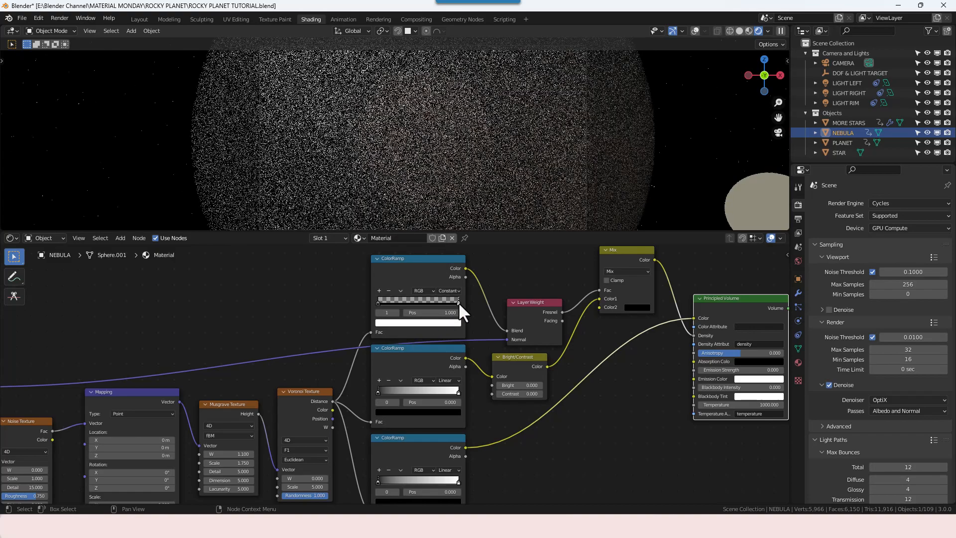
left_click(445, 312)
type("0.123")
key("Return")
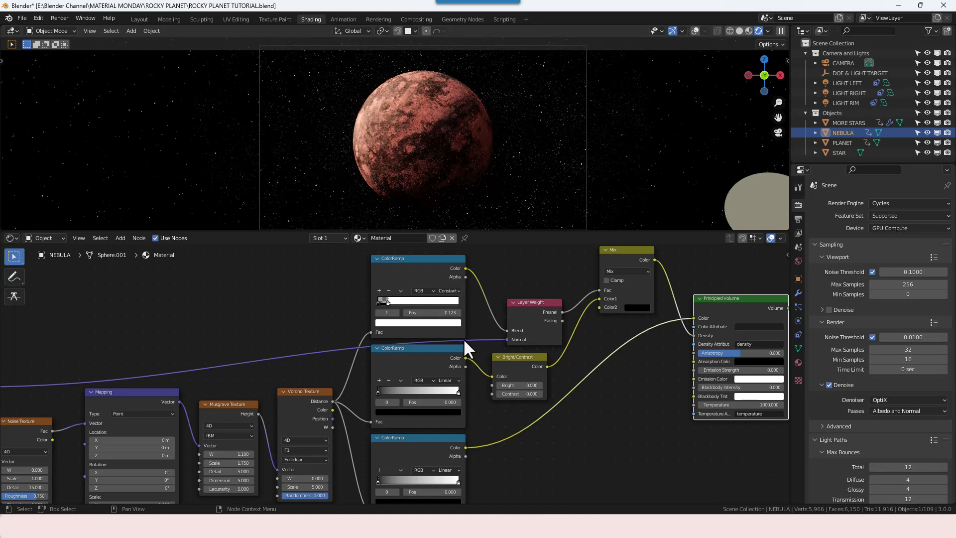
- Set the alpha of the upper ColorRamp's black stop to 0.5
left_click(377, 302)
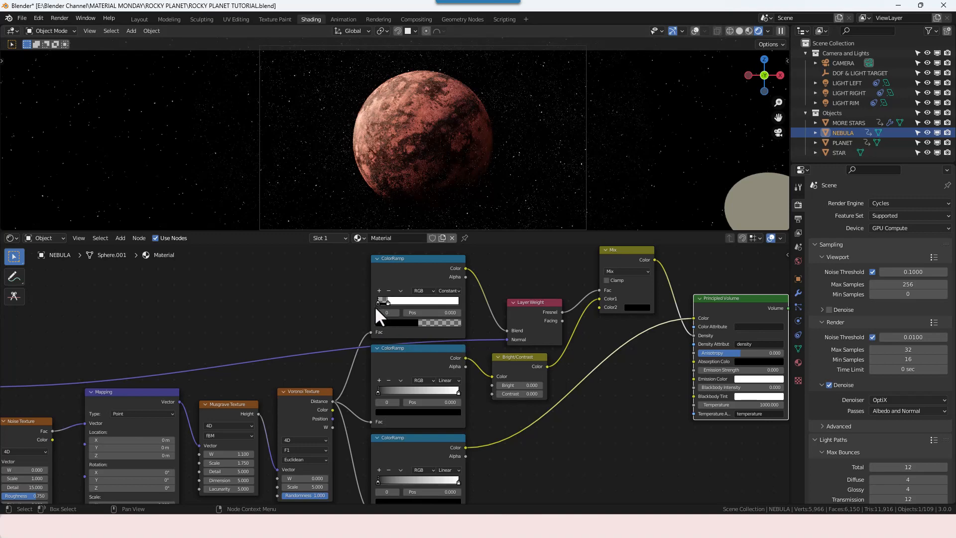
left_click(401, 323)
left_click_drag(393, 311, 406, 312)
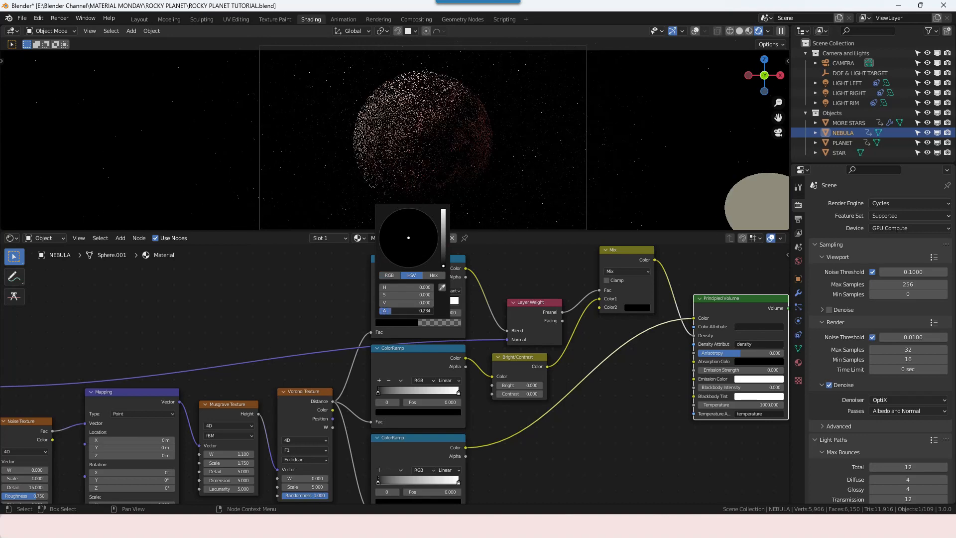
double_click(389, 310)
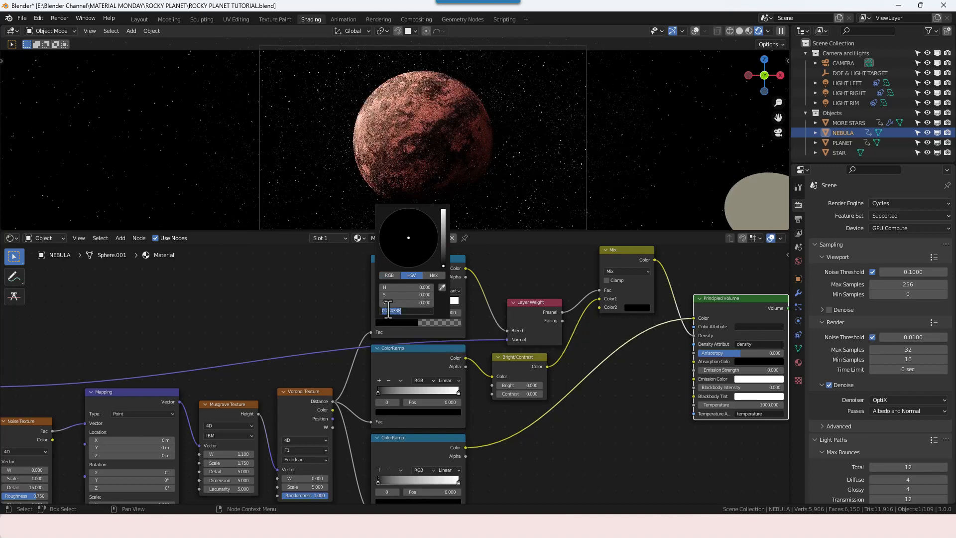
type(".5")
key("Return")
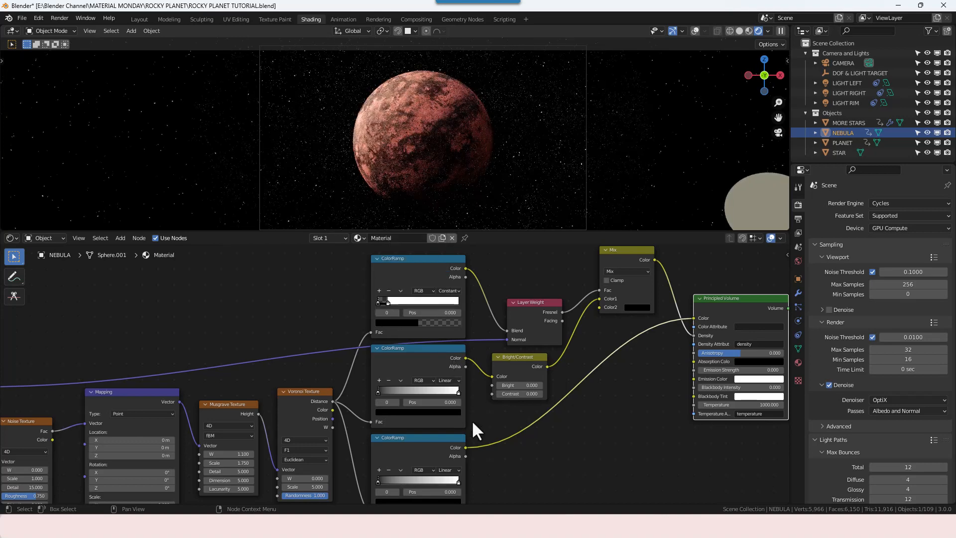
- Set the middle ColorRamp's interpolation to Constant and change its first stop from black to white
middle_click_drag(500, 423, 498, 390)
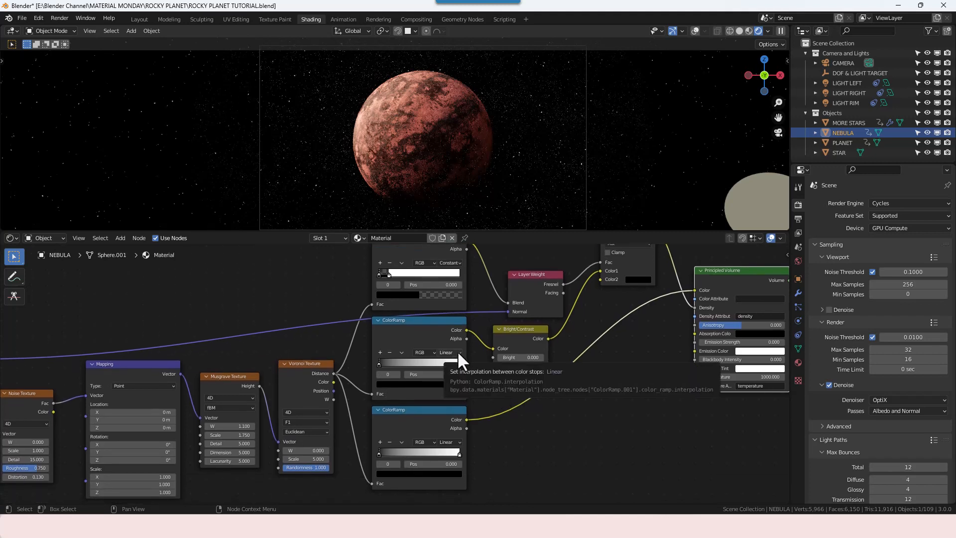
left_click(457, 350)
left_click(463, 395)
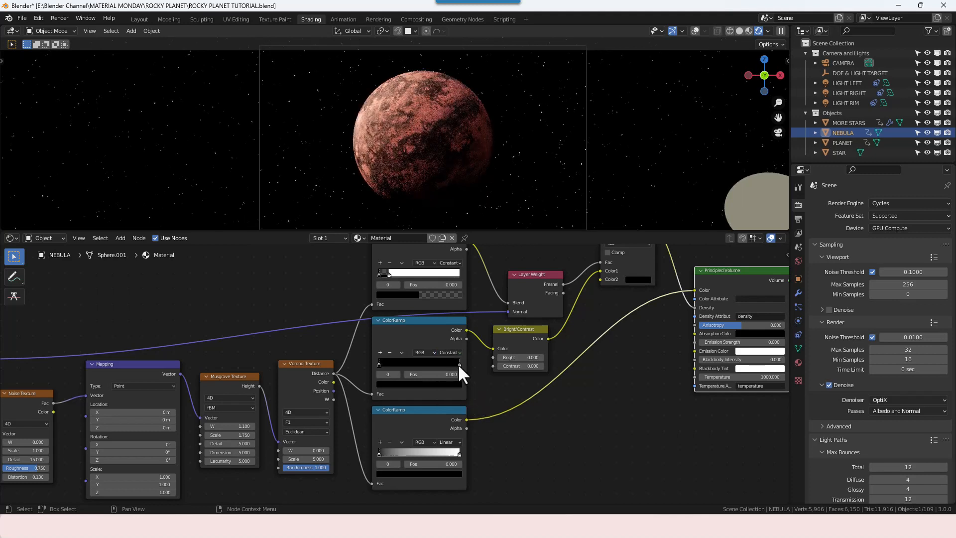
left_click(380, 383)
left_click_drag(395, 364, 462, 363)
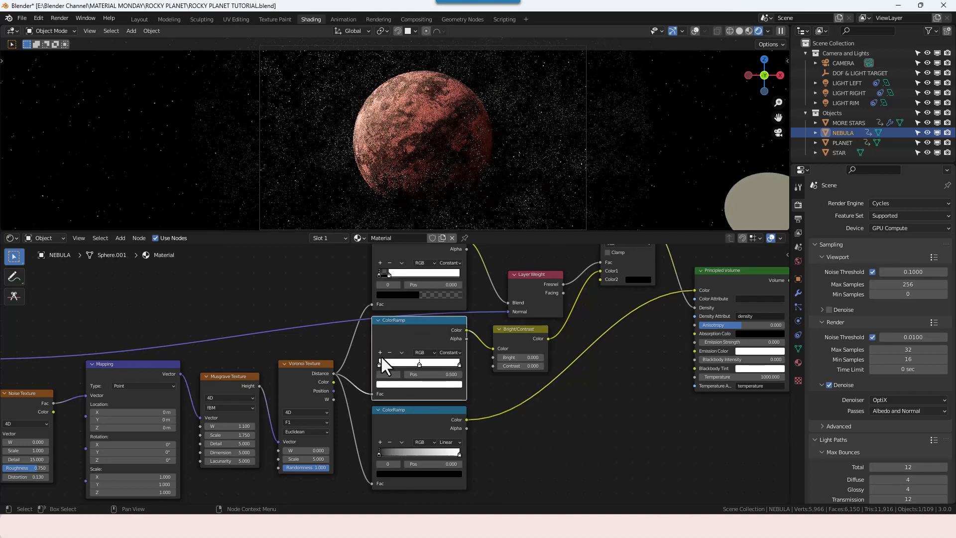
- Add a stop to the middle ColorRamp at position 0.690 and set its colour value to 0.5
left_click(379, 353)
left_click_drag(448, 374, 462, 374)
left_click(412, 384)
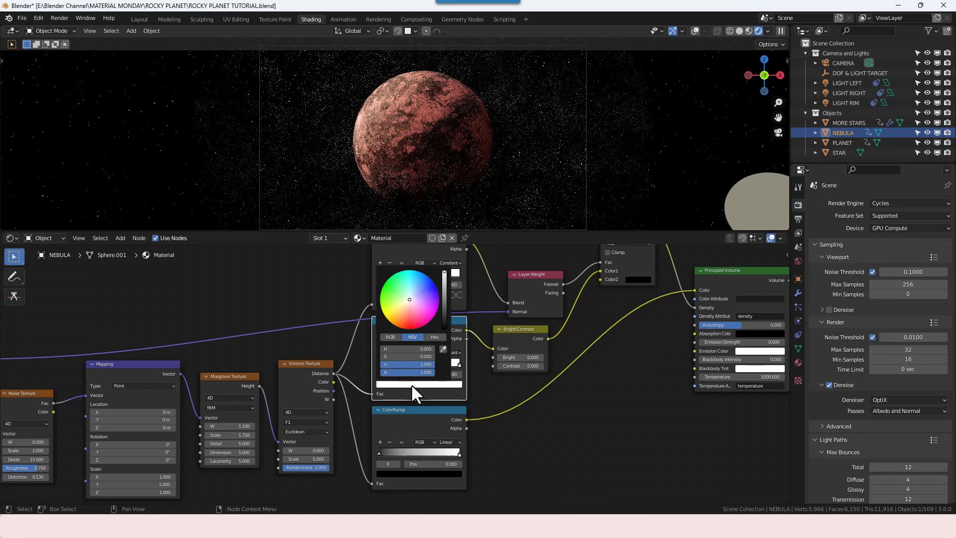
left_click_drag(401, 364, 370, 364)
left_click(400, 363)
type("0.5")
key("Tab")
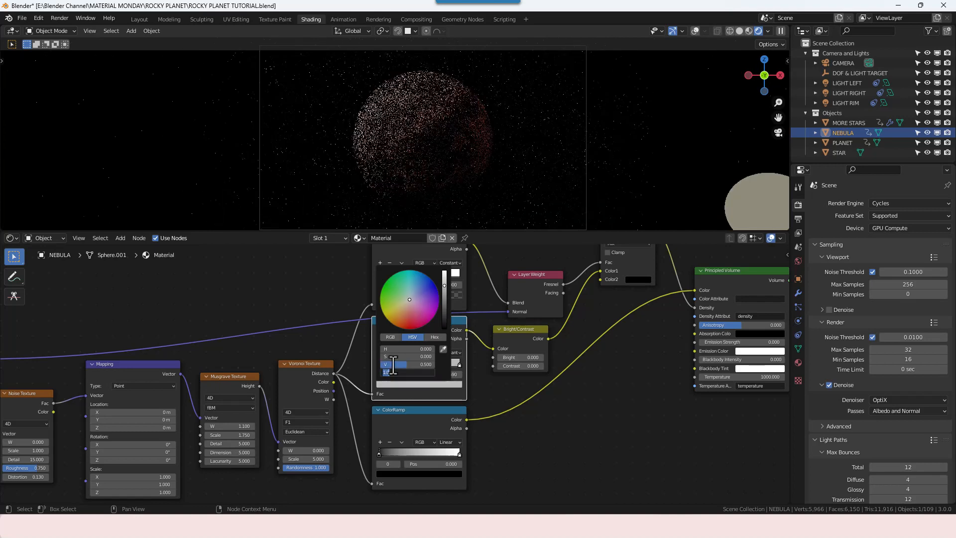
key("Return")
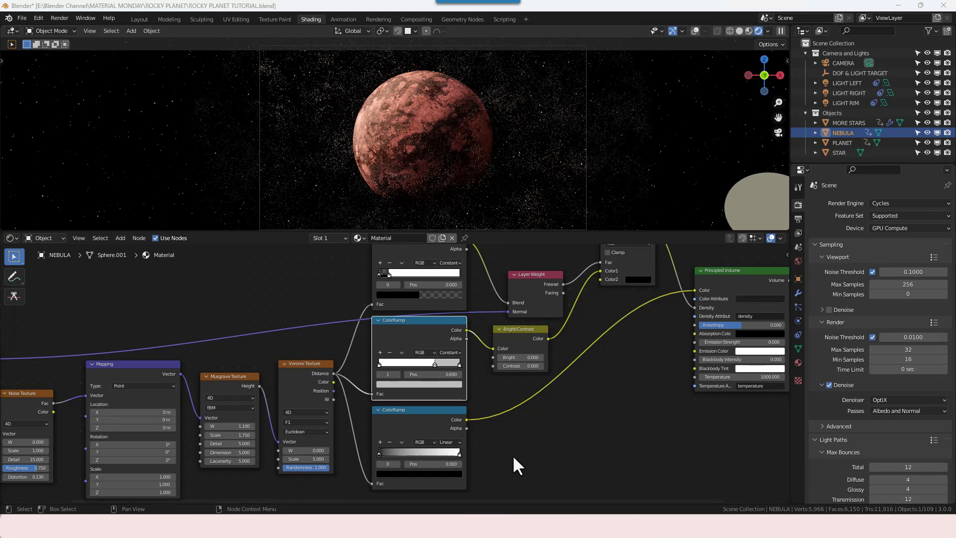
- Set the Bright/Contrast node's Bright to 0.85 and Contrast to 10.35
left_click(520, 357)
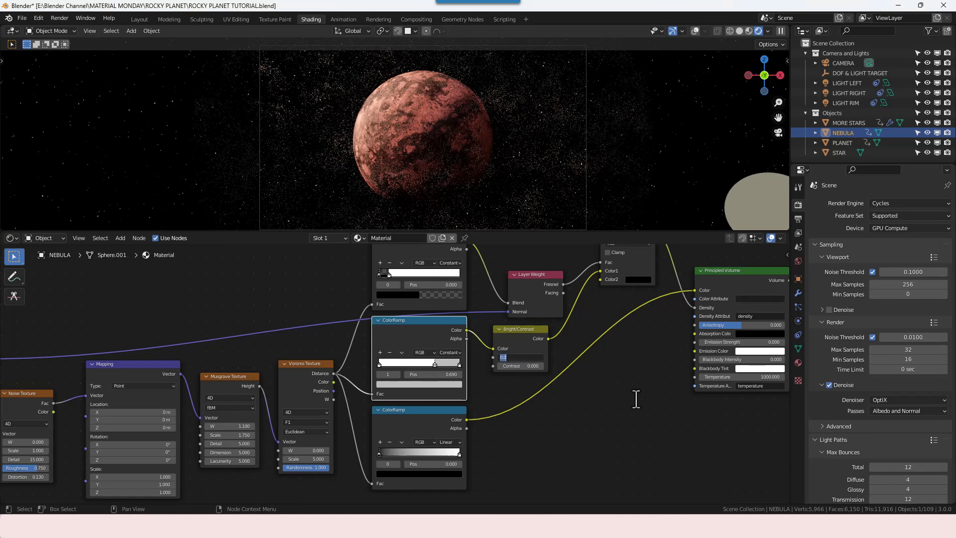
type(".85")
key("Tab")
type("10.35")
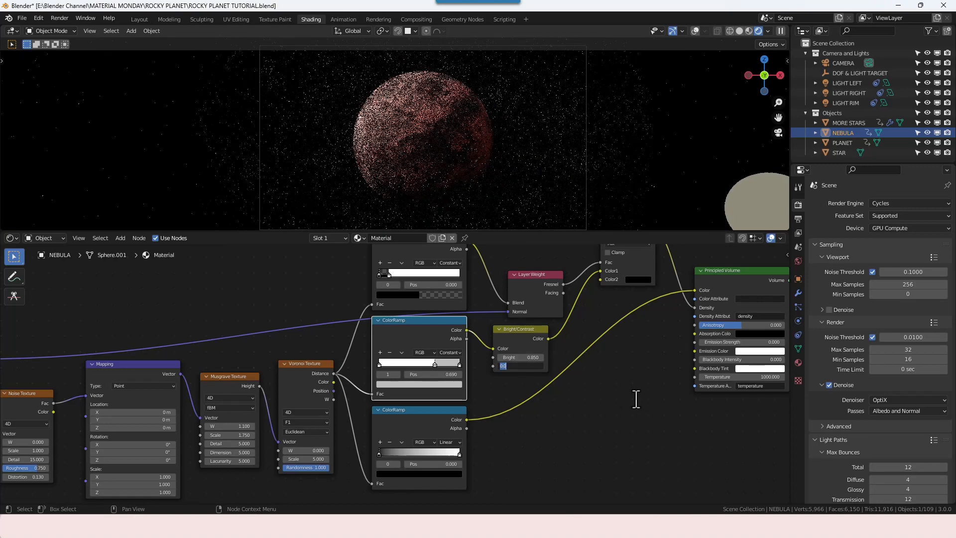
key("Return")
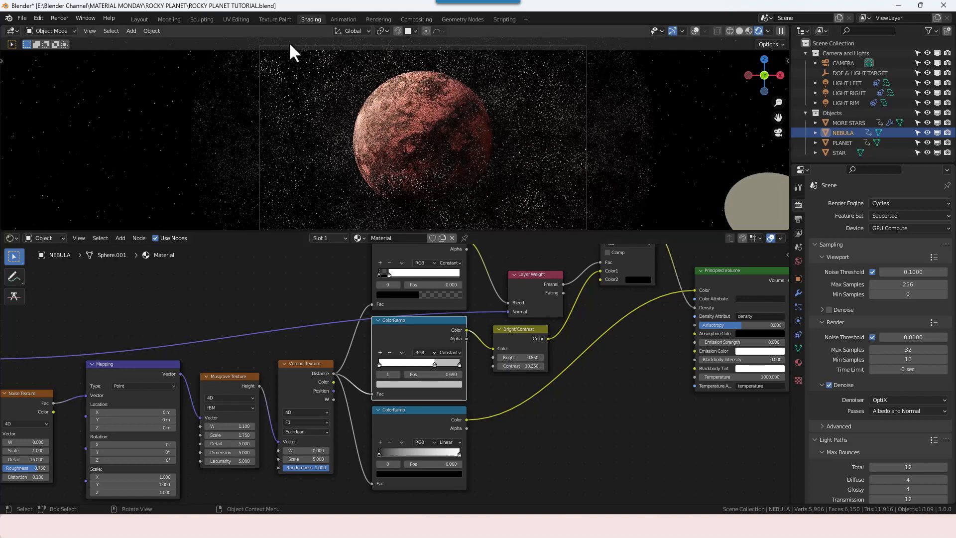
- Set the lower ColorRamp's interpolation to Constant and flip the ramp
middle_click_drag(500, 470, 500, 457)
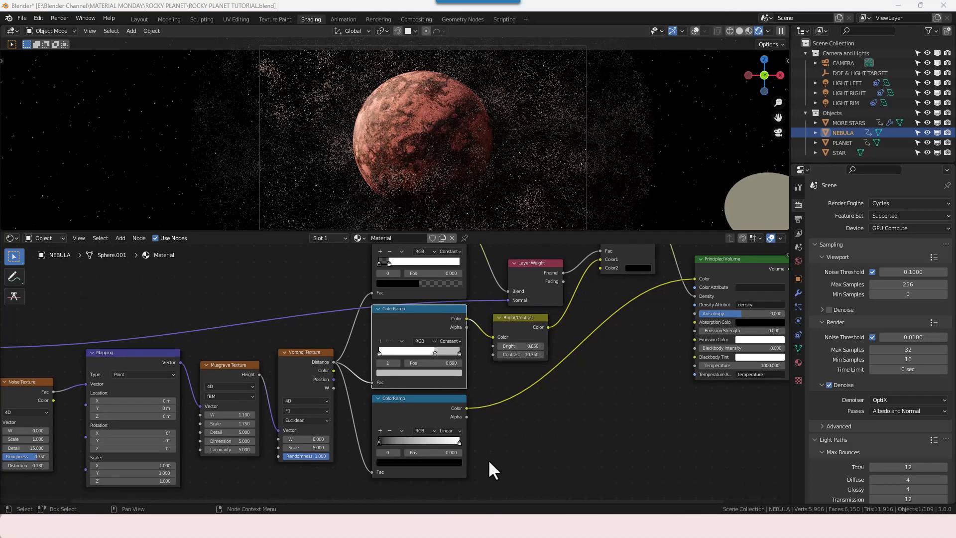
left_click(449, 431)
left_click(455, 473)
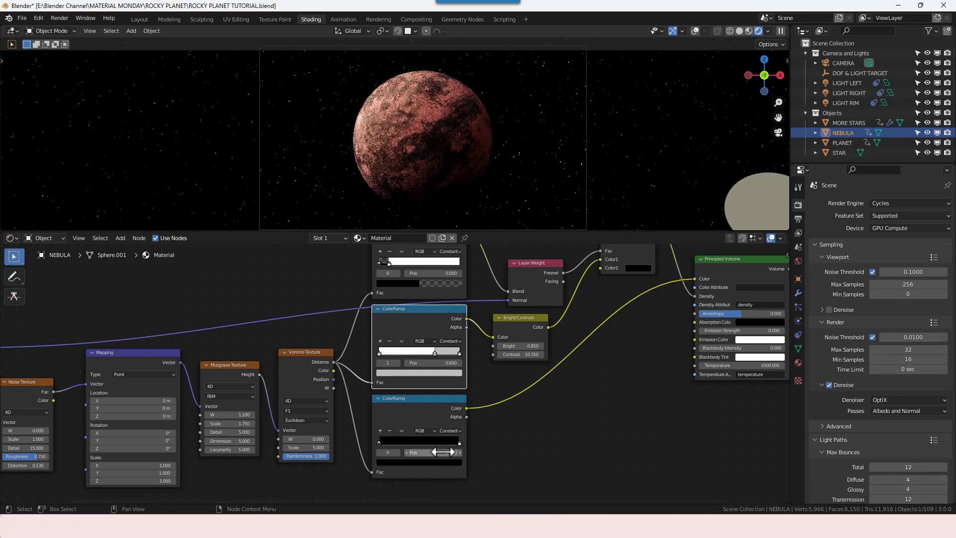
left_click(401, 431)
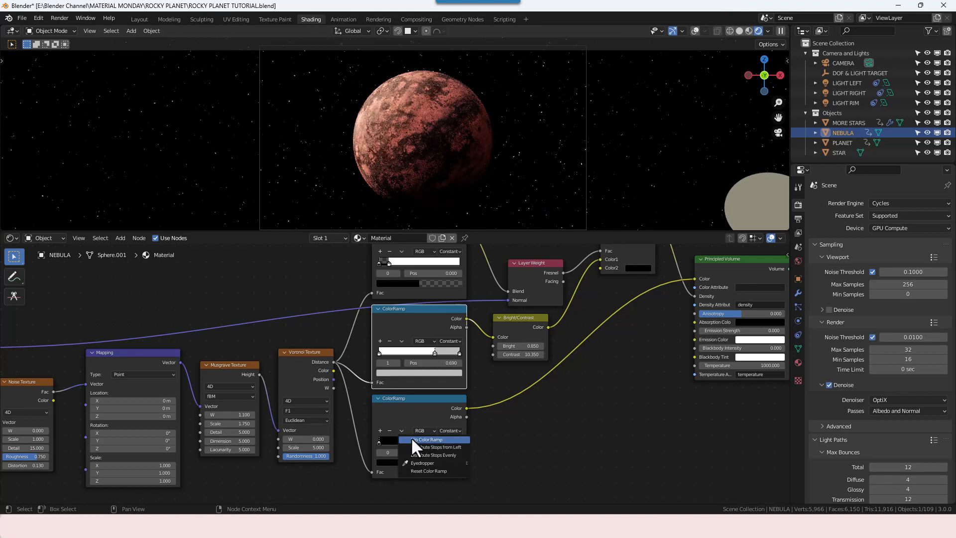
left_click(411, 439)
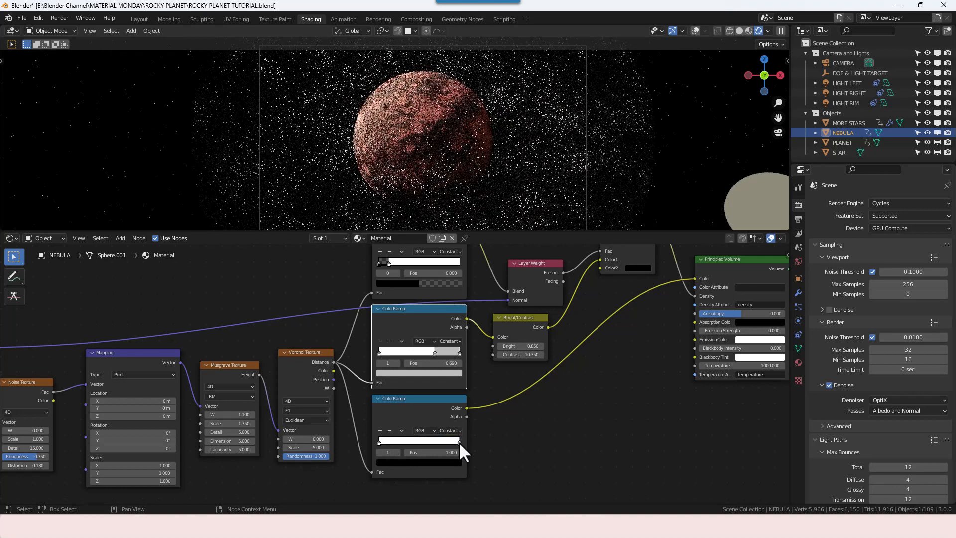
- Position the lower ColorRamp's black stop at 0.5
left_click(447, 452)
type(".5")
key("Return")
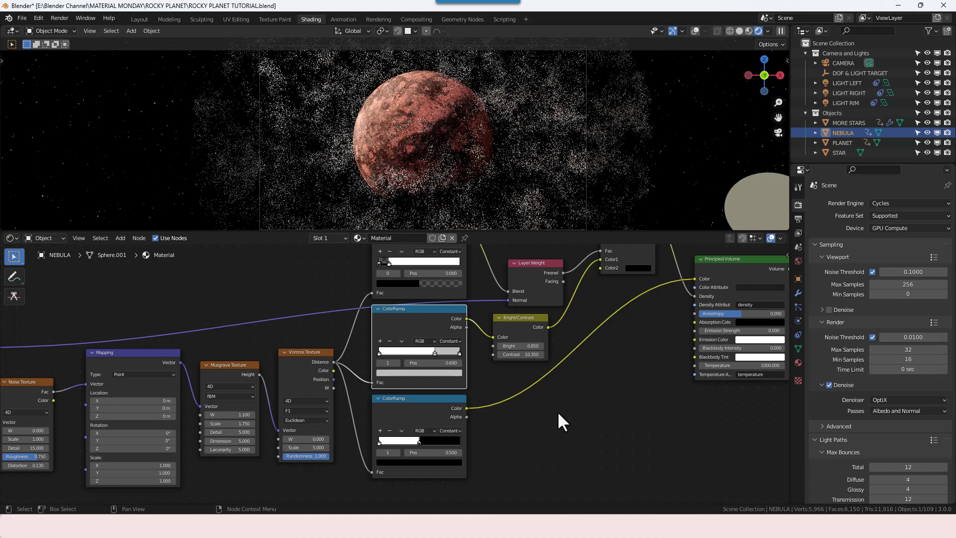
- Set the Principled Volume's Anisotropy to -0.9
middle_click_drag(598, 384, 466, 417)
middle_click_drag(543, 409, 520, 414)
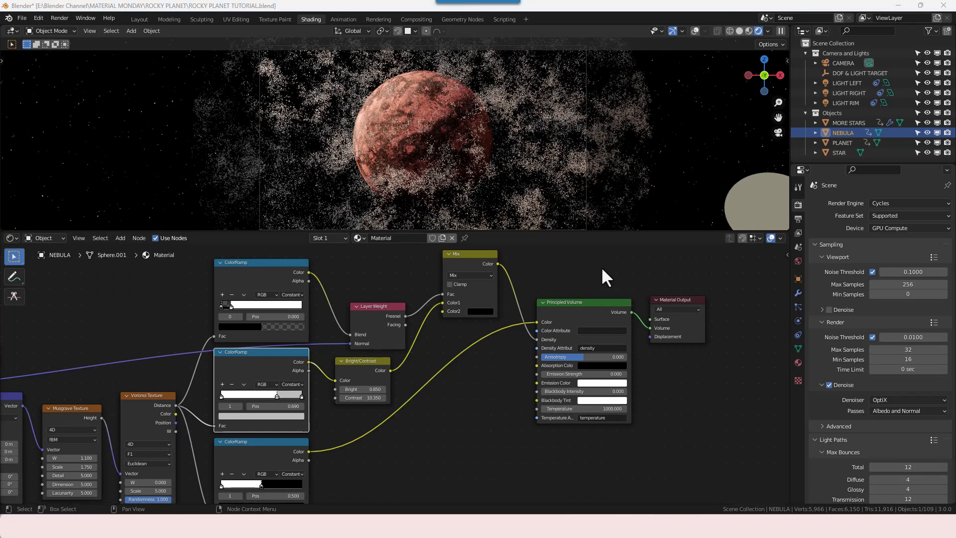
left_click(585, 357)
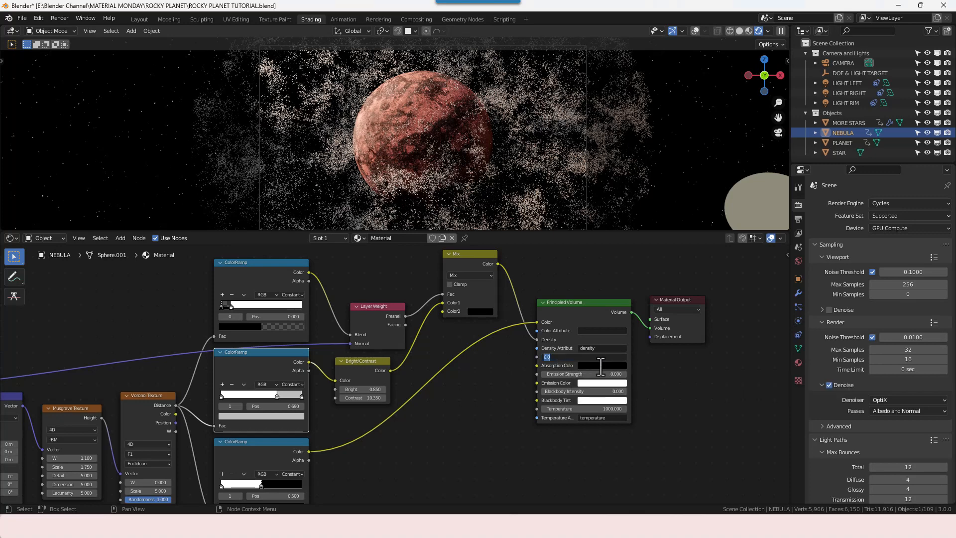
type("-0.9")
key("Return")
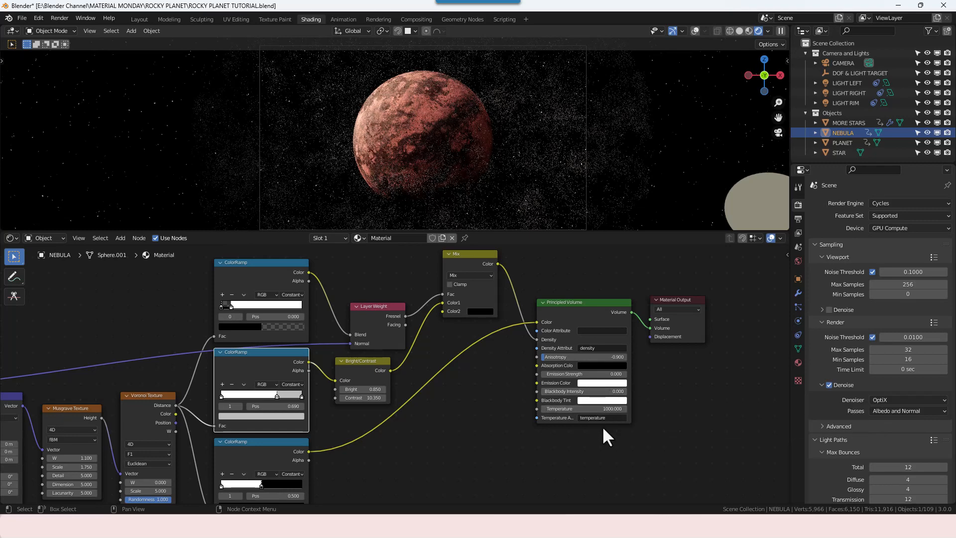
- Try magenta as the colour of the upper ColorRamp's white stop and undo the change
scroll(432, 437, "down", 3)
middle_click_drag(428, 437, 503, 422)
scroll(503, 422, "up", 1)
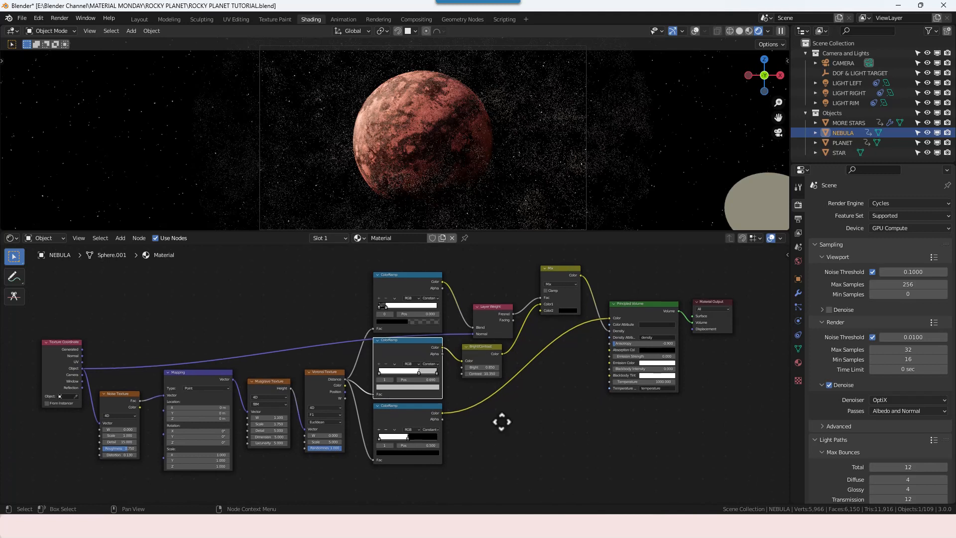
scroll(502, 420, "up", 1)
middle_click_drag(502, 420, 502, 424)
left_click(547, 425)
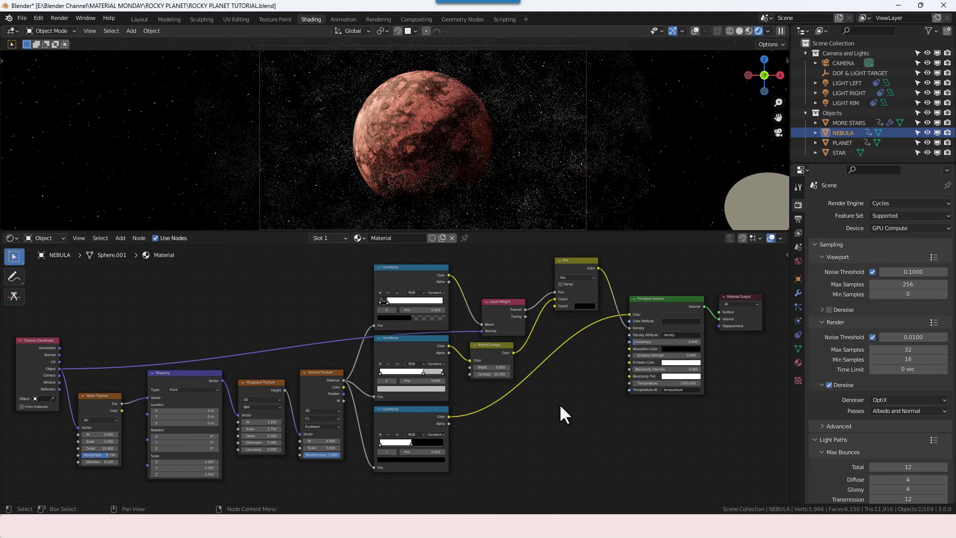
left_click(387, 301)
left_click(393, 318)
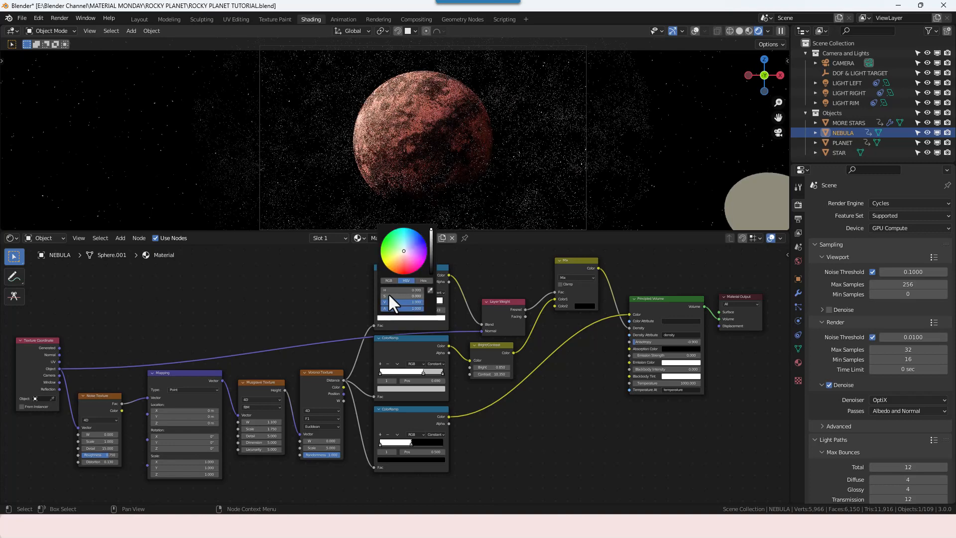
left_click_drag(415, 252, 426, 260)
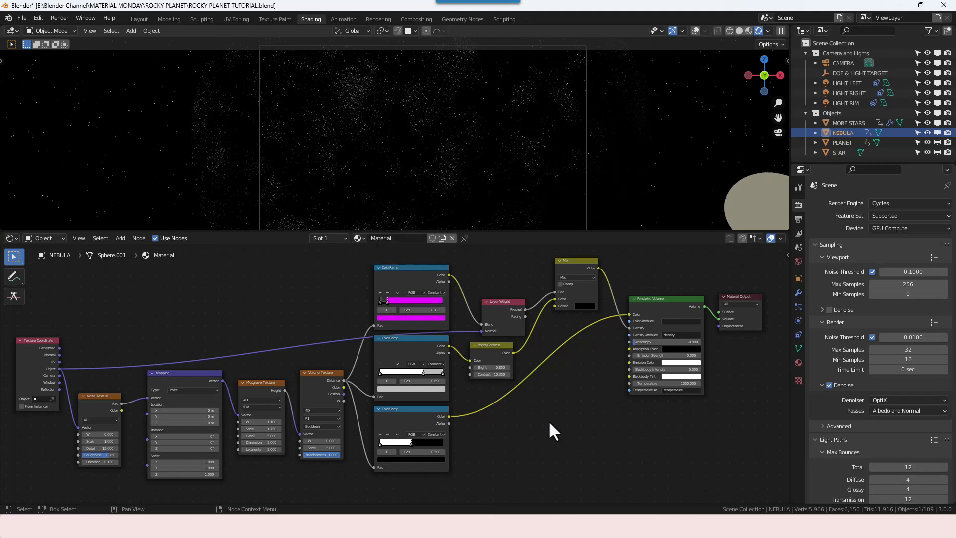
key("ctrl+z")
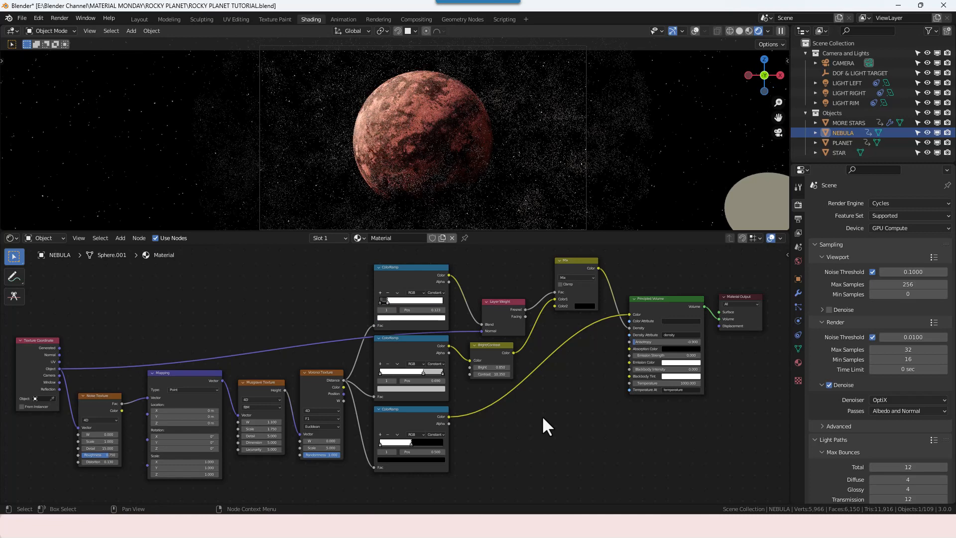
- Disconnect the lower ColorRamp from the Principled Volume's Color input and reconnect it
type("nsity")
key("Return")
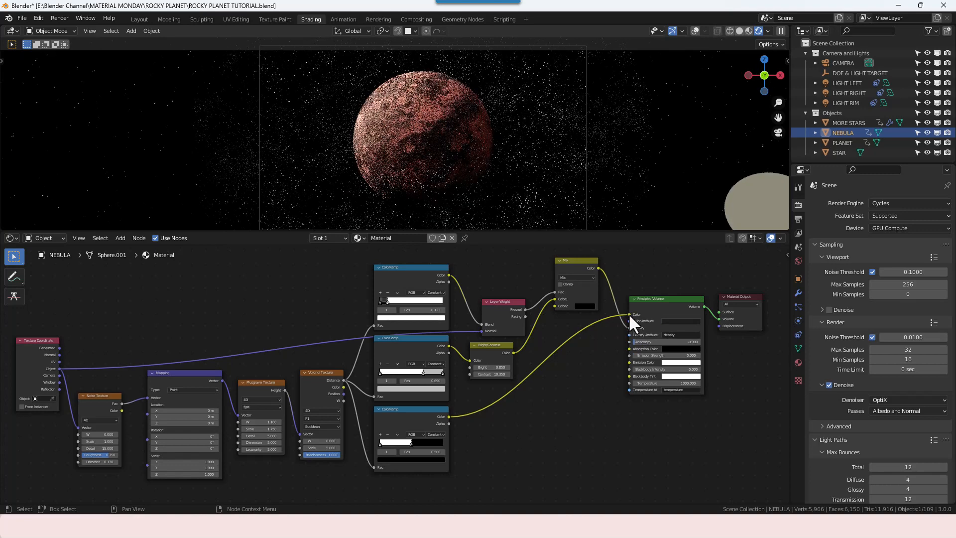
left_click_drag(628, 314, 629, 328)
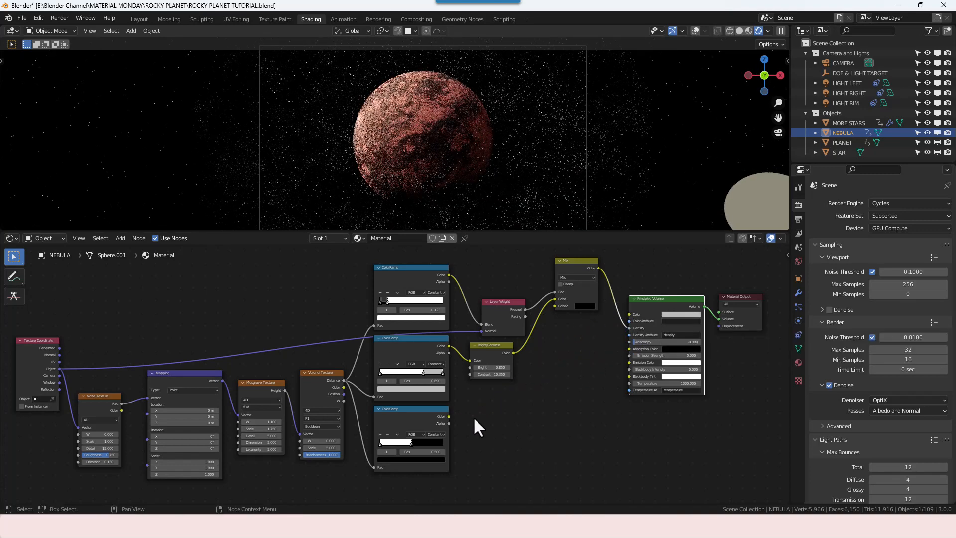
left_click_drag(448, 416, 629, 315)
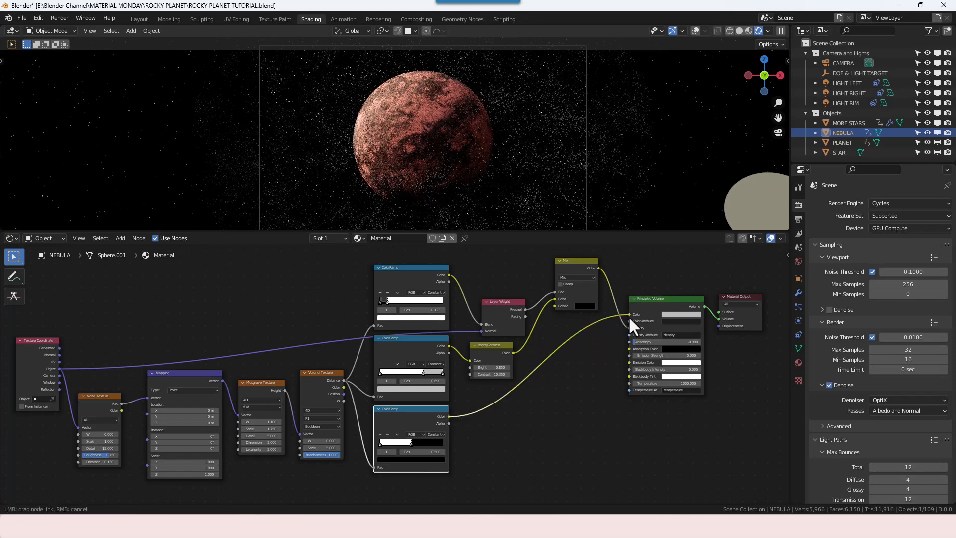
- Try a crimson red on the lower ColorRamp's first stop and restore its white colour
left_click(379, 442)
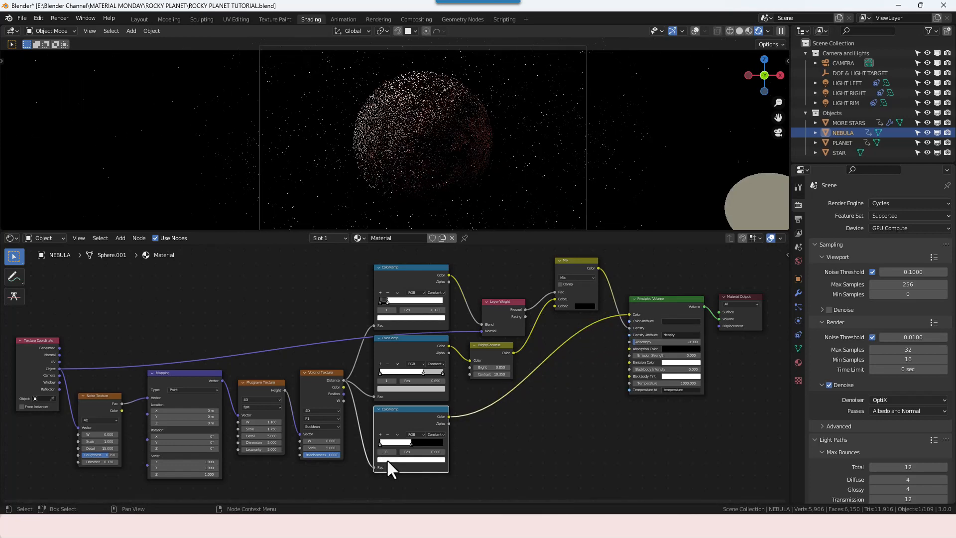
left_click(387, 459)
left_click_drag(423, 392, 408, 413)
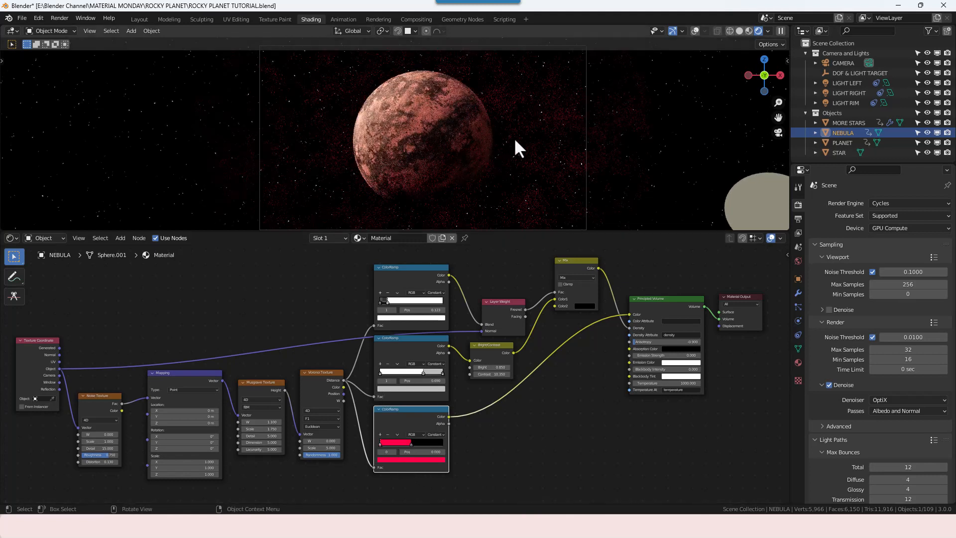
left_click(384, 459)
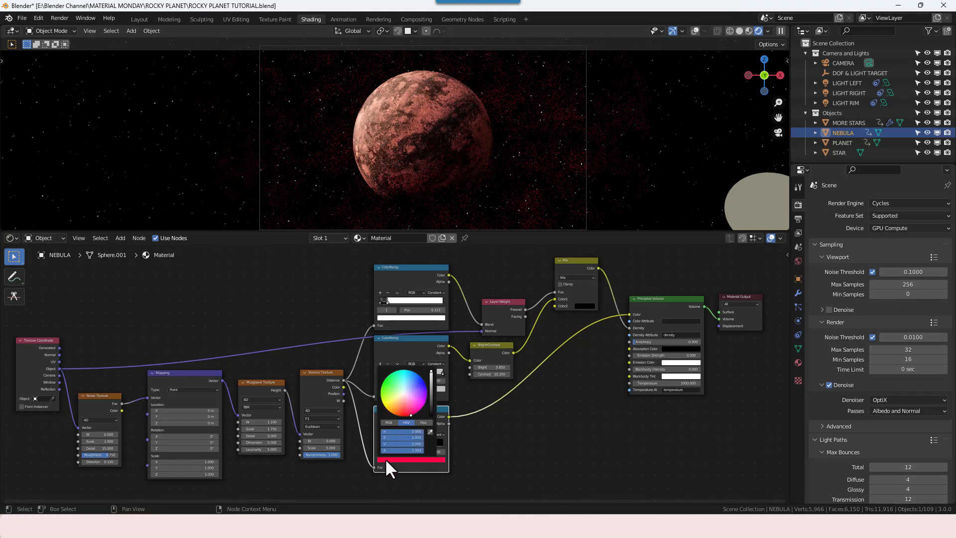
left_click_drag(414, 432, 377, 438)
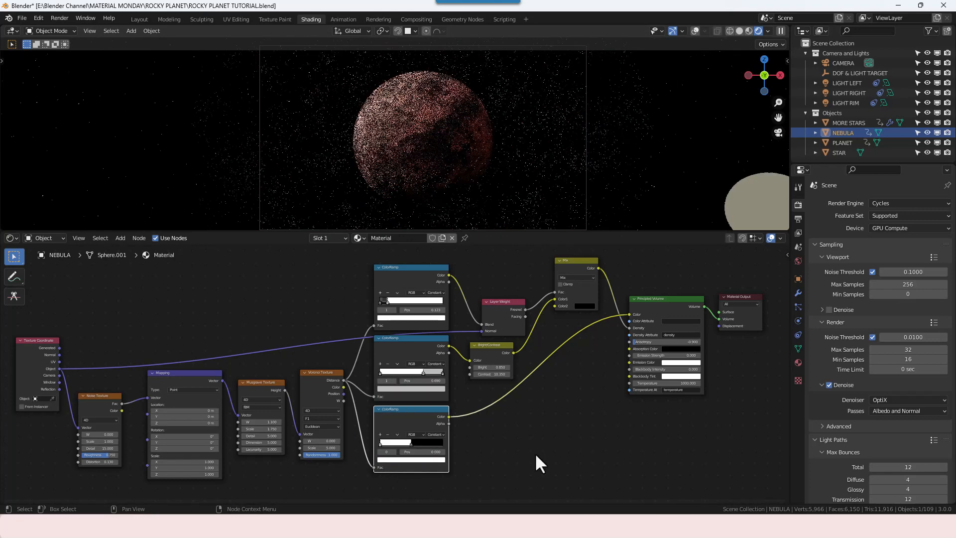
- Set the viewport sampling's Max Samples to 32
scroll(569, 386, "down", 1)
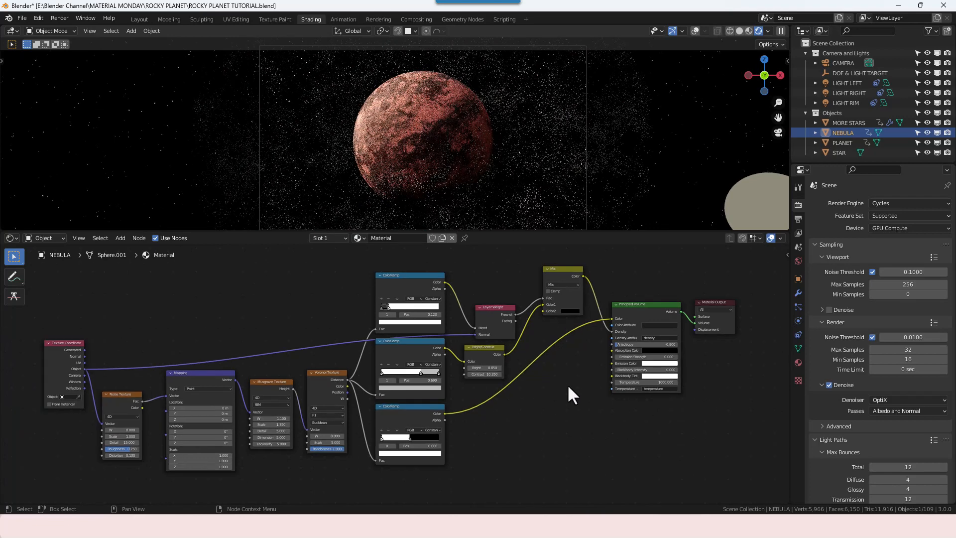
middle_click_drag(568, 386, 575, 386)
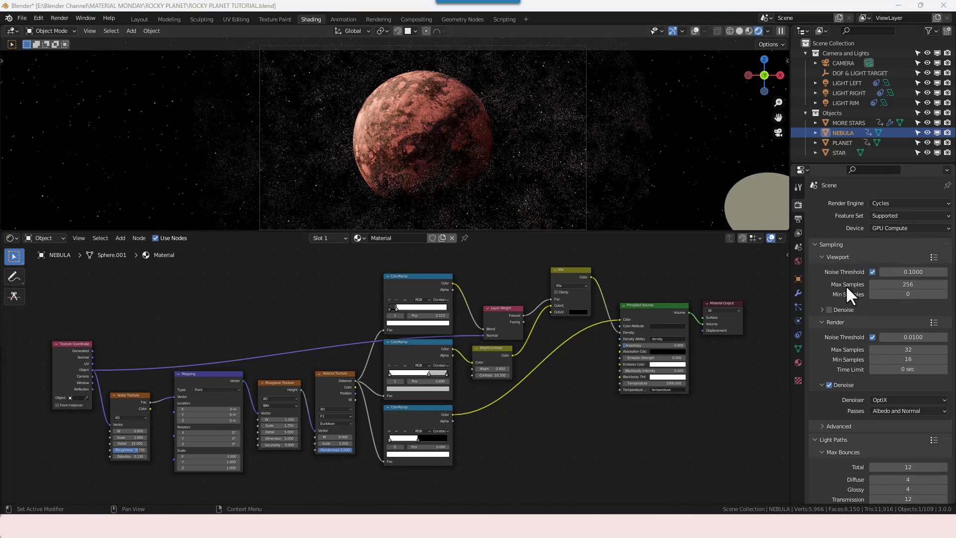
left_click(911, 285)
type("32")
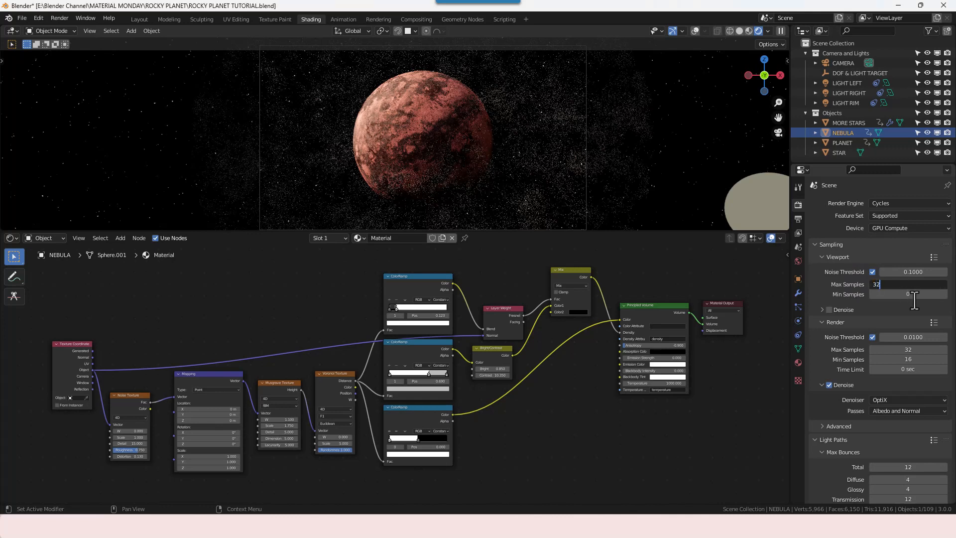
key("Return")
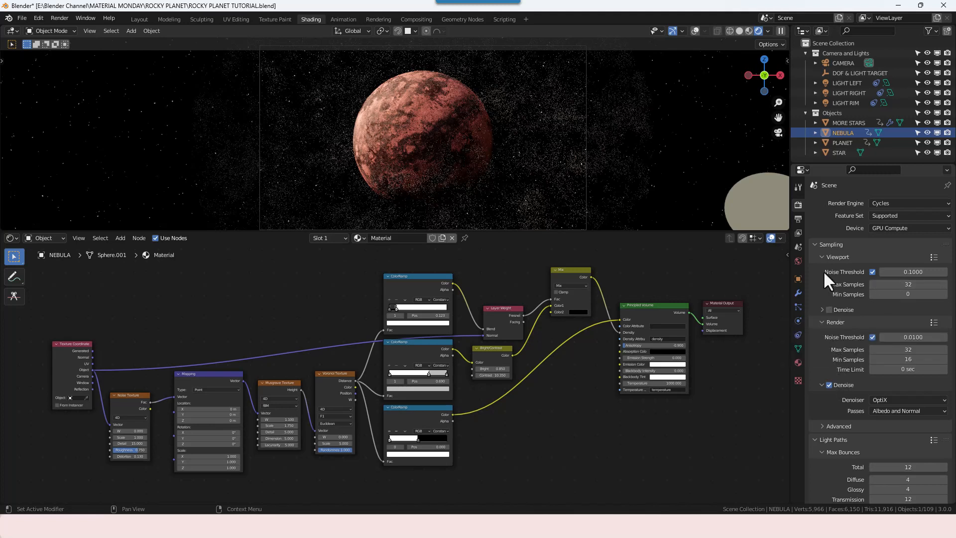
- Collapse the viewport sampling settings and check the render denoiser, denoising passes and light path options
left_click(821, 256)
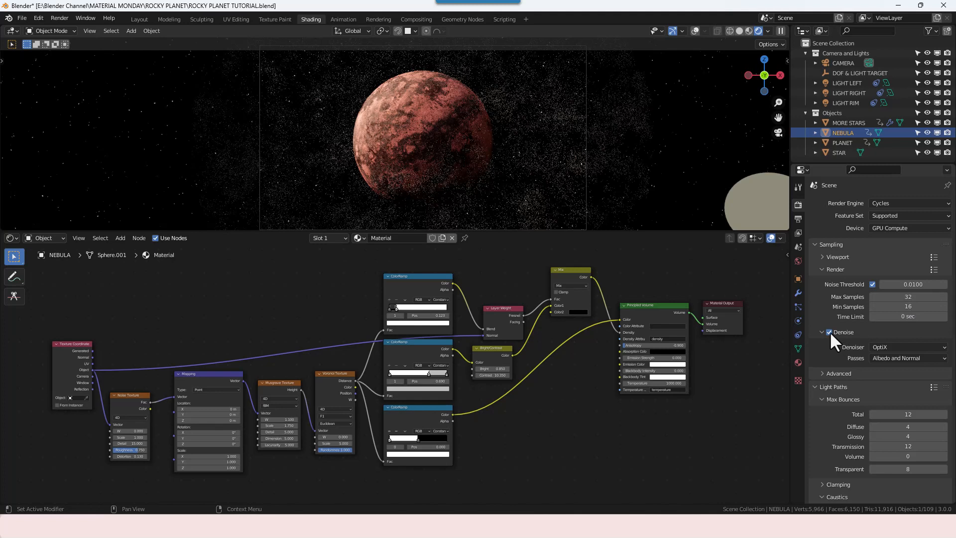
left_click(894, 347)
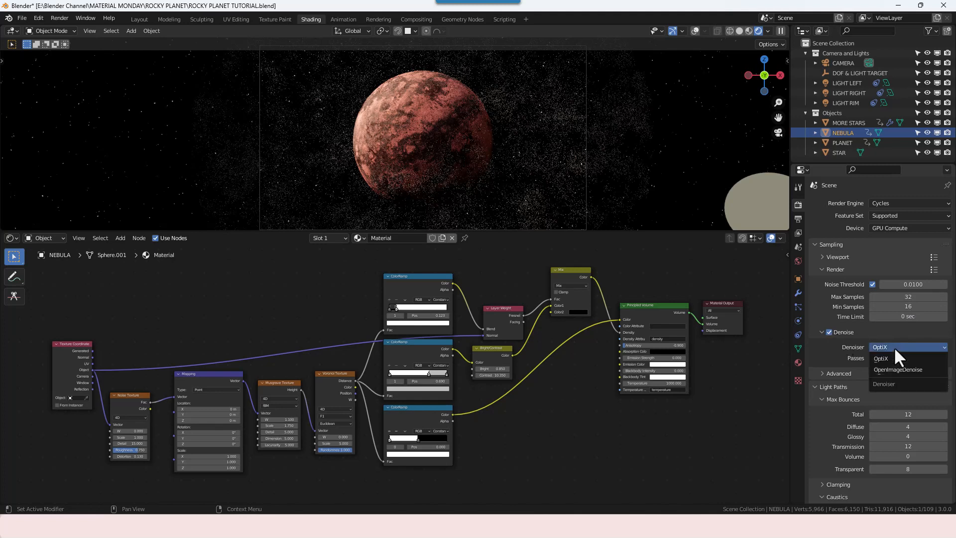
left_click(894, 348)
left_click(897, 357)
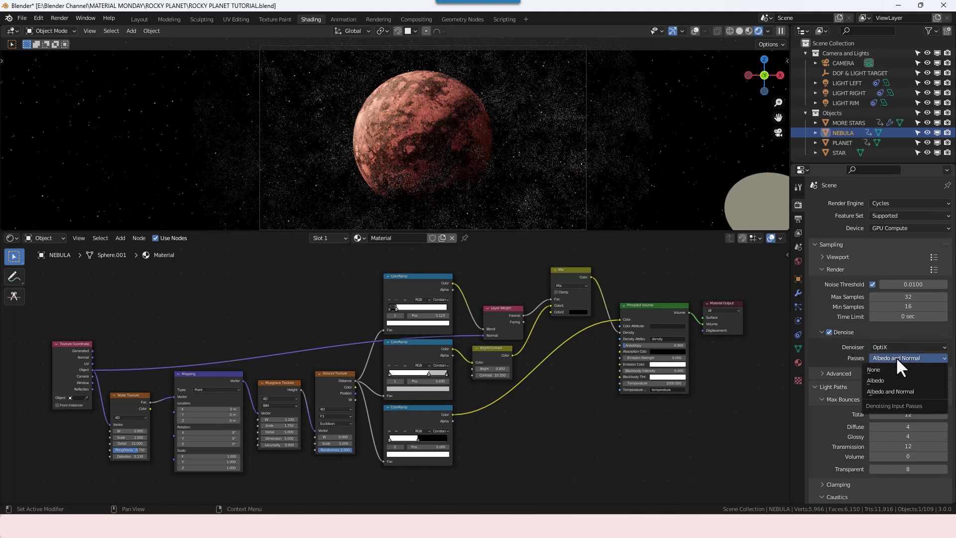
left_click(895, 357)
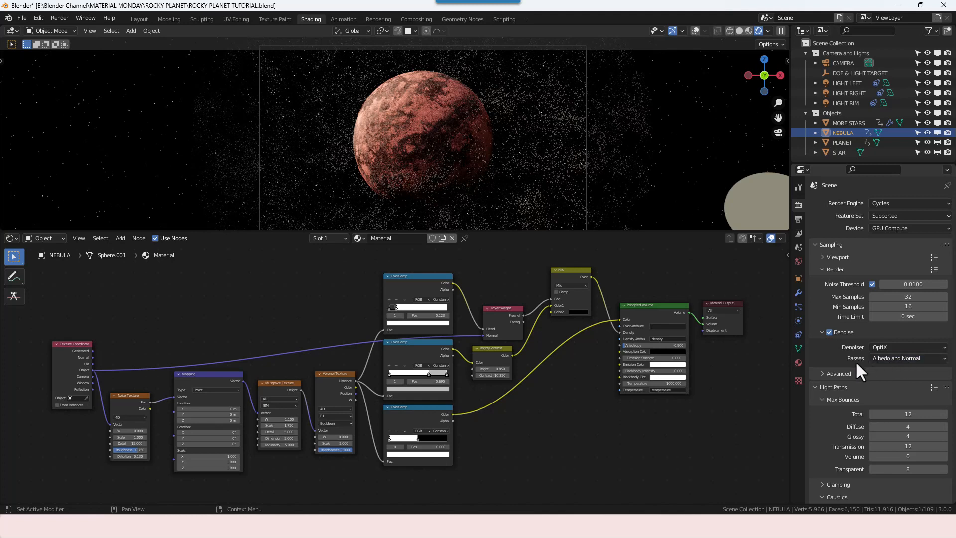
scroll(841, 360, "down", 5)
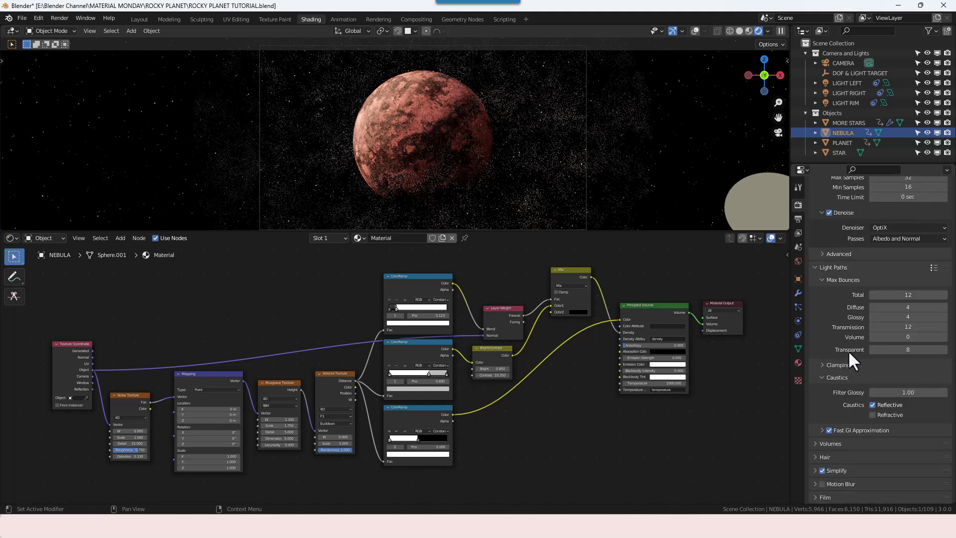
- Try the Default light paths preset, and turn Refractive caustics back off and Fast GI Approximation back on
left_click(933, 267)
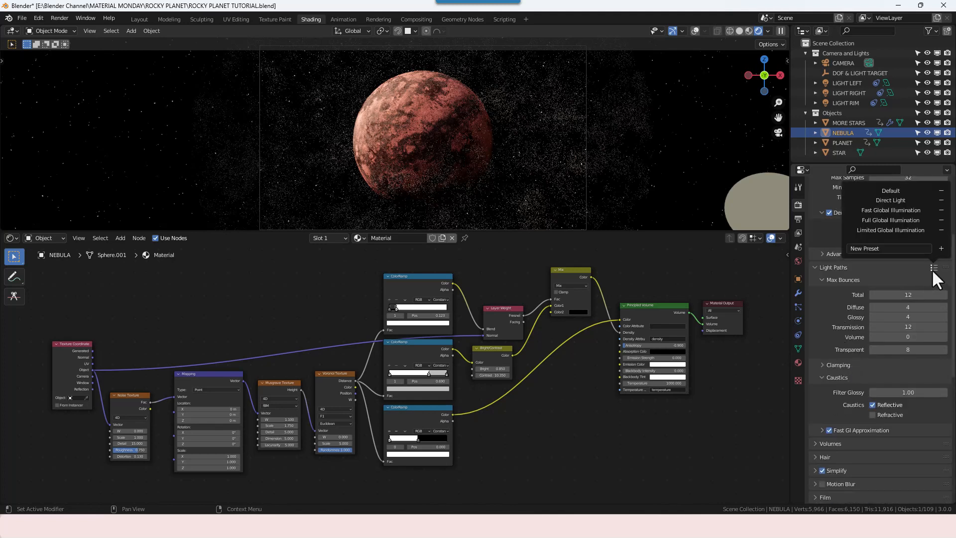
left_click(903, 192)
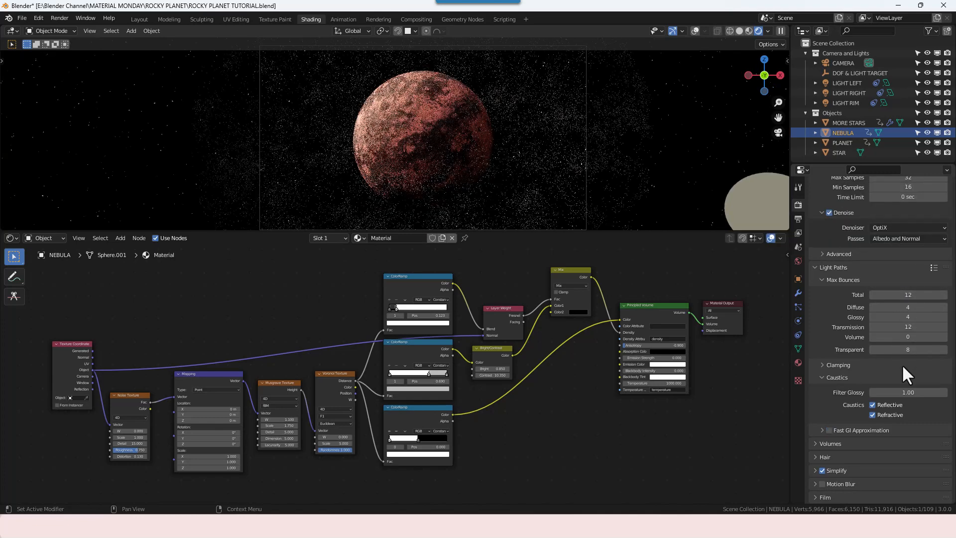
scroll(872, 366, "down", 5)
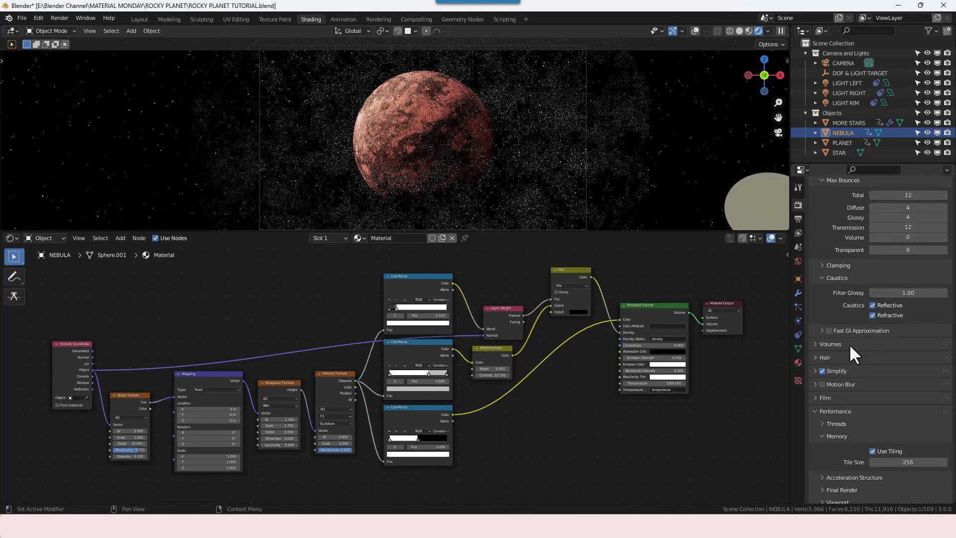
left_click(872, 315)
left_click(829, 331)
- Try the Medium High Contrast look in Color Management, and settle on Medium Contrast
scroll(838, 372, "down", 2)
scroll(838, 372, "down", 5)
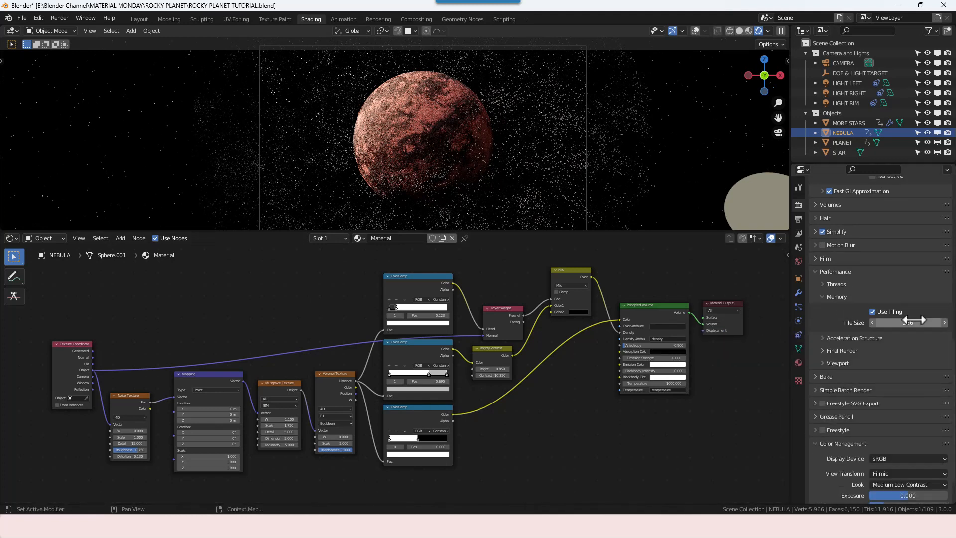
scroll(862, 355, "down", 1)
scroll(862, 355, "down", 1)
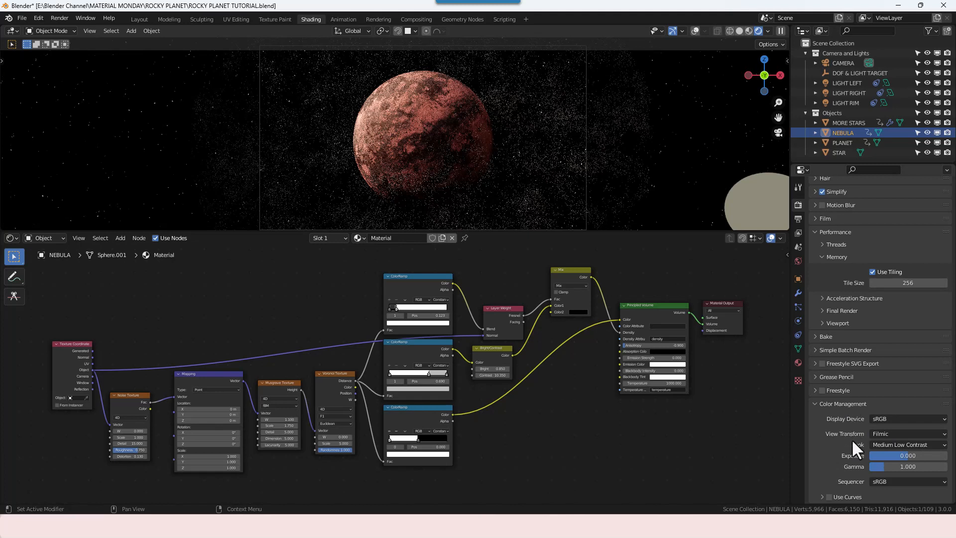
left_click(890, 444)
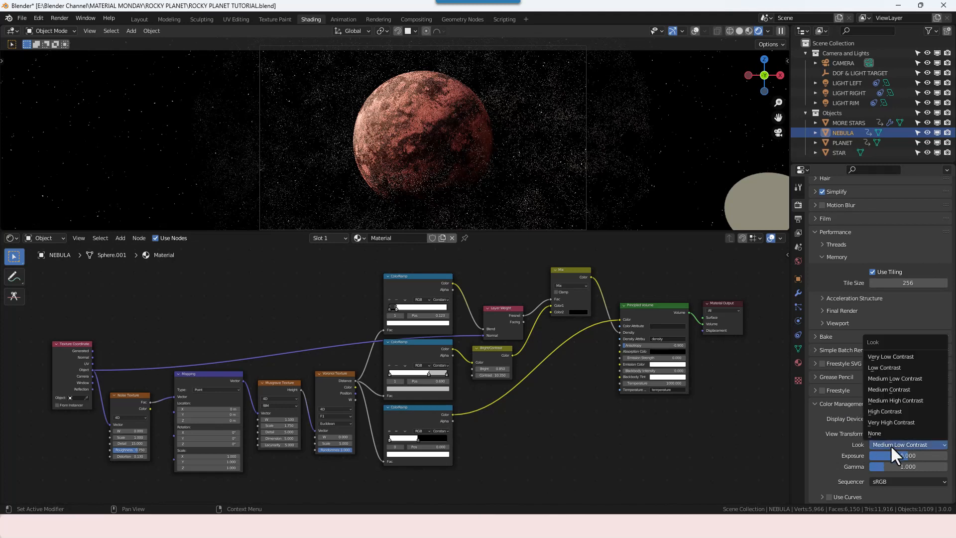
left_click(886, 400)
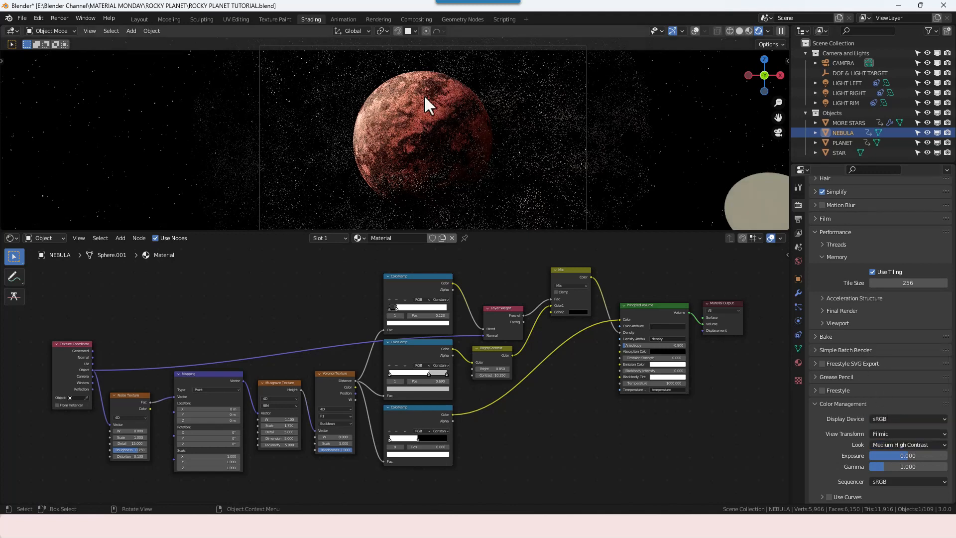
left_click(904, 445)
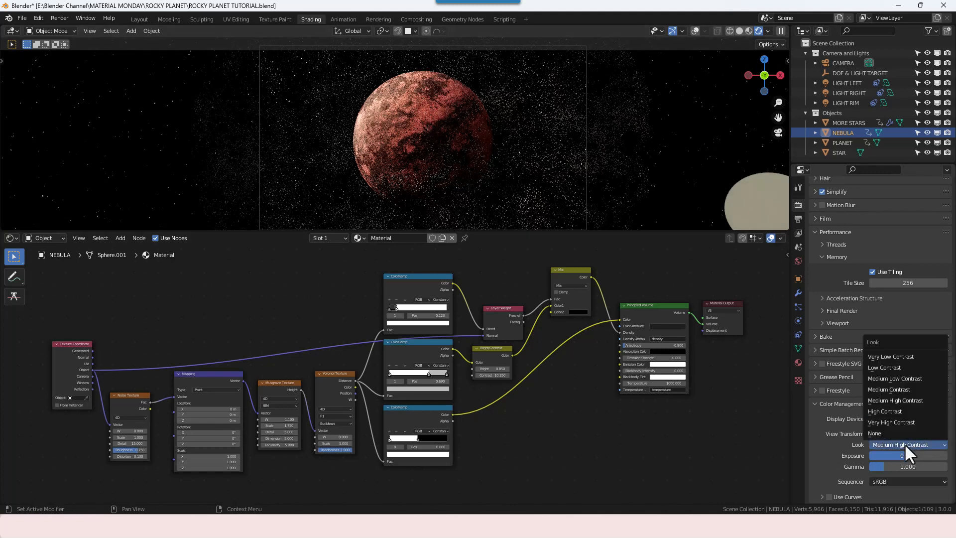
left_click(894, 392)
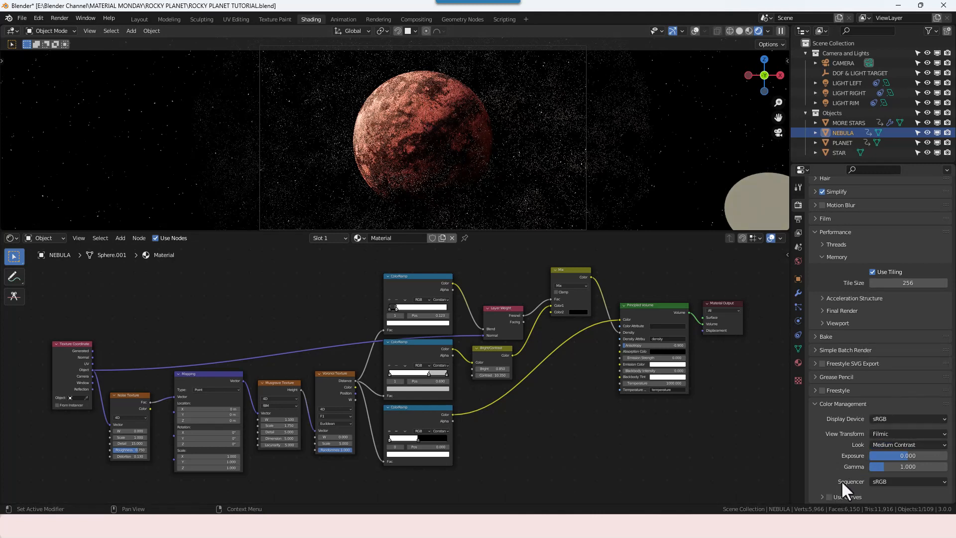
- Shift the hue of LIGHT RIM's colour to a slightly yellower light orange
scroll(582, 429, "up", 1)
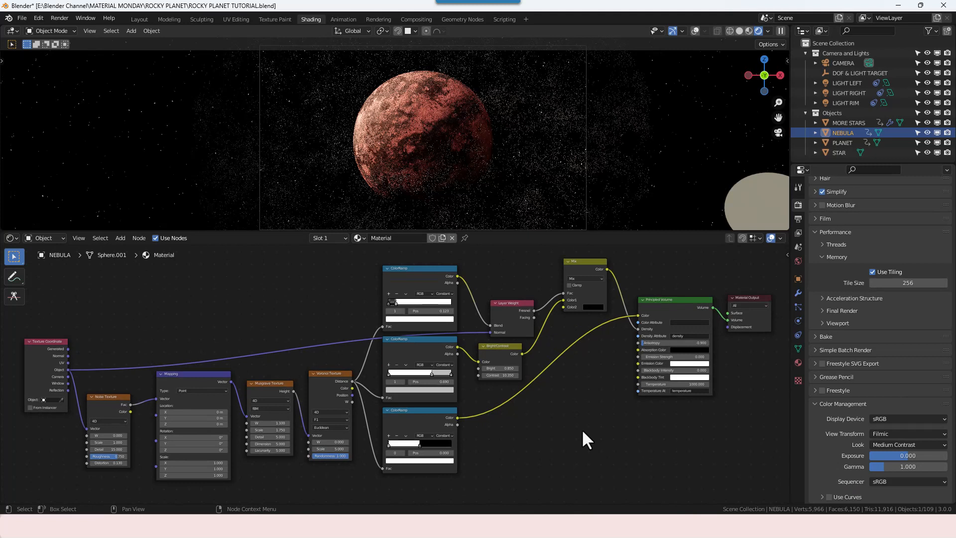
scroll(881, 357, "up", 12)
scroll(880, 356, "up", 4)
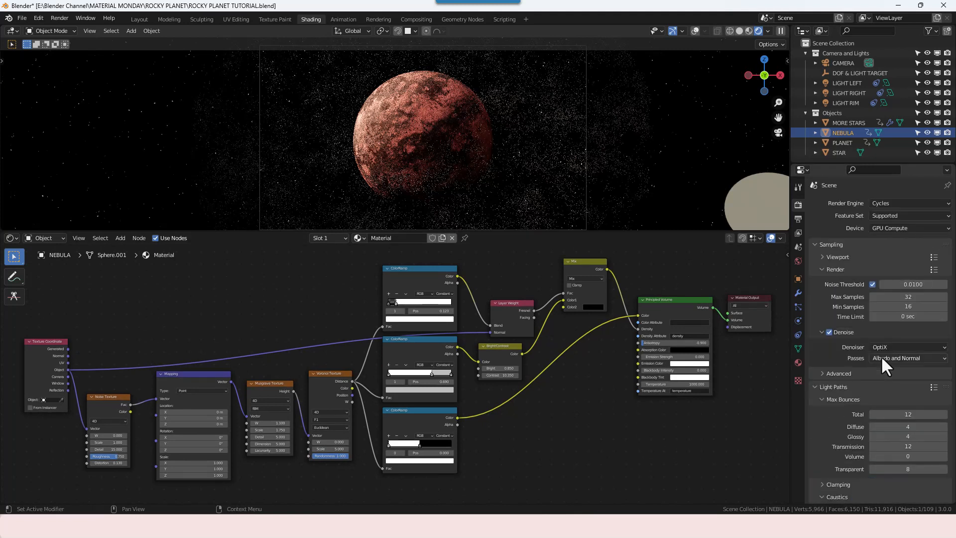
left_click(848, 102)
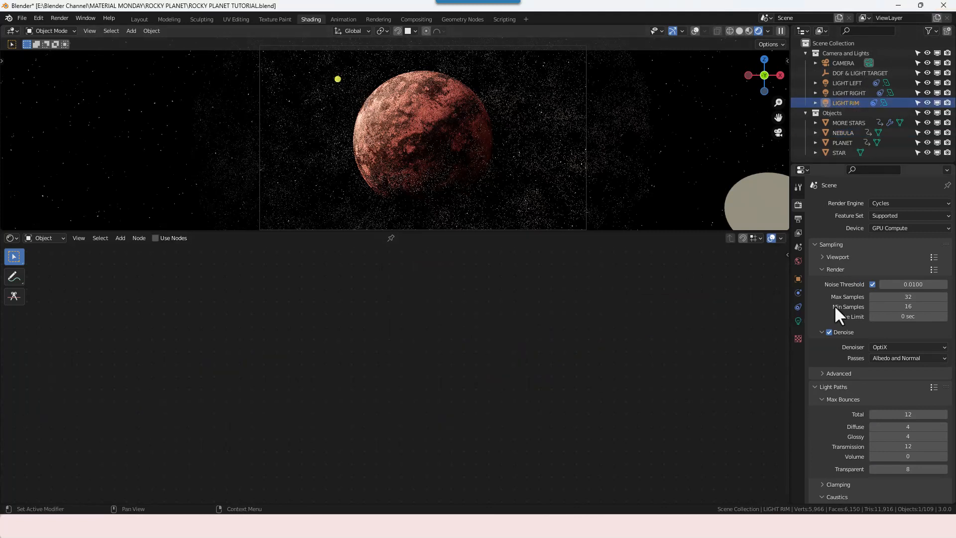
left_click(797, 321)
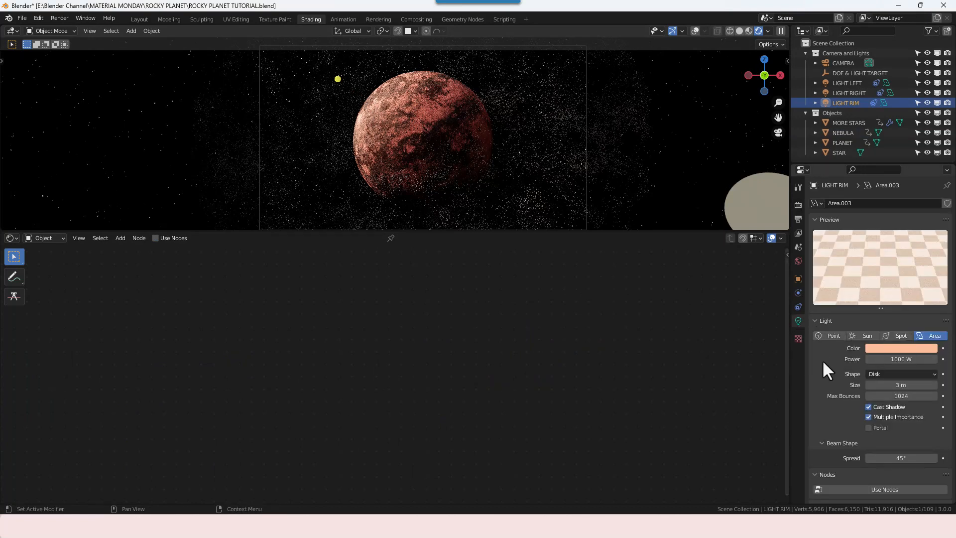
left_click(900, 348)
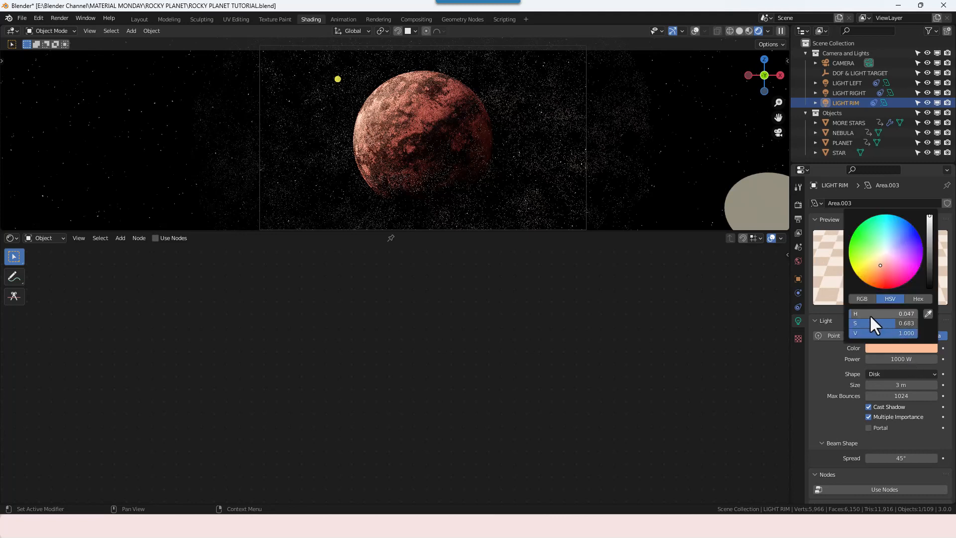
left_click_drag(868, 313, 877, 313)
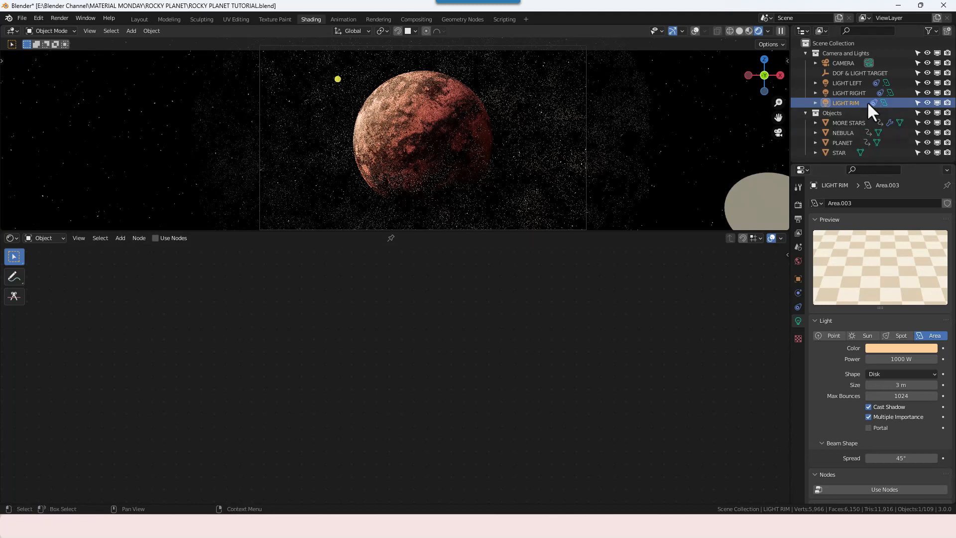
- Enable the viewport overlays and check the area light settings of LIGHT RIGHT and LIGHT LEFT
left_click(846, 93)
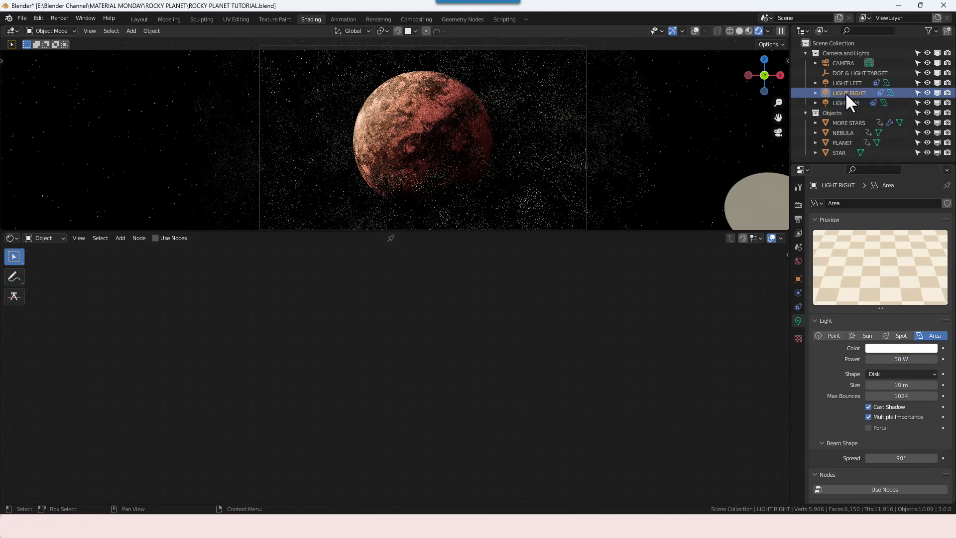
left_click(695, 30)
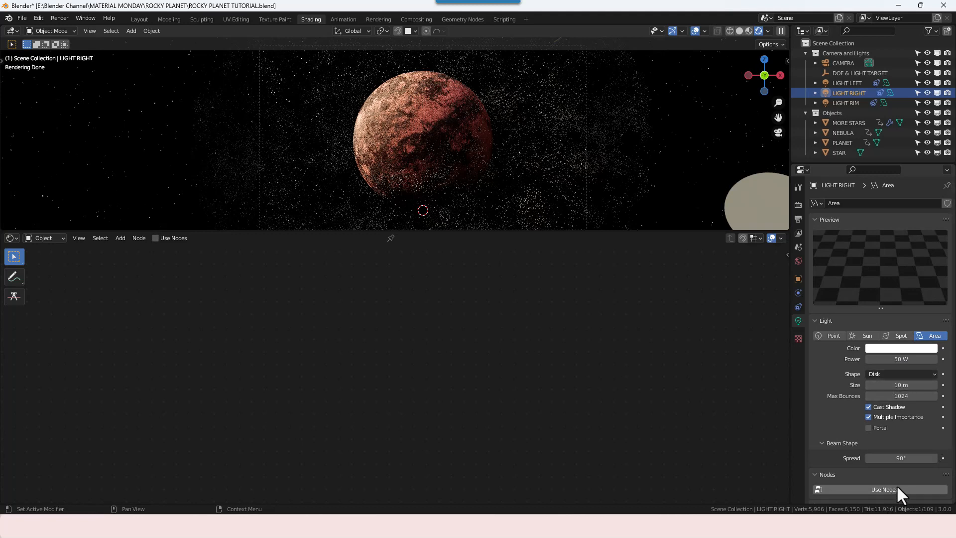
left_click(847, 83)
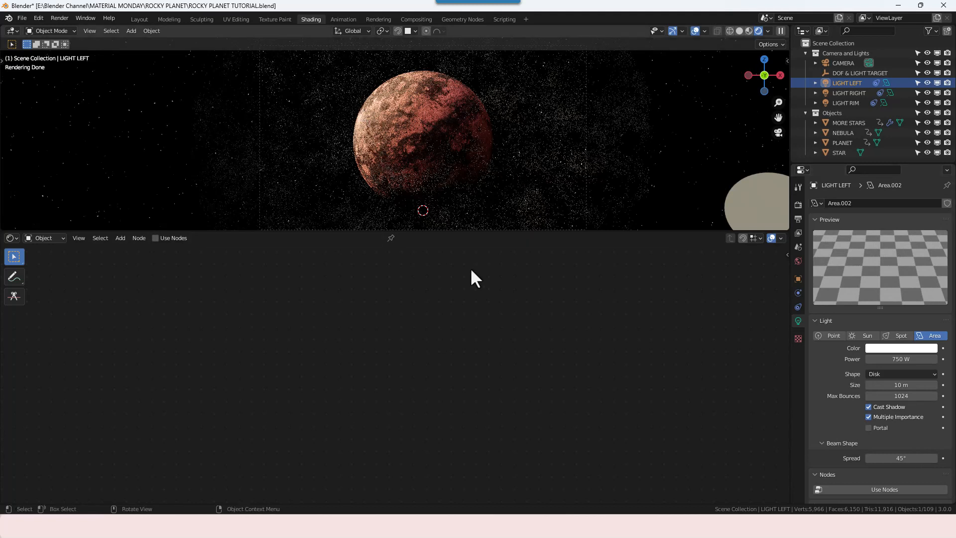
- Enable Depth of Field on CAMERA and check its aperture and sensor settings
left_click(836, 63)
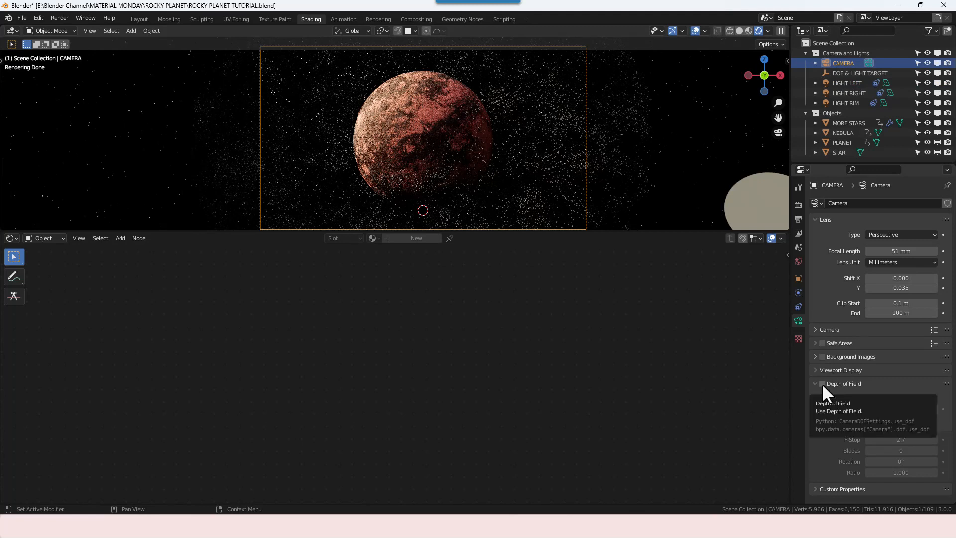
left_click(822, 383)
left_click_drag(896, 442, 899, 442)
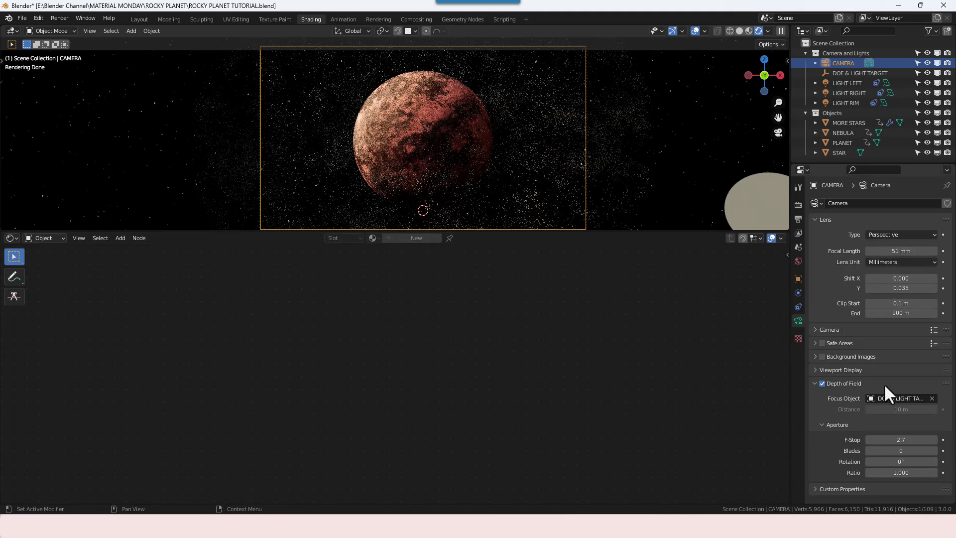
left_click(817, 330)
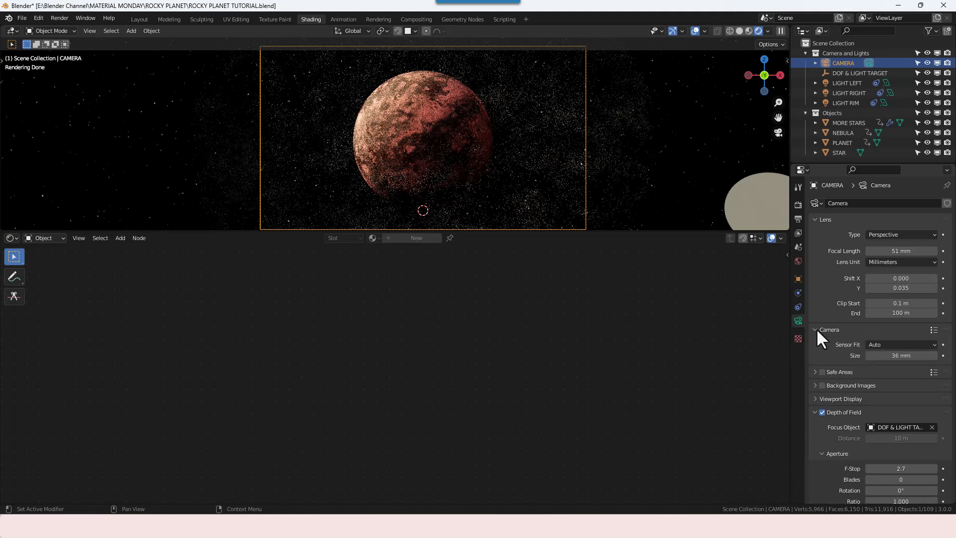
left_click(817, 329)
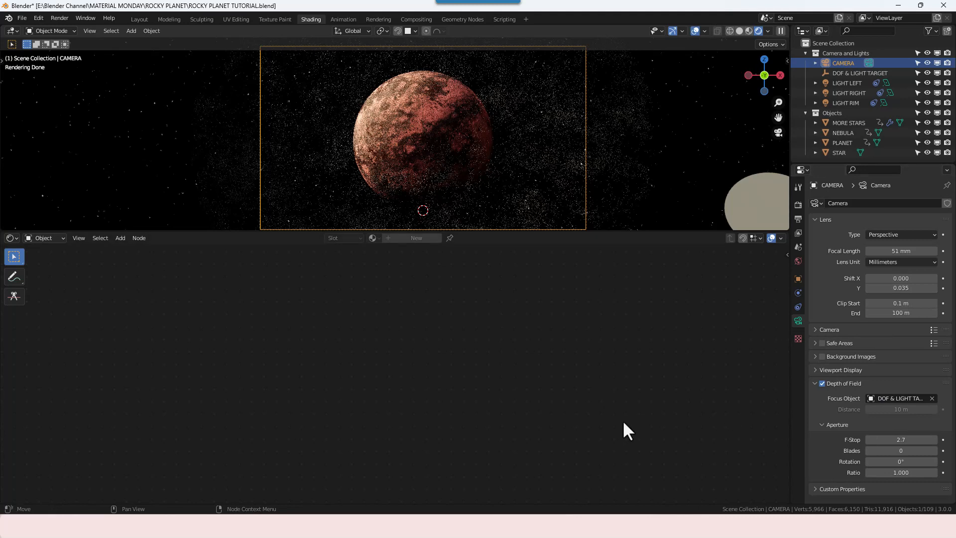
- Render the image with the nebula included, examine the planet and background, and close the render window
left_click(58, 18)
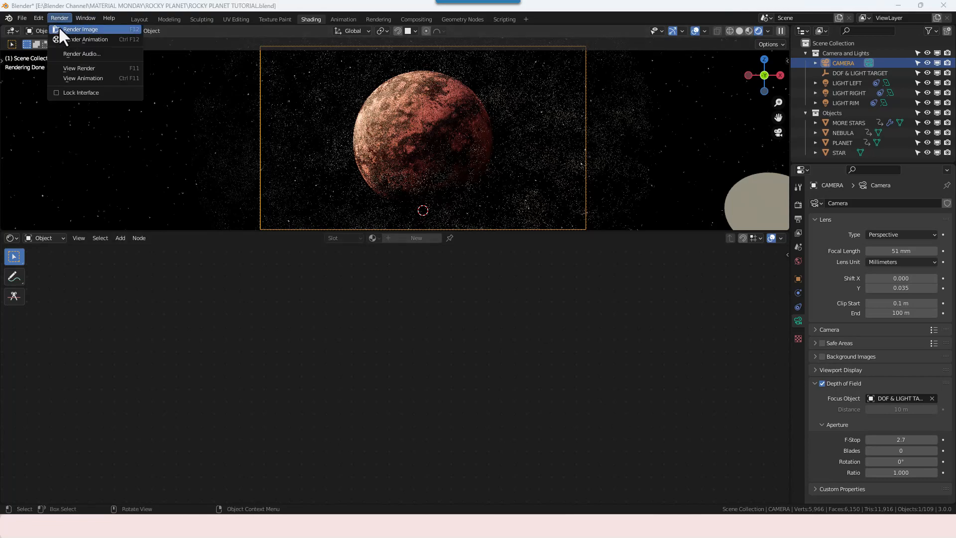
left_click(59, 28)
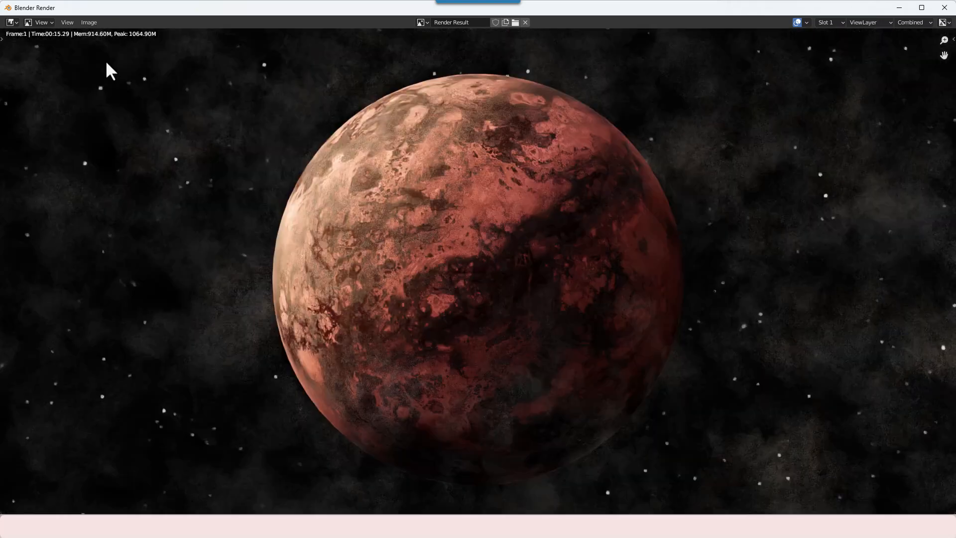
scroll(492, 302, "down", 2)
scroll(492, 302, "up", 1)
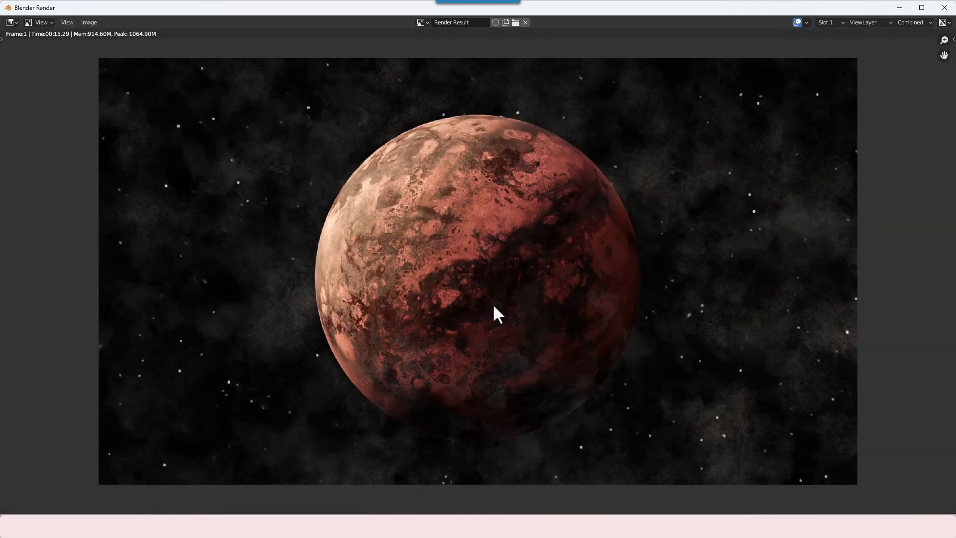
scroll(492, 302, "down", 1)
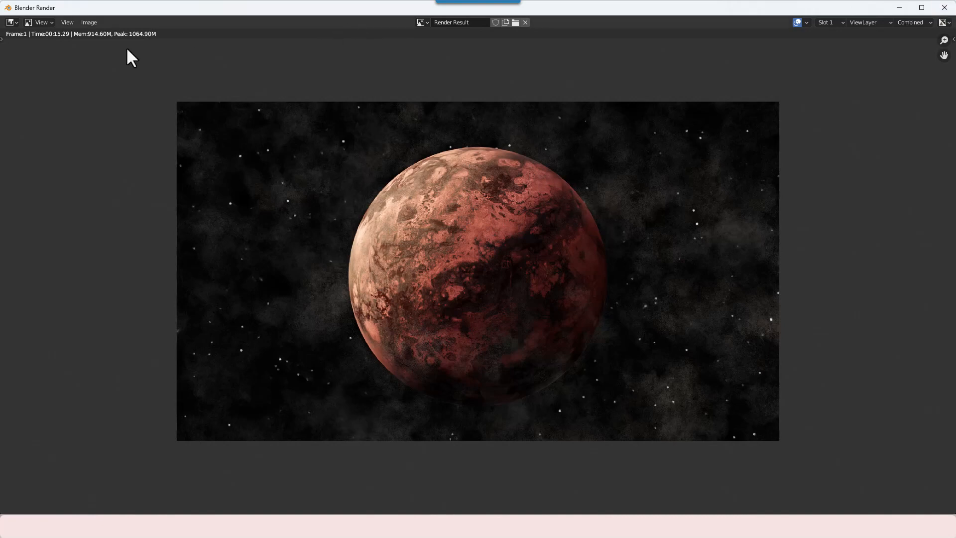
left_click(947, 13)
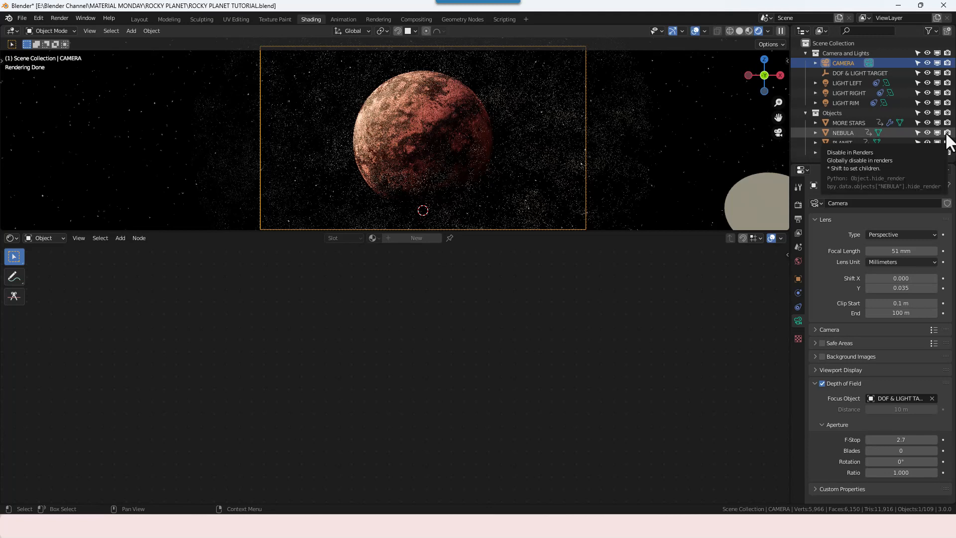
- Hide NEBULA in the viewport and in renders, and render the image without it
left_click(927, 133)
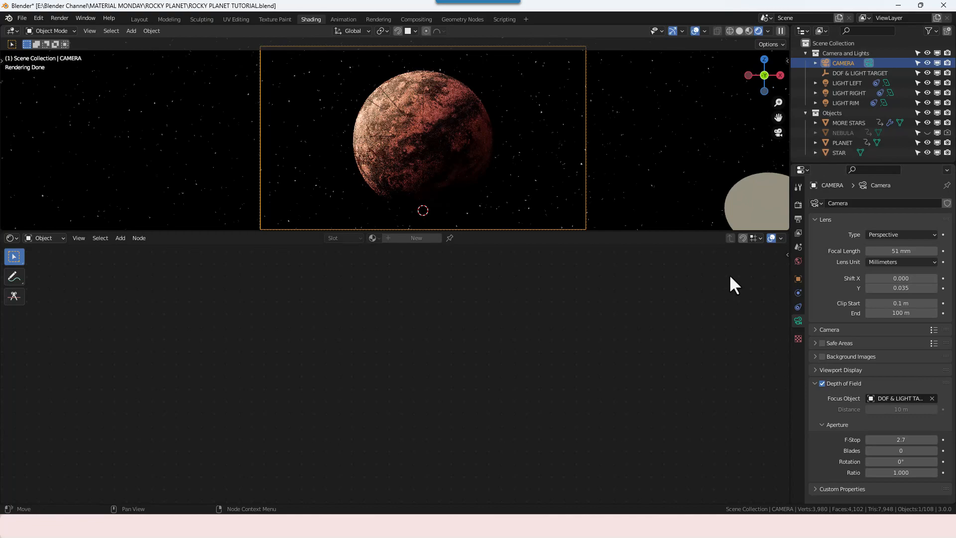
left_click(56, 19)
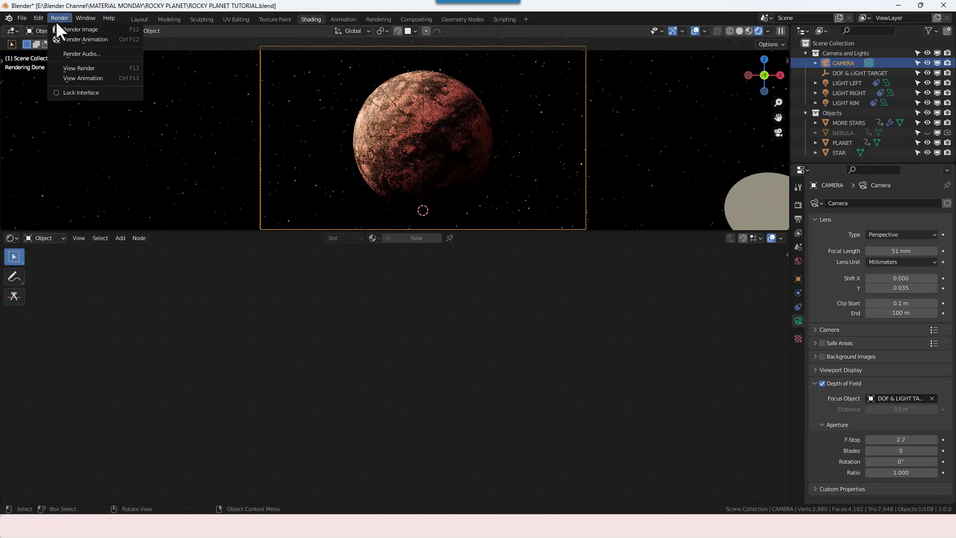
left_click(75, 30)
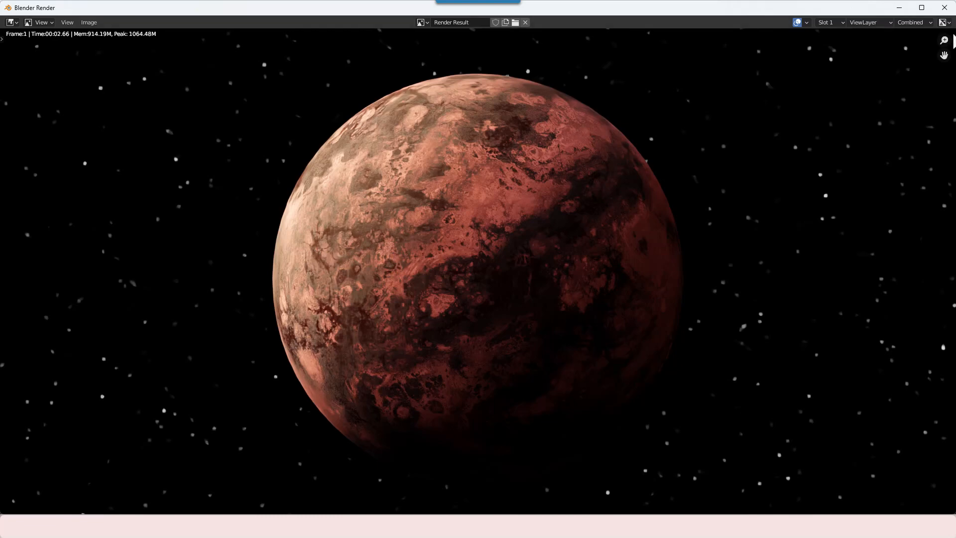
left_click(944, 8)
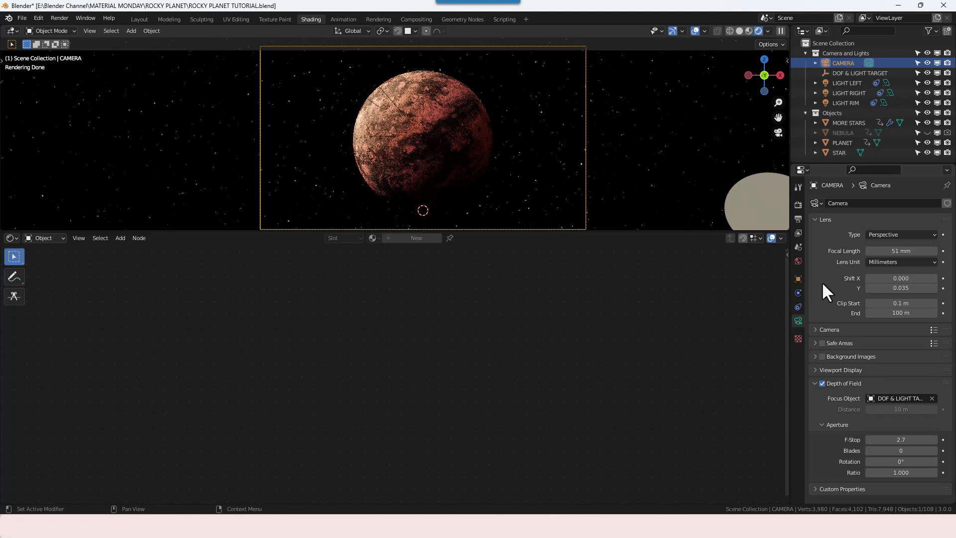
- Set the render sampling's Max Samples to 4096 and turn off render denoising
left_click(798, 204)
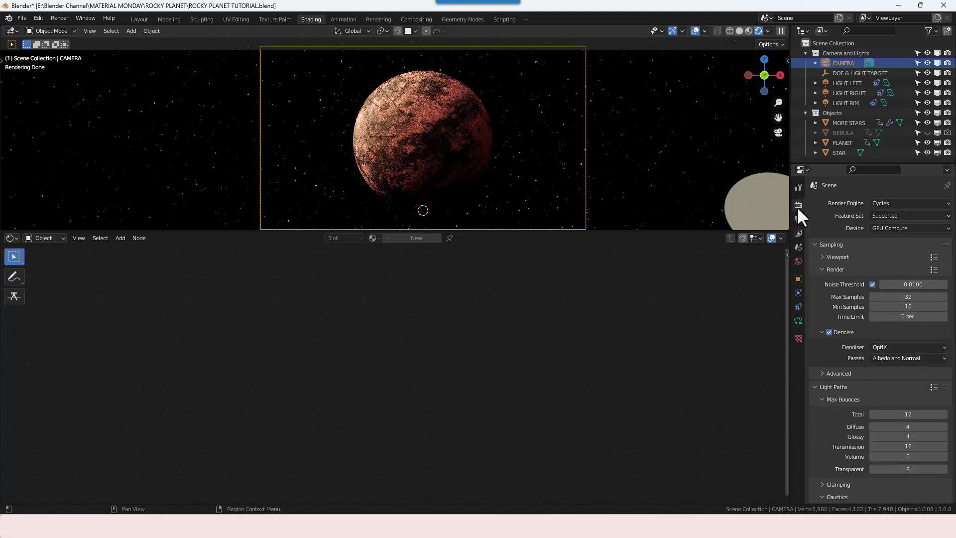
double_click(890, 297)
left_click(890, 299)
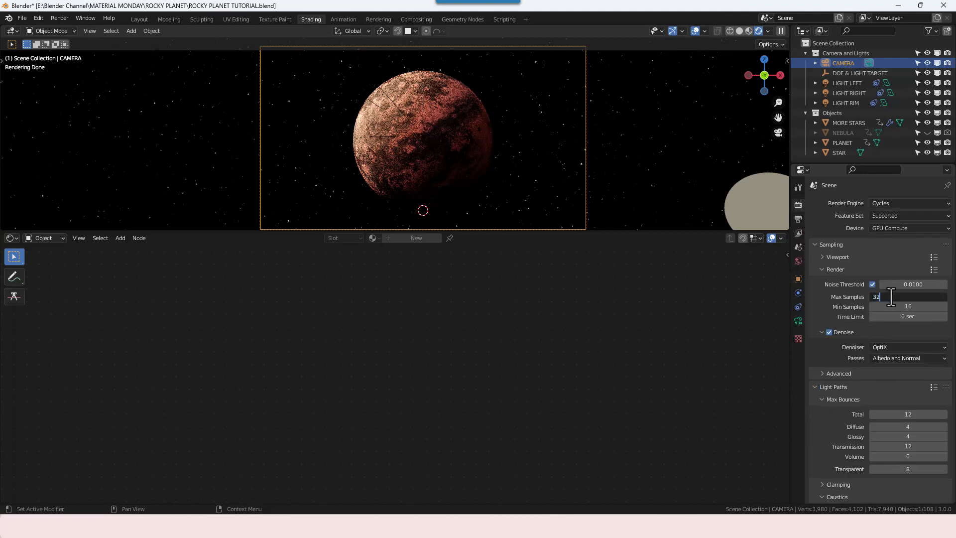
key("BackSpace")
key("BackSpace")
type("4096")
key("Return")
left_click(847, 331)
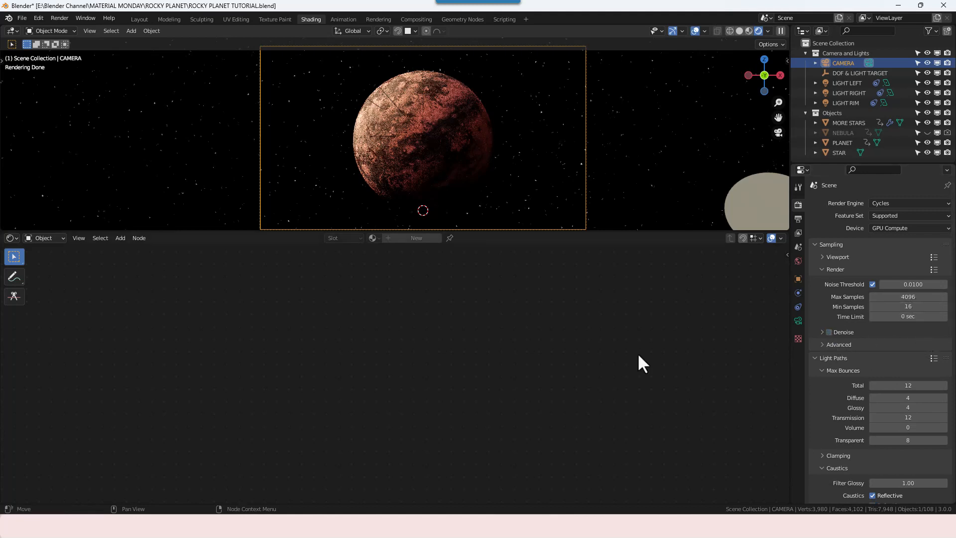
- Render the final image without denoising and inspect the planet's surface detail and stars
left_click(61, 19)
left_click(59, 26)
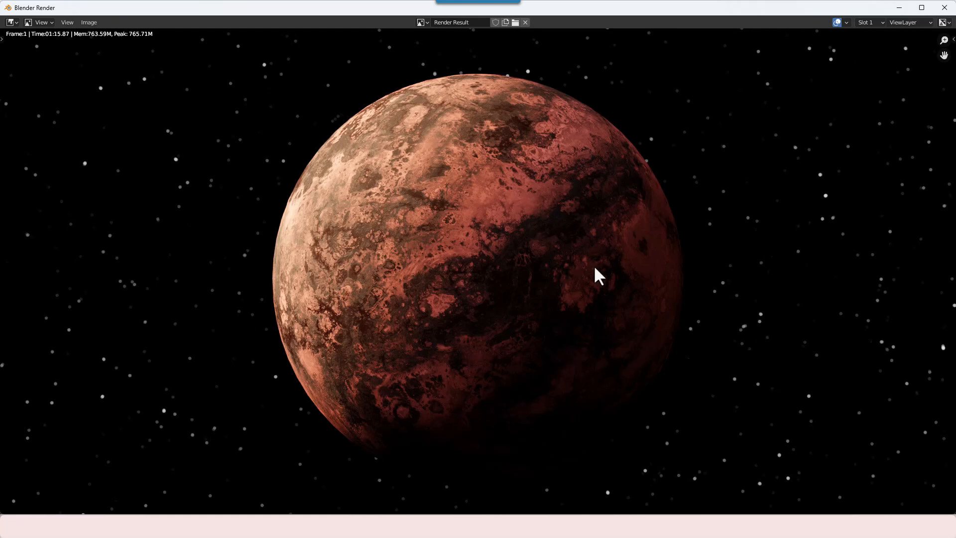
scroll(442, 262, "down", 1)
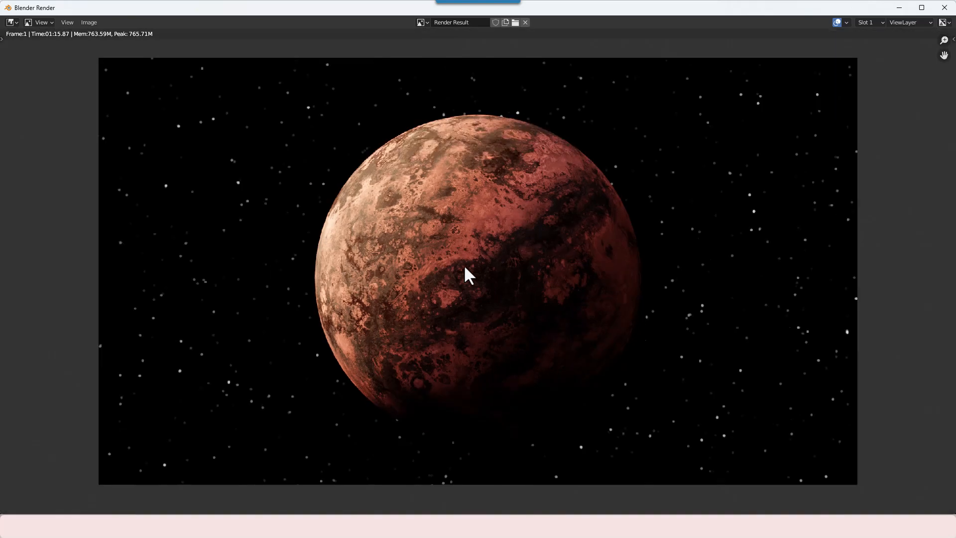
scroll(464, 267, "up", 1)
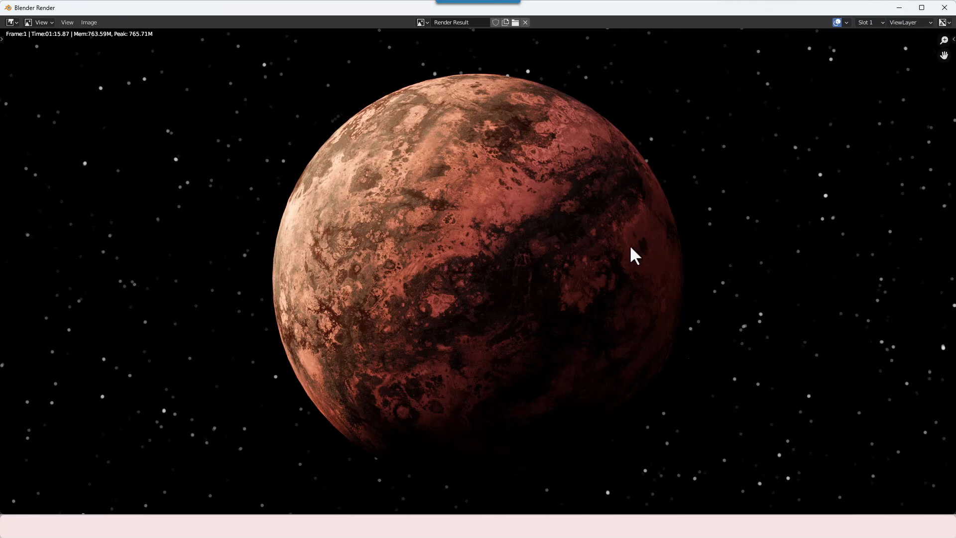
scroll(487, 252, "down", 1)
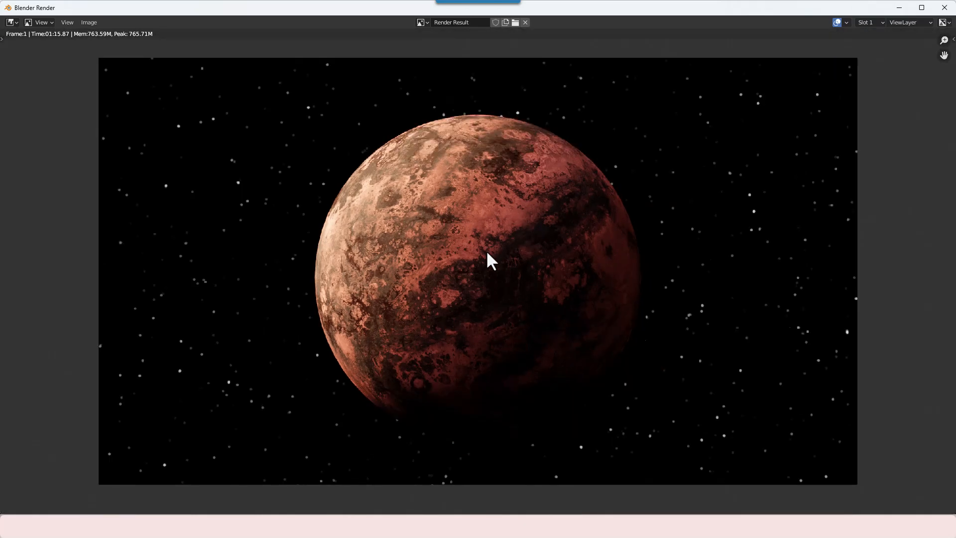